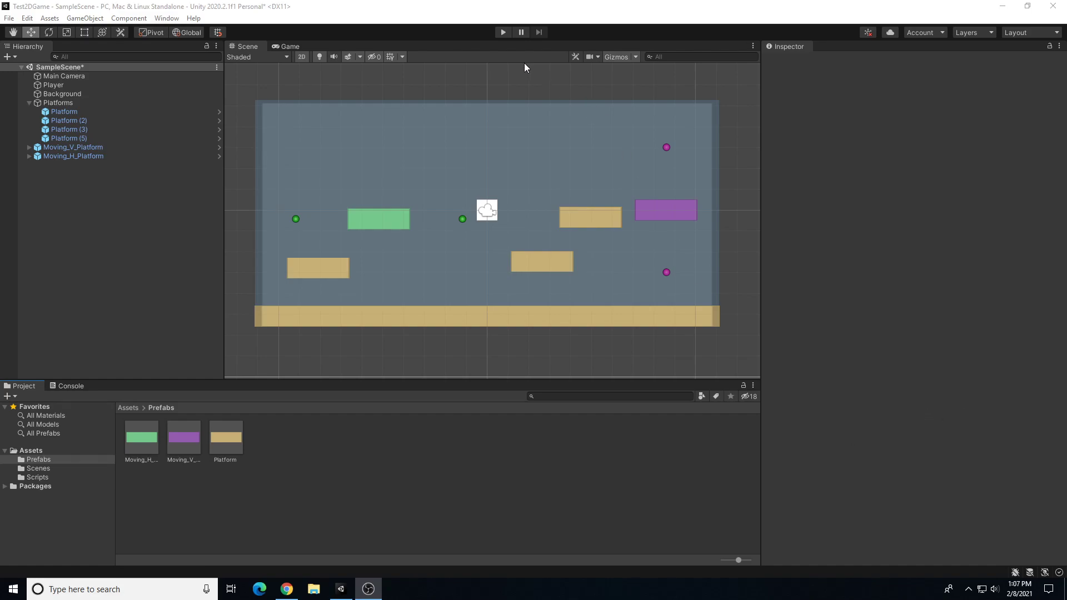
Step: Playtest the level by moving and jumping the player among the static and moving platforms, including off their edges, and stop the game
left_click(503, 35)
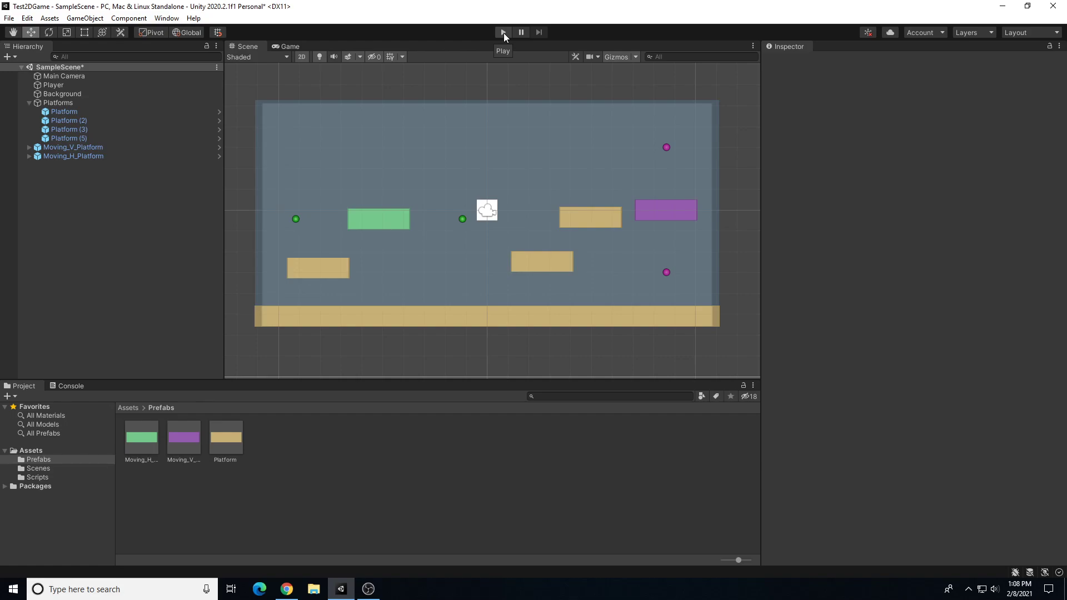
left_click(504, 32)
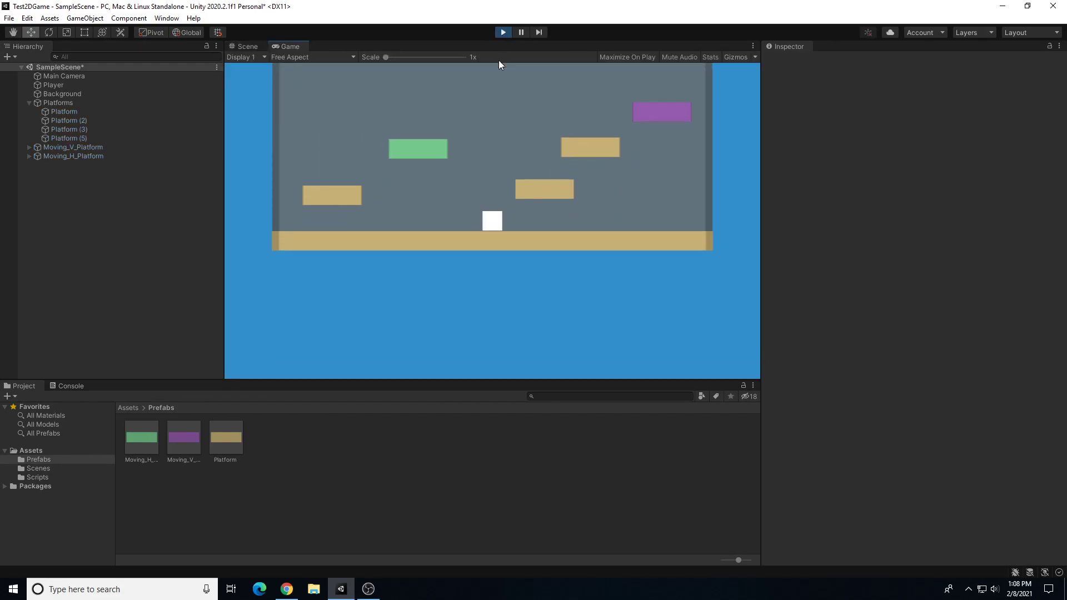
key("d")
key("space")
key("space")
key("a")
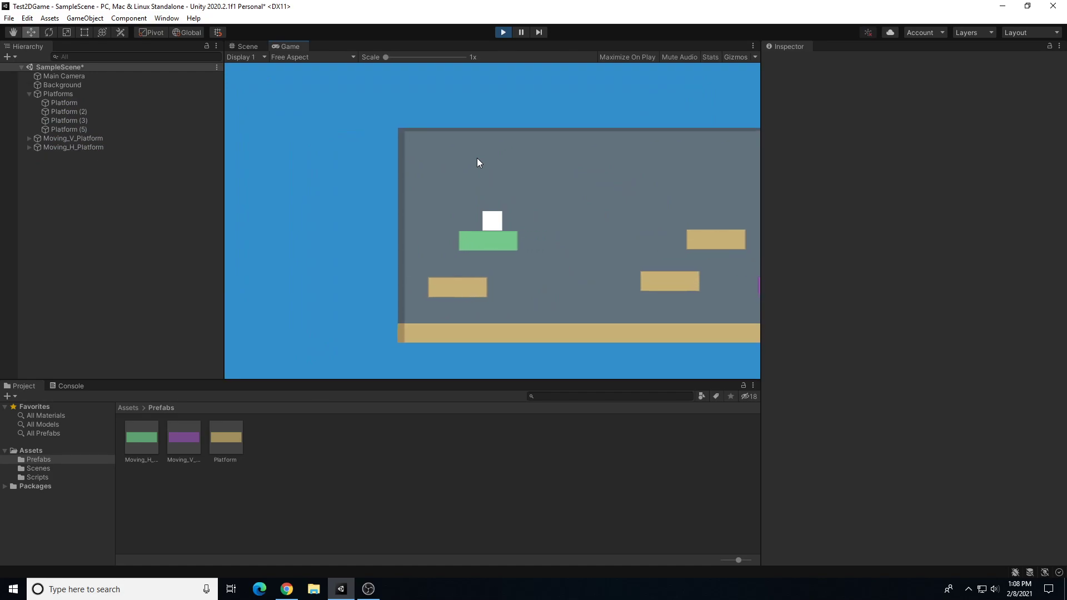
key("d")
key("space")
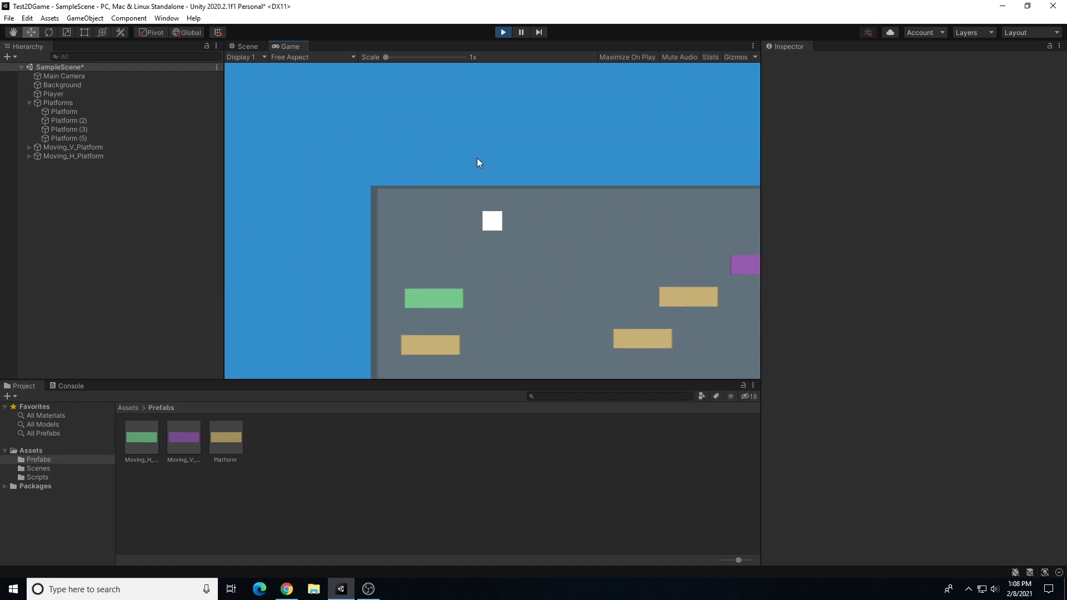
key("d")
key("space")
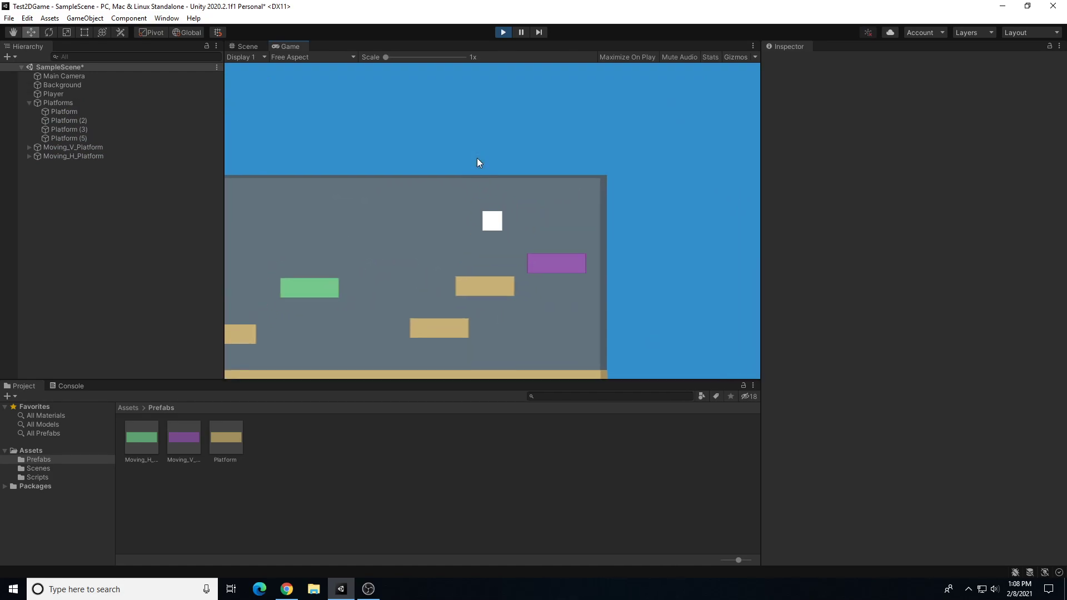
key("space")
key("a")
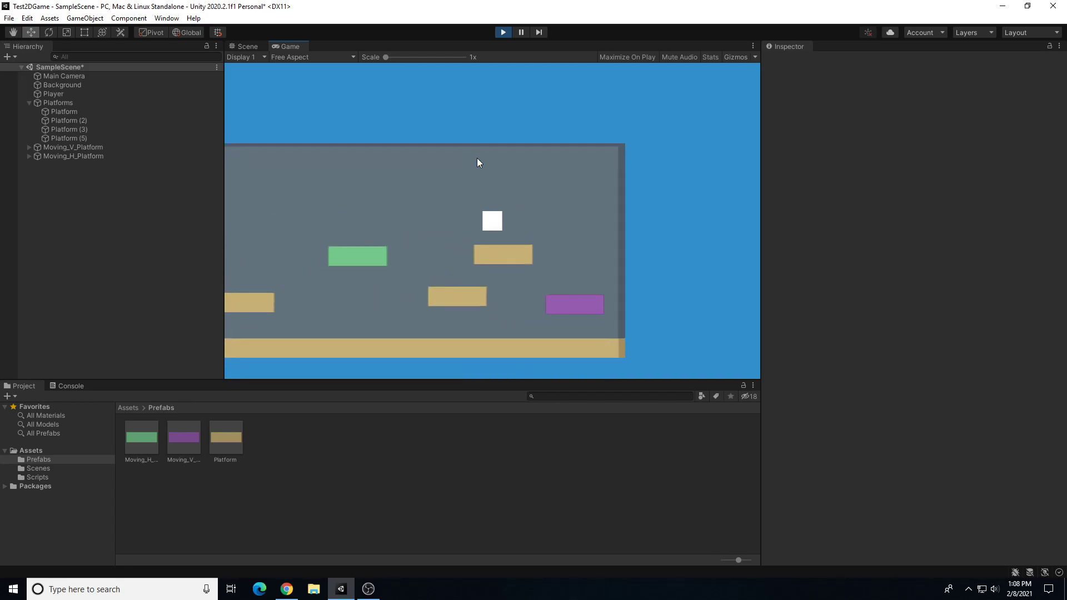
key("space")
key("d")
key("a")
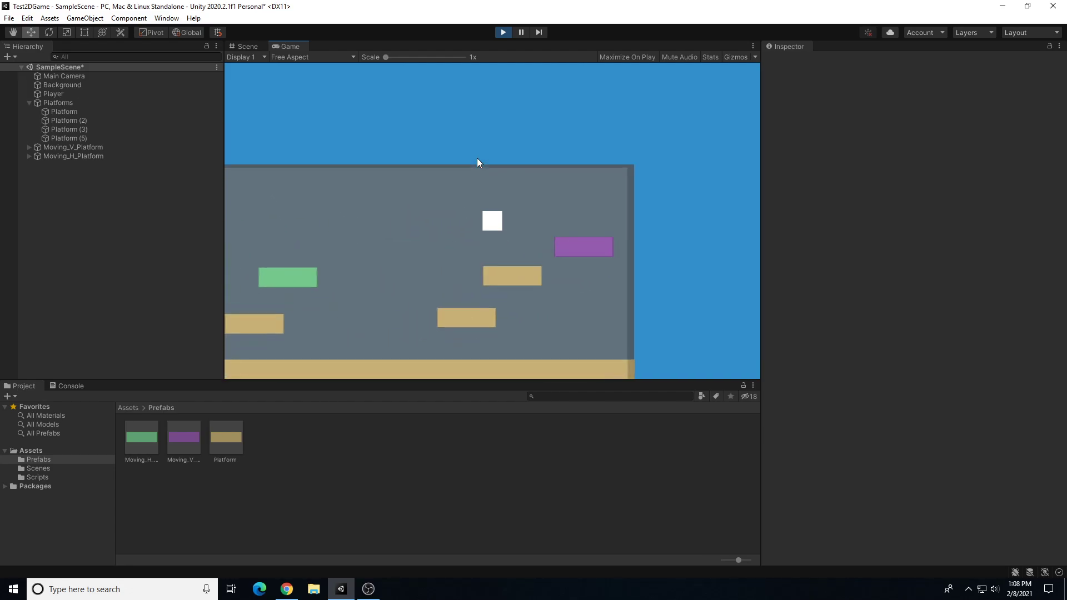
key("space")
key("d")
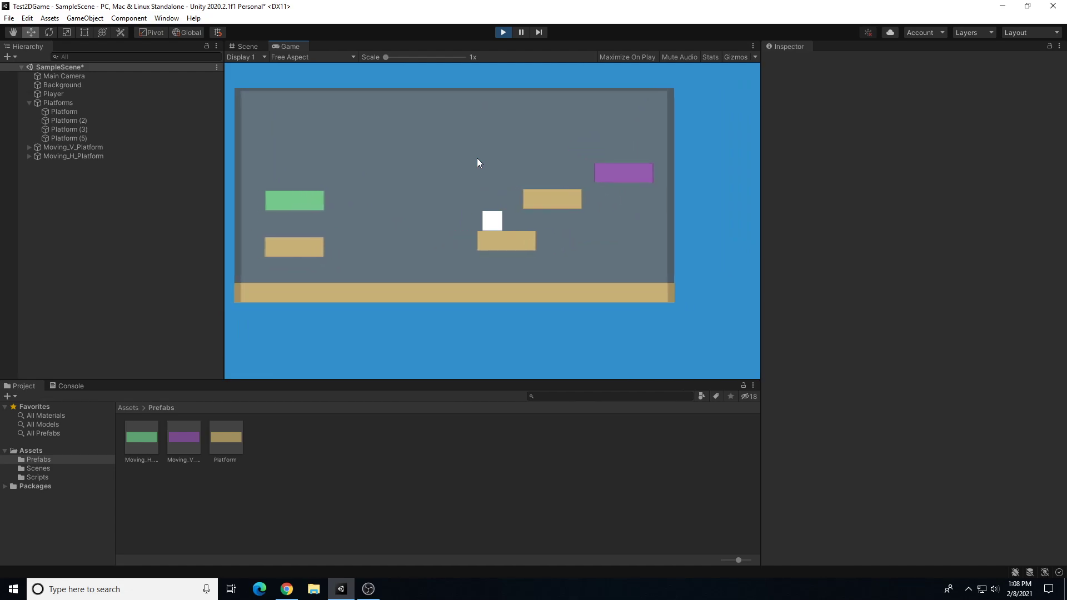
key("a")
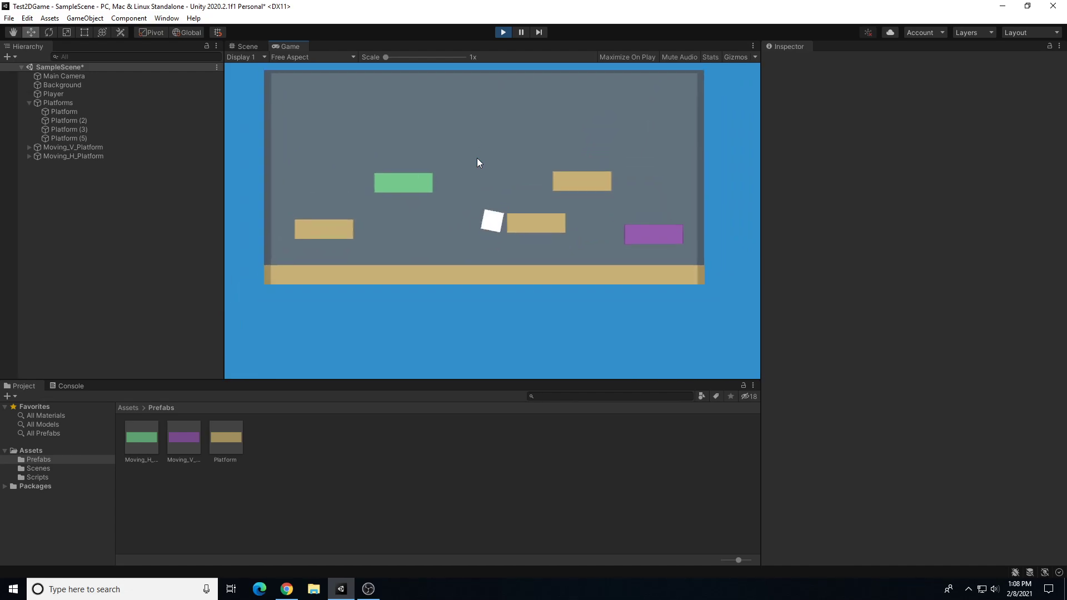
key("space")
key("d")
key("a")
key("space")
key("a")
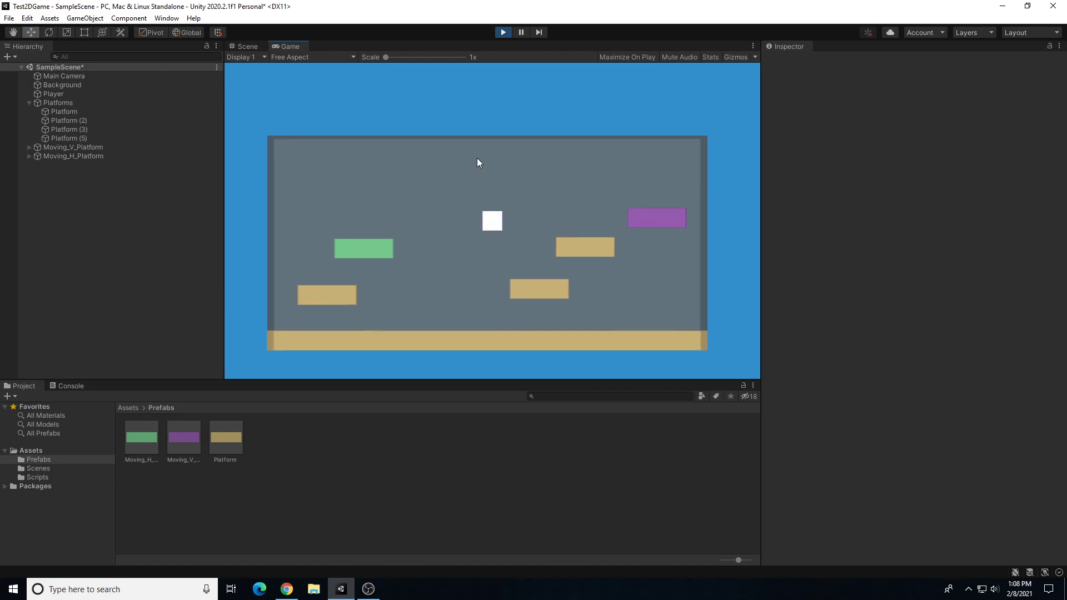
key("d")
key("space")
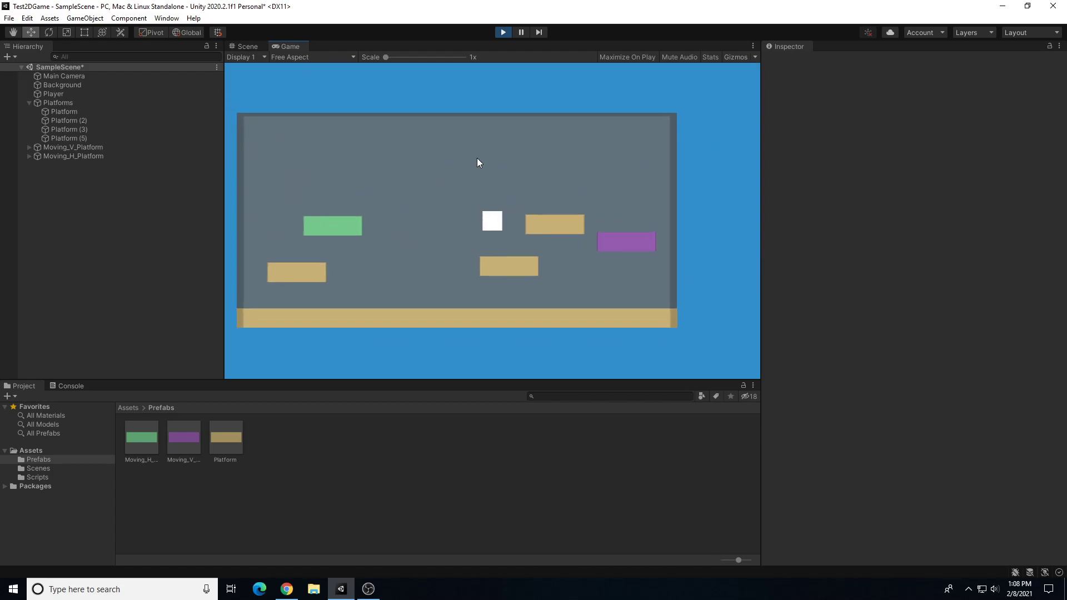
key("a")
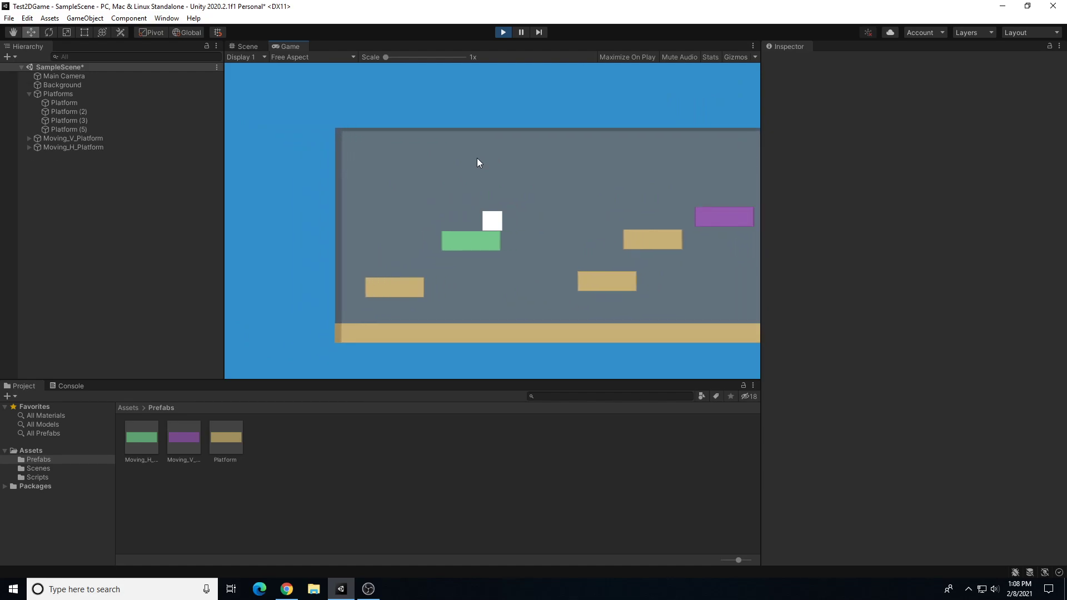
key("space")
key("d")
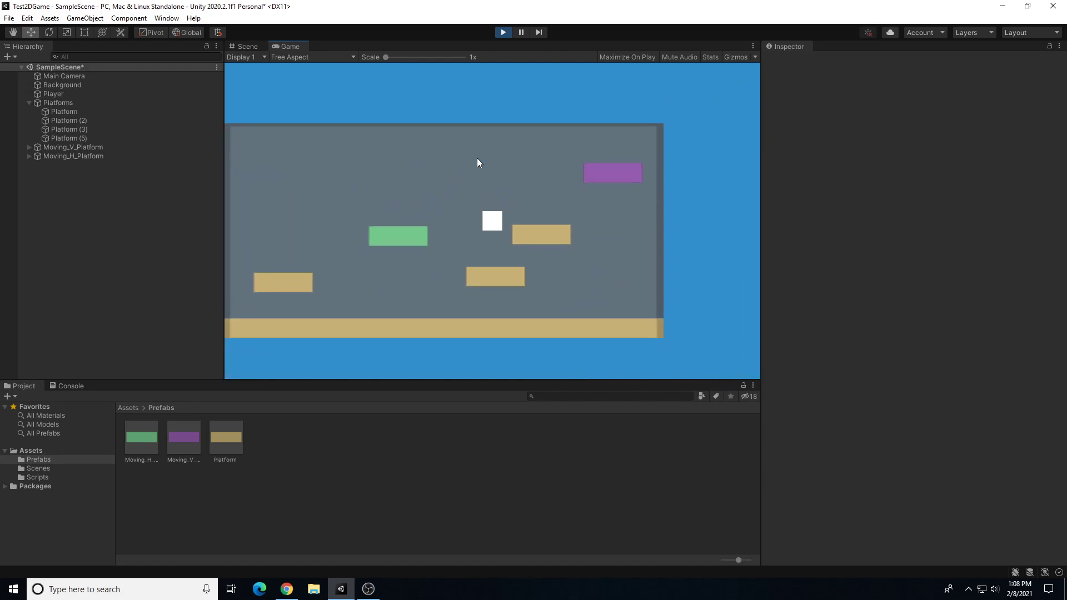
key("a")
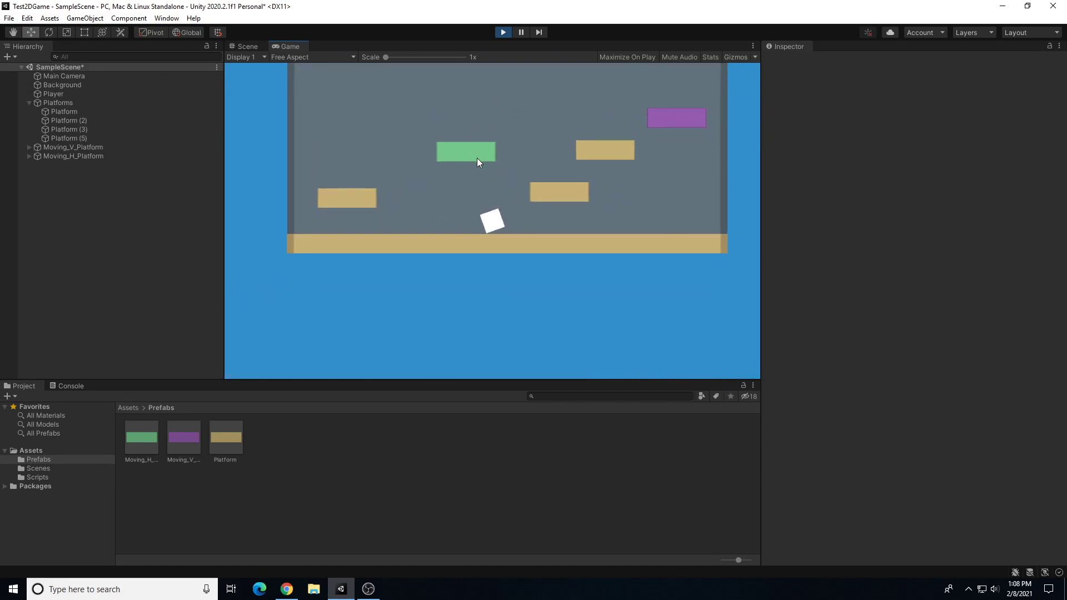
key("d")
key("space")
key("a")
key("space")
key("d")
key("d")
key("space")
key("a")
key("space")
key("d")
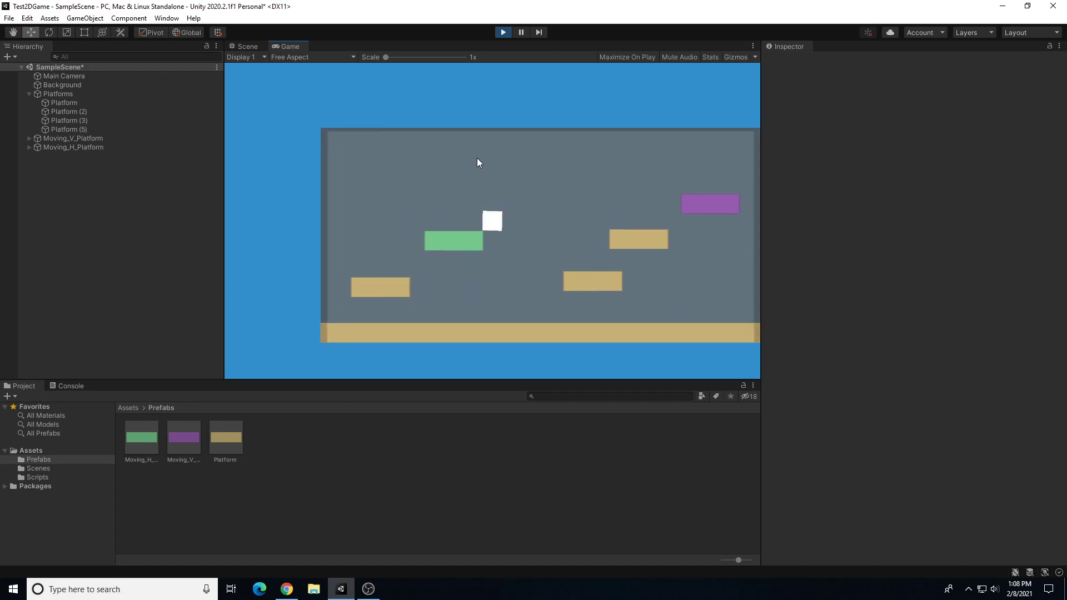
key("a")
key("d")
key("space")
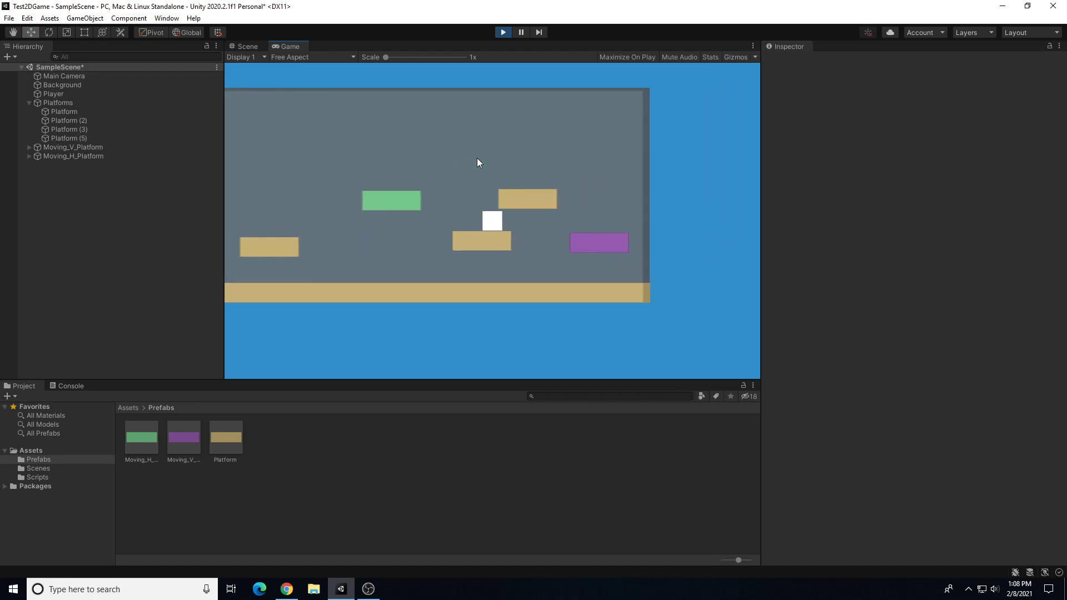
key("a")
key("space")
key("d")
key("a")
key("d")
key("space")
key("a")
key("d")
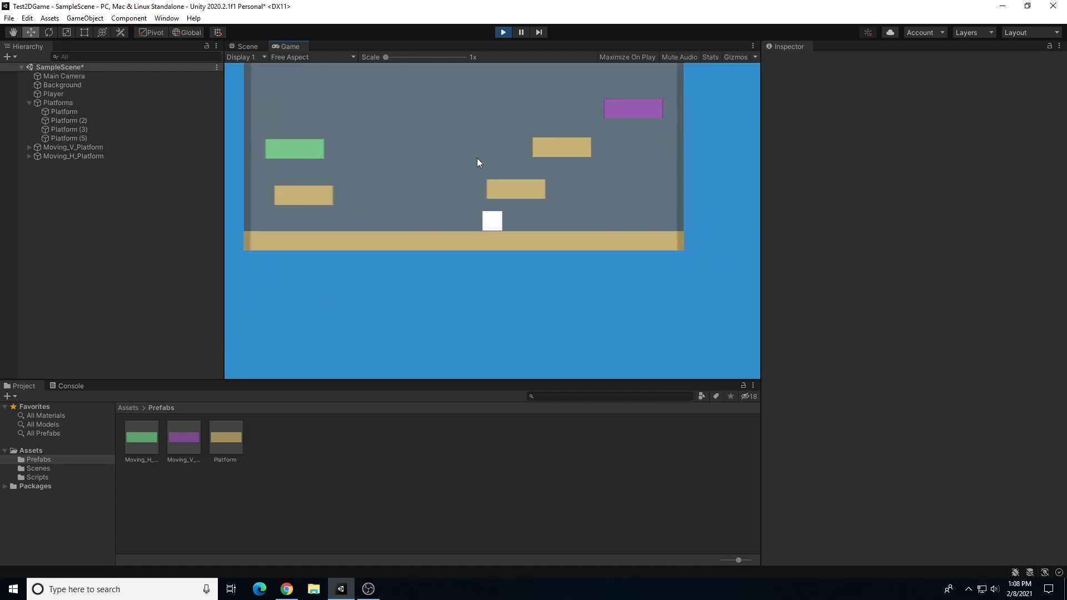
key("a")
key("a")
key("d")
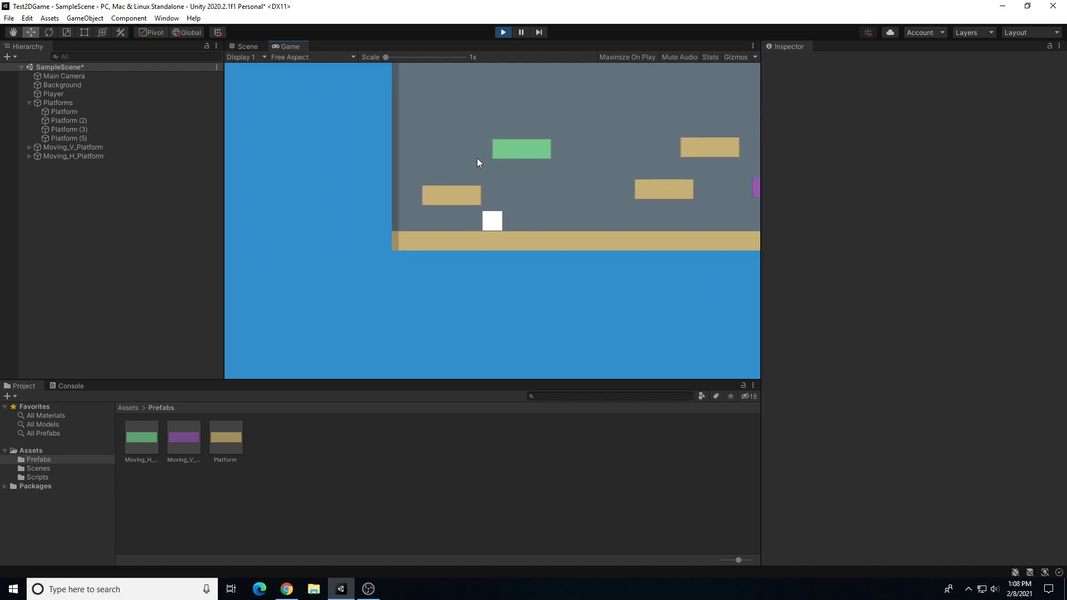
key("space")
key("a")
key("d")
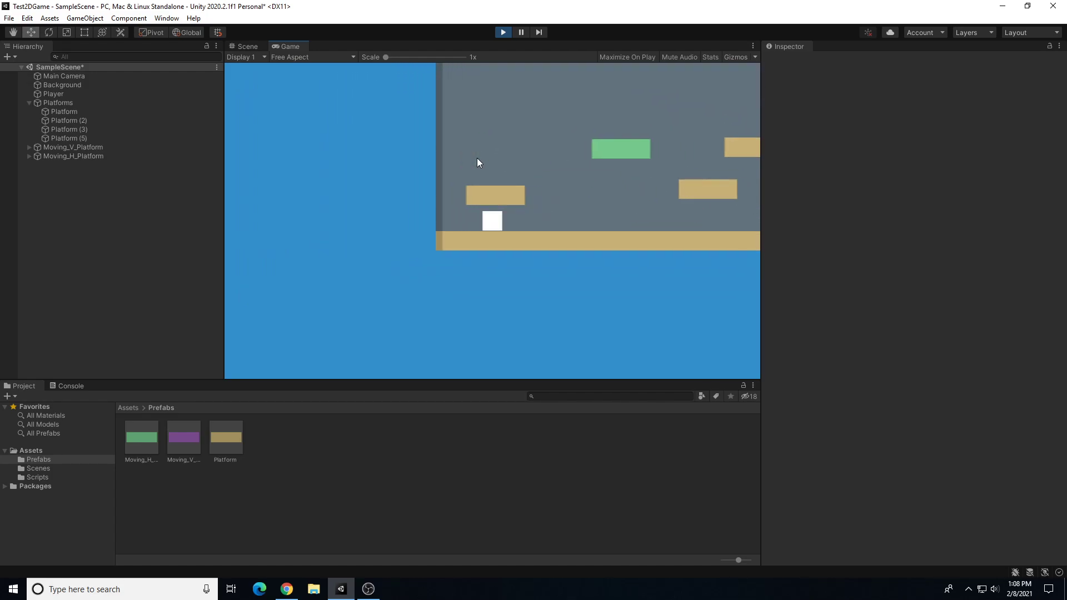
key("a")
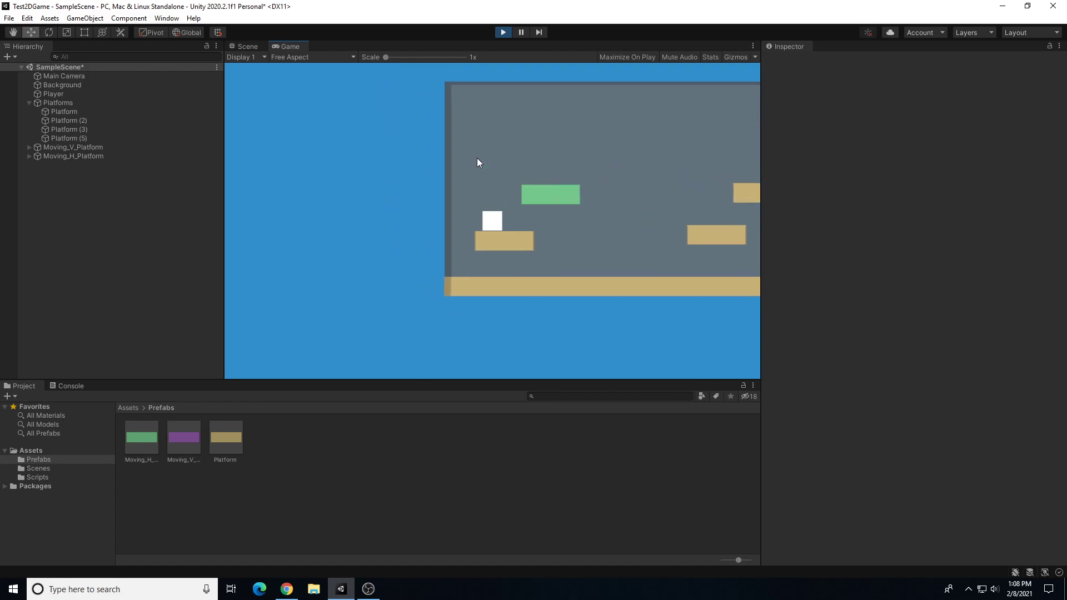
key("d")
key("space")
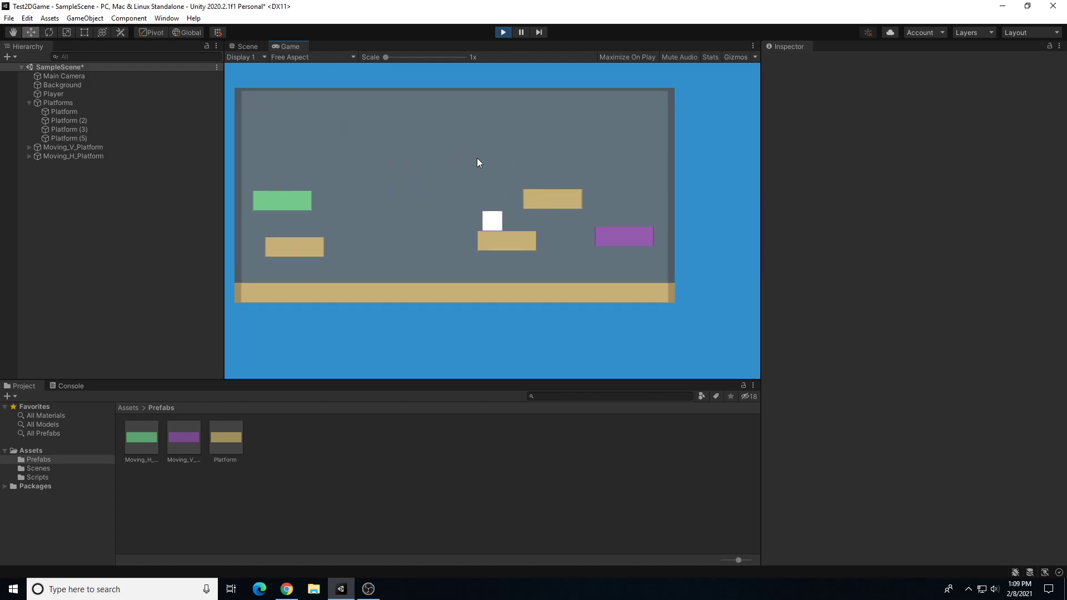
key("a")
key("d")
key("space")
key("space")
key("space")
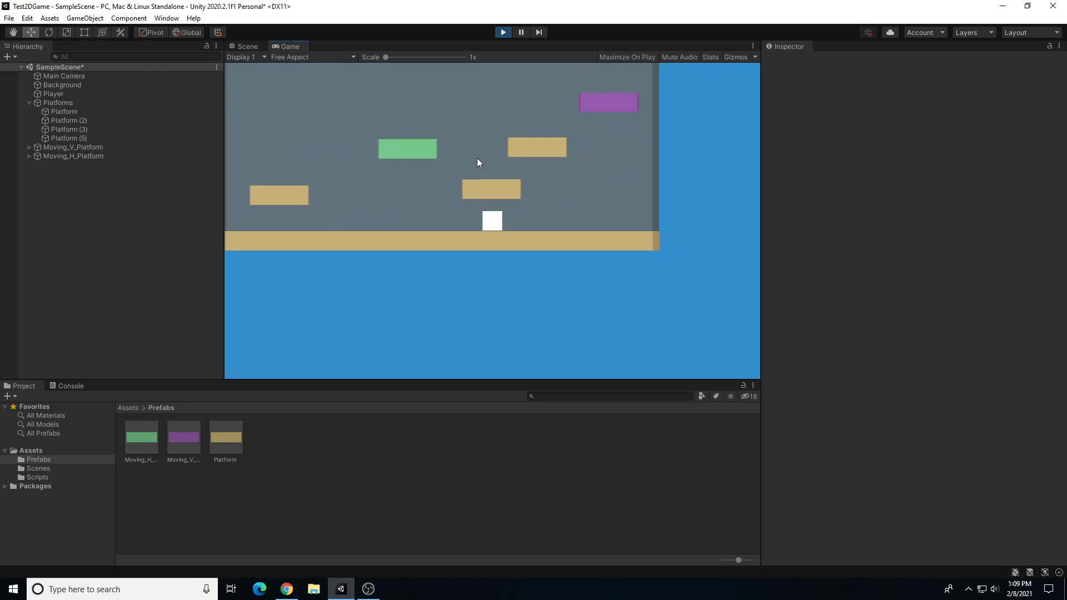
key("a")
key("space")
key("d")
key("space")
key("a")
key("d")
key("space")
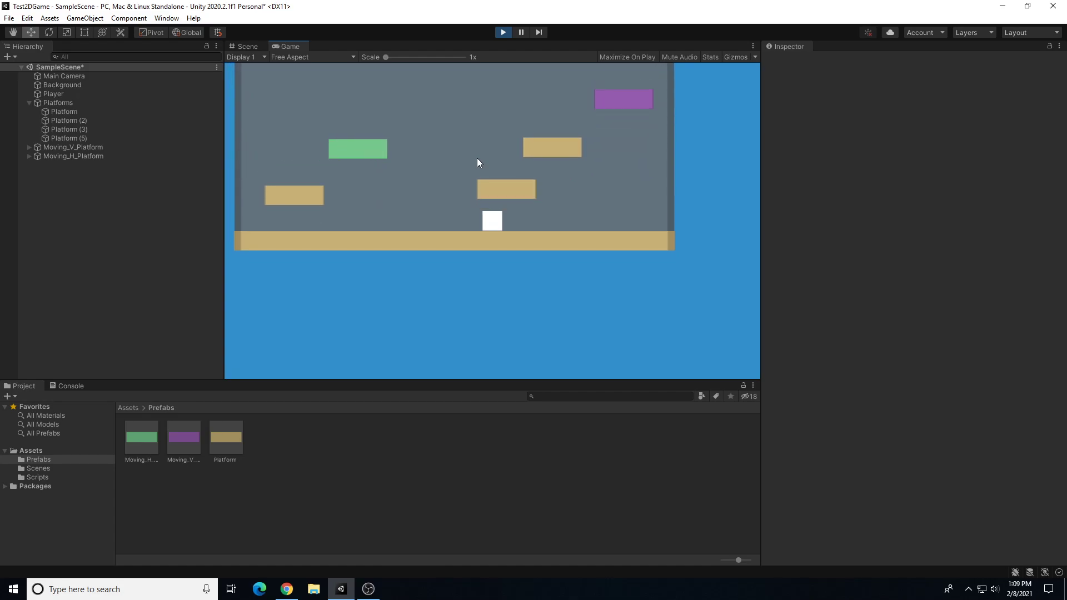
key("a")
key("space")
key("d")
key("a")
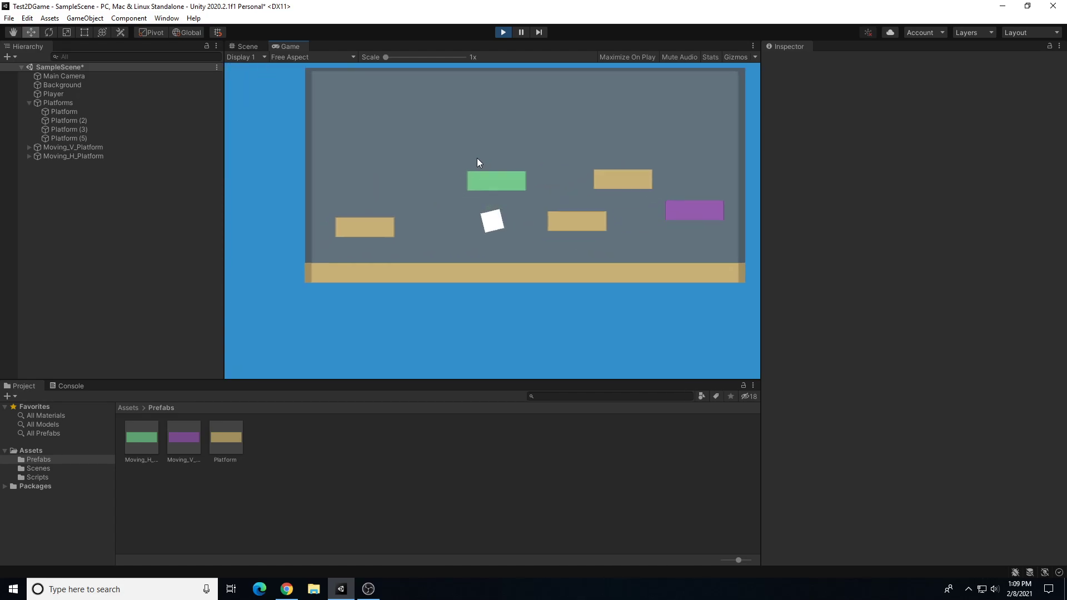
key("d")
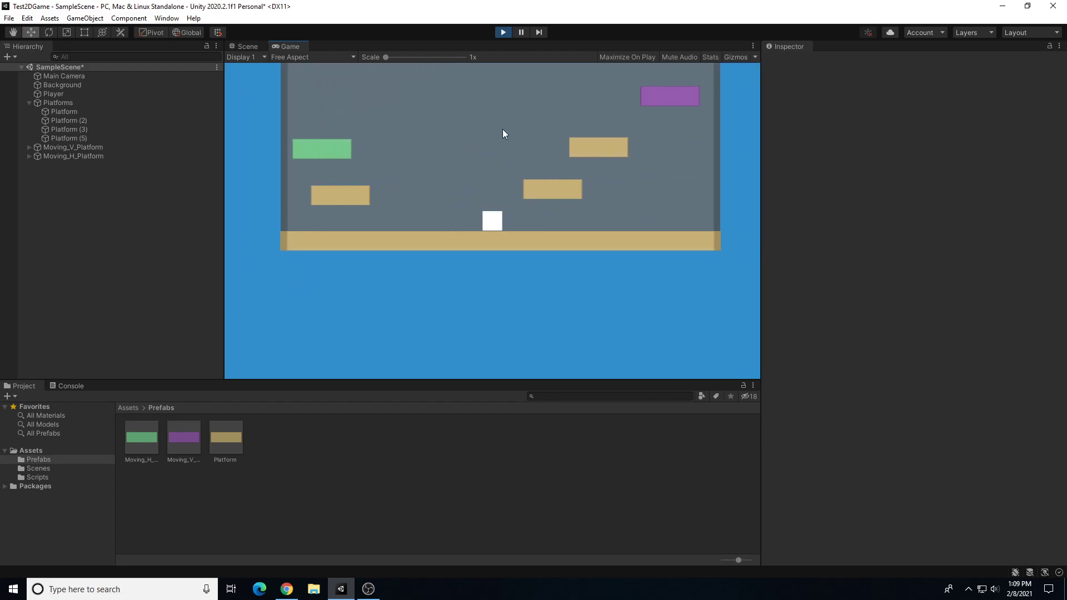
left_click(503, 32)
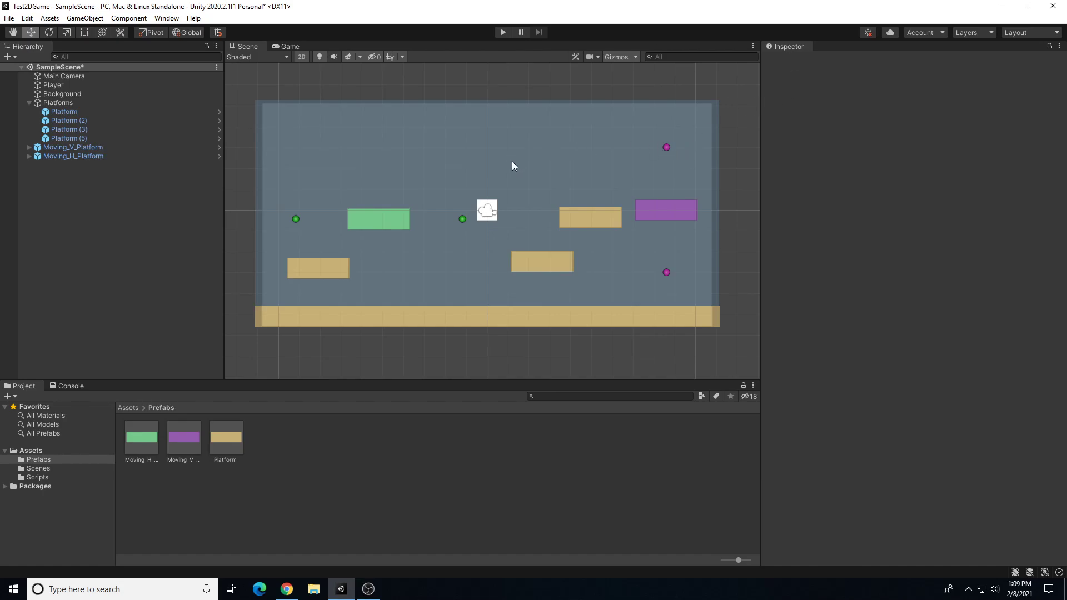
Step: Freeze the Player's Z rotation in its Rigidbody 2D constraints
left_click(110, 84)
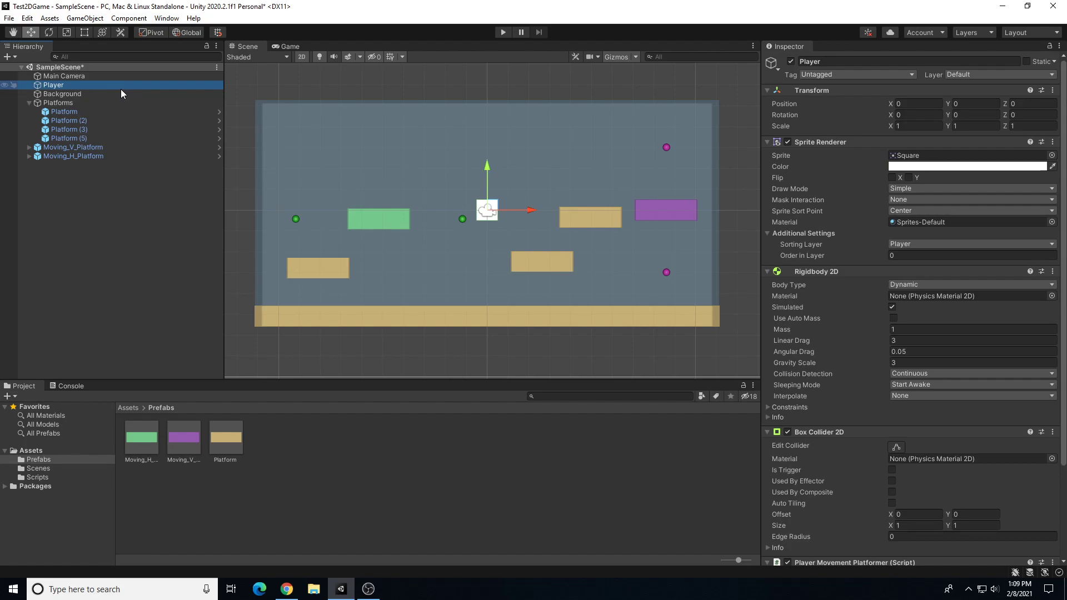
left_click(102, 85)
scroll(853, 227, "down", 5)
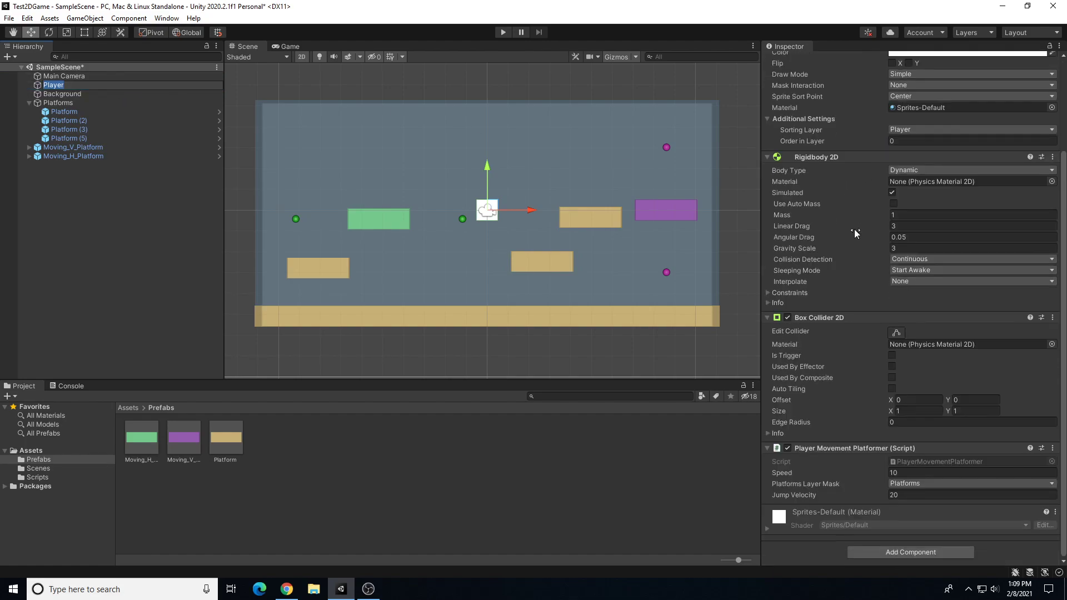
left_click(768, 293)
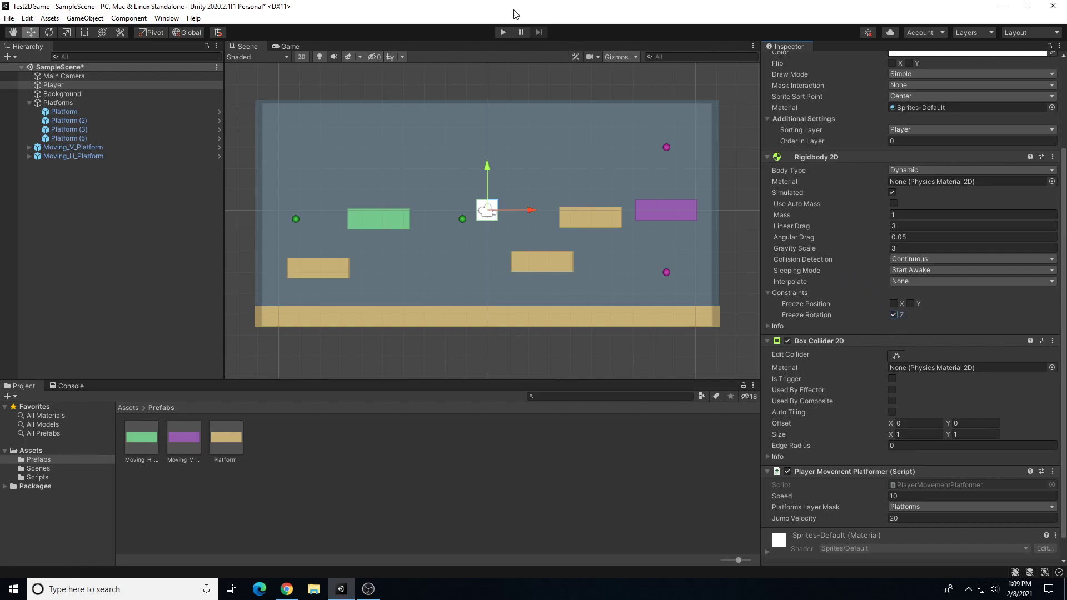
Step: Playtest the level with rotation frozen by moving and jumping the player around the ground and platforms, and stop the game
left_click(503, 32)
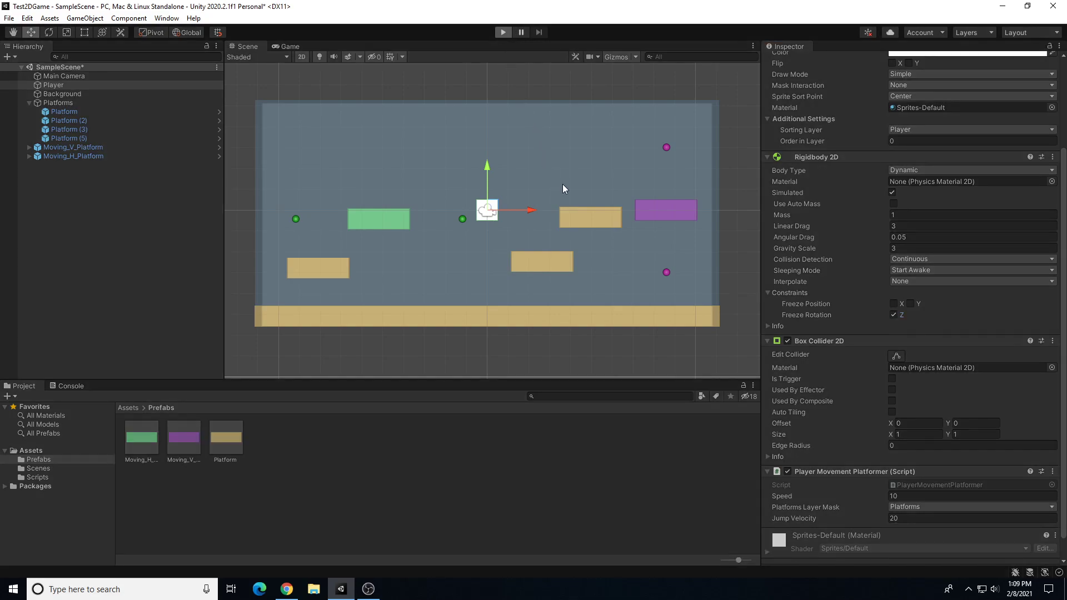
key("space")
key("d")
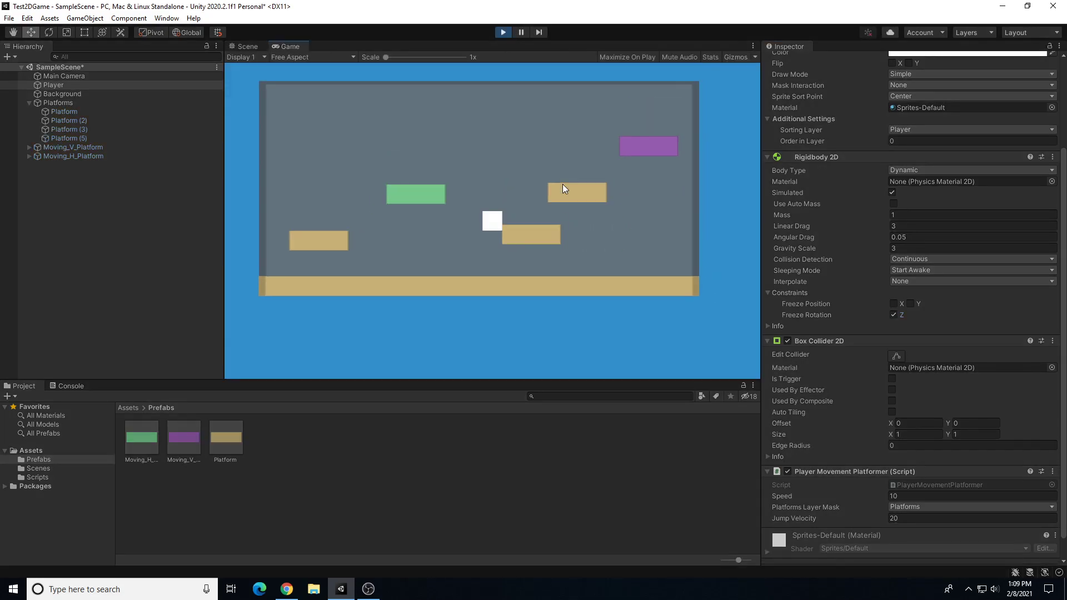
key("a")
key("d")
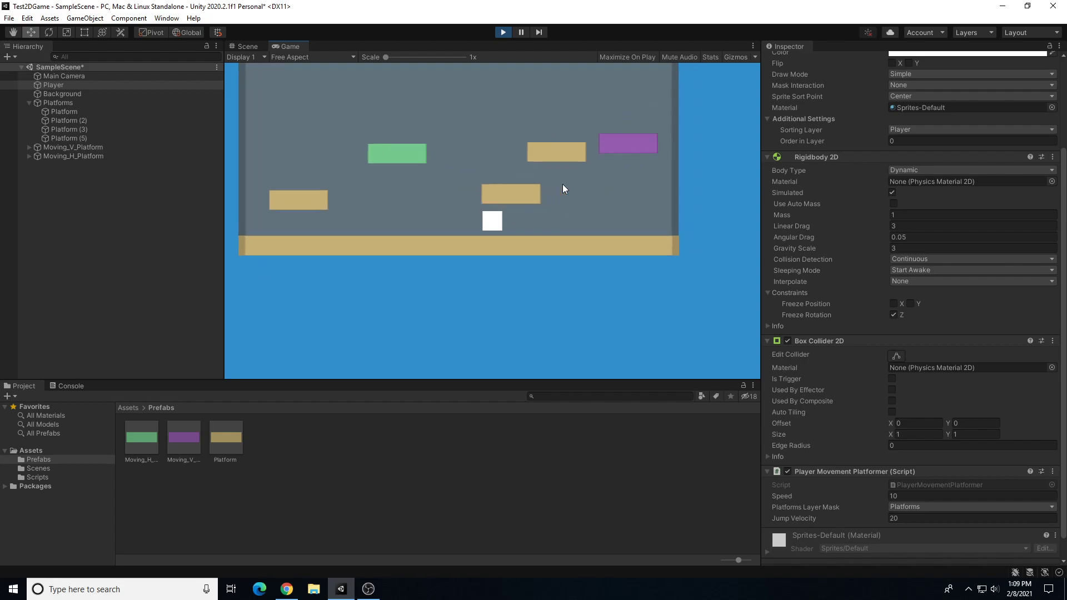
key("a")
key("space")
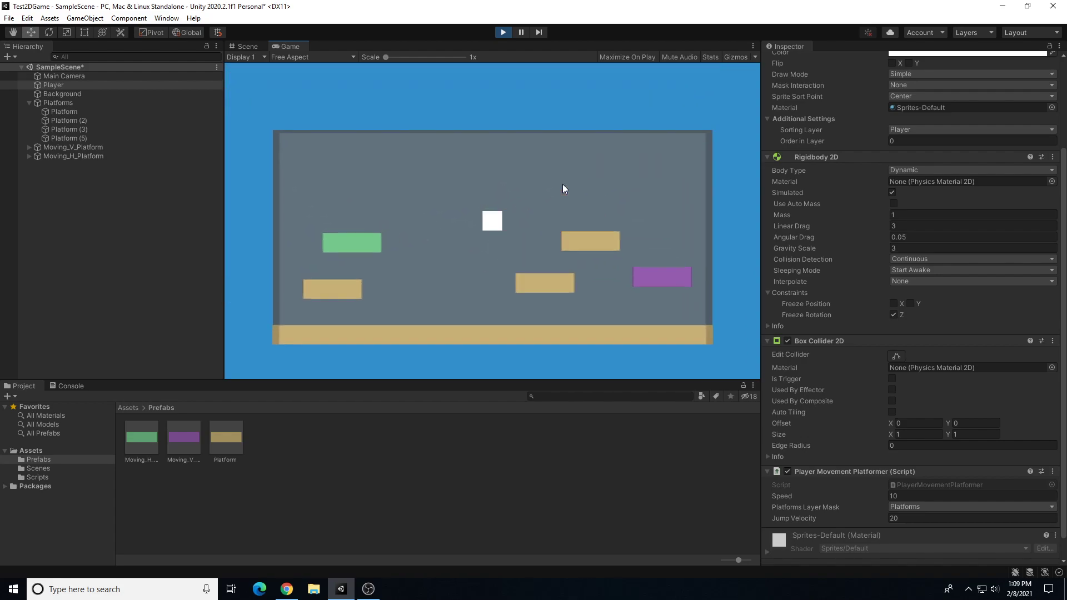
key("d")
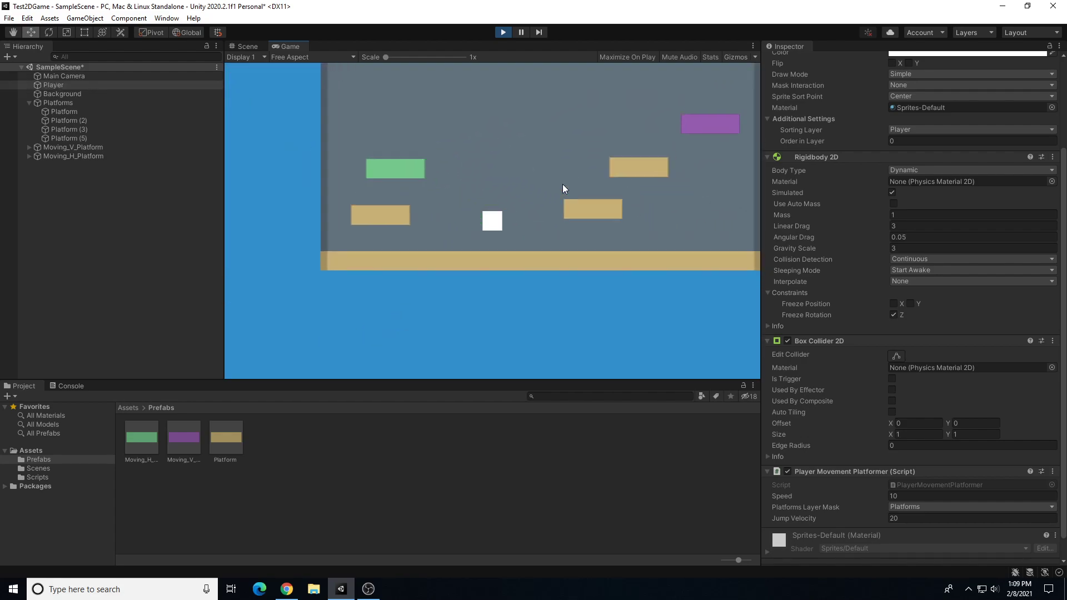
key("space")
key("a")
key("space")
key("d")
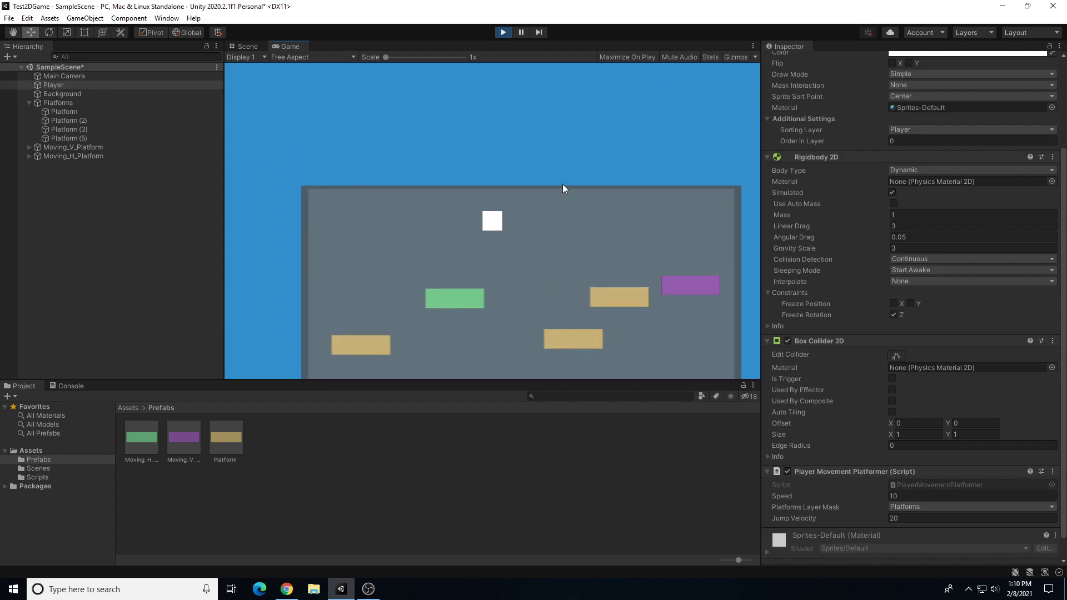
key("a")
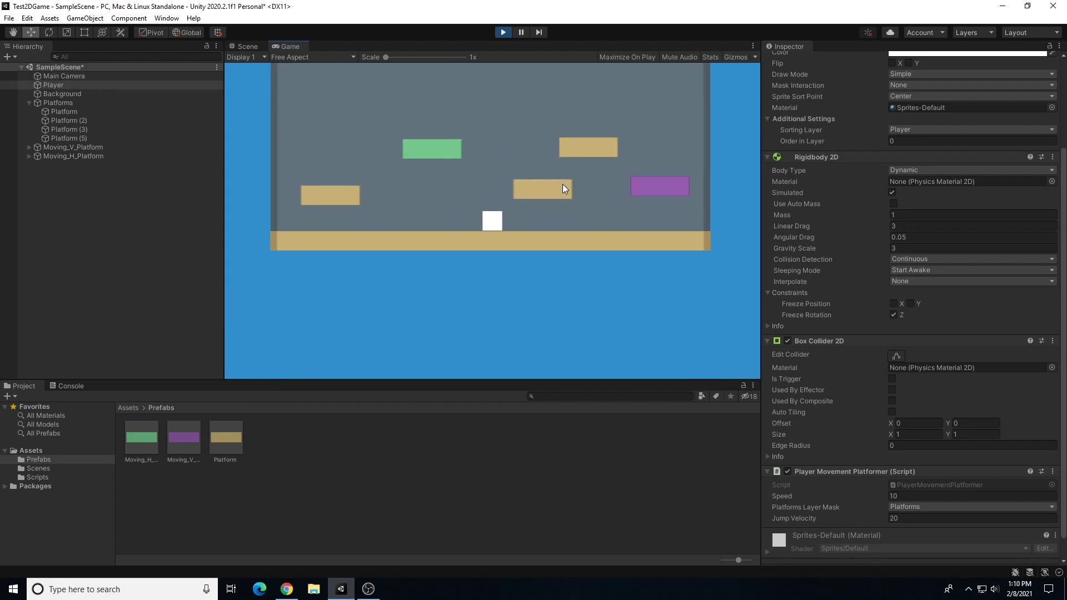
key("d")
key("a")
key("space")
key("d")
key("a")
key("space")
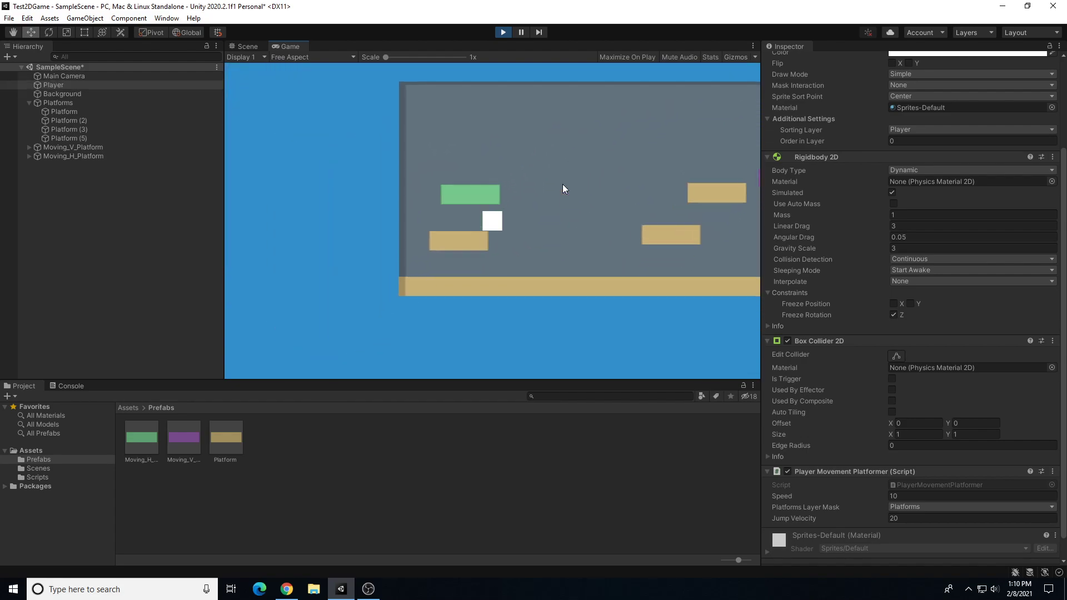
key("d")
key("space")
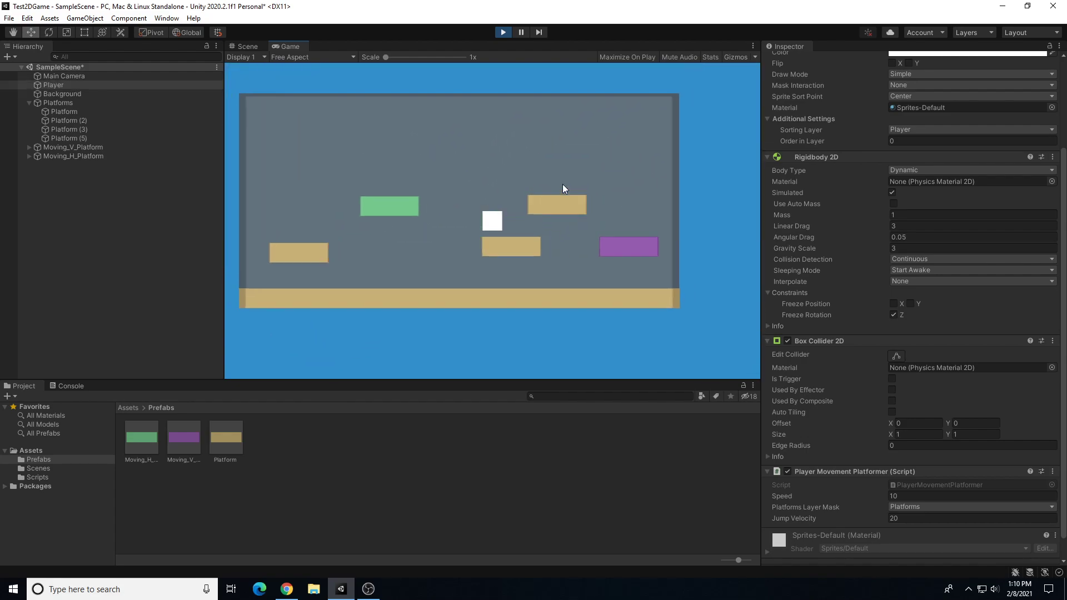
key("a")
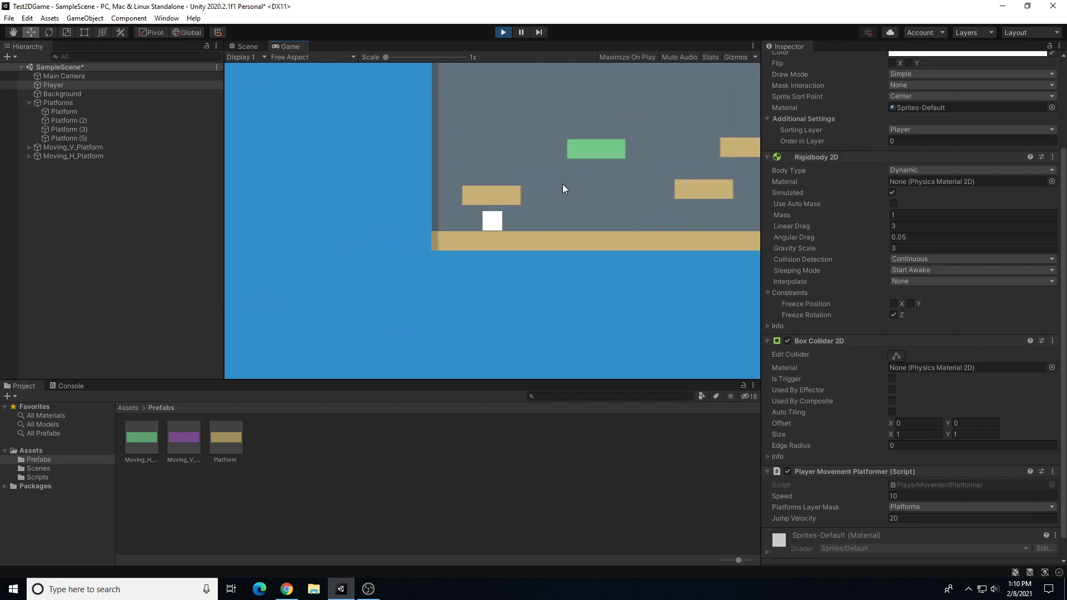
key("d")
key("d")
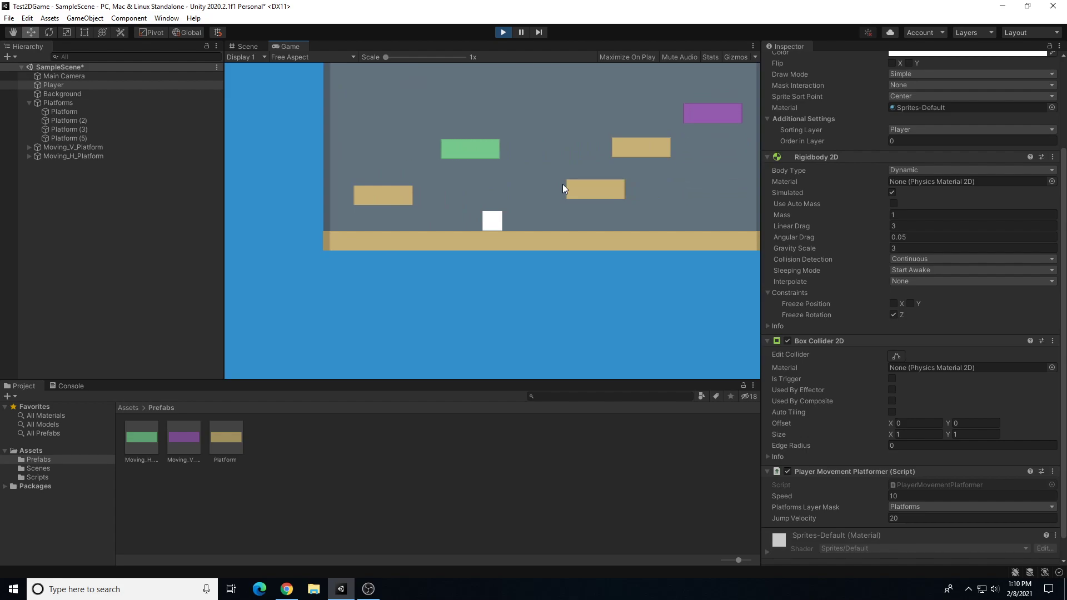
left_click(503, 32)
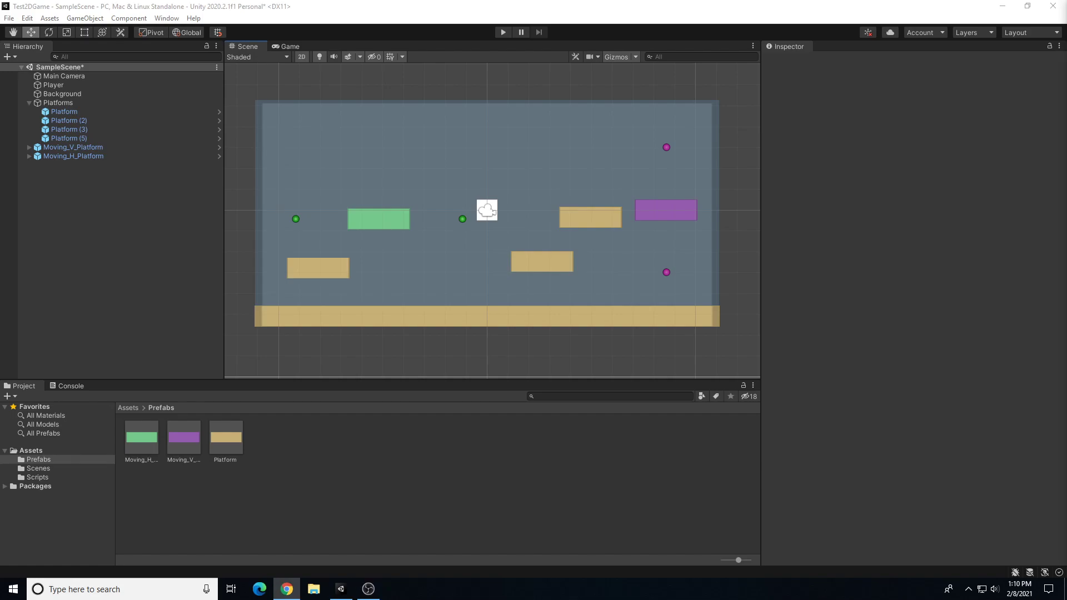
Step: Set the Y scale of Platform (3), the lower-left tan platform, to 6 to form a tall wall
left_click(798, 94)
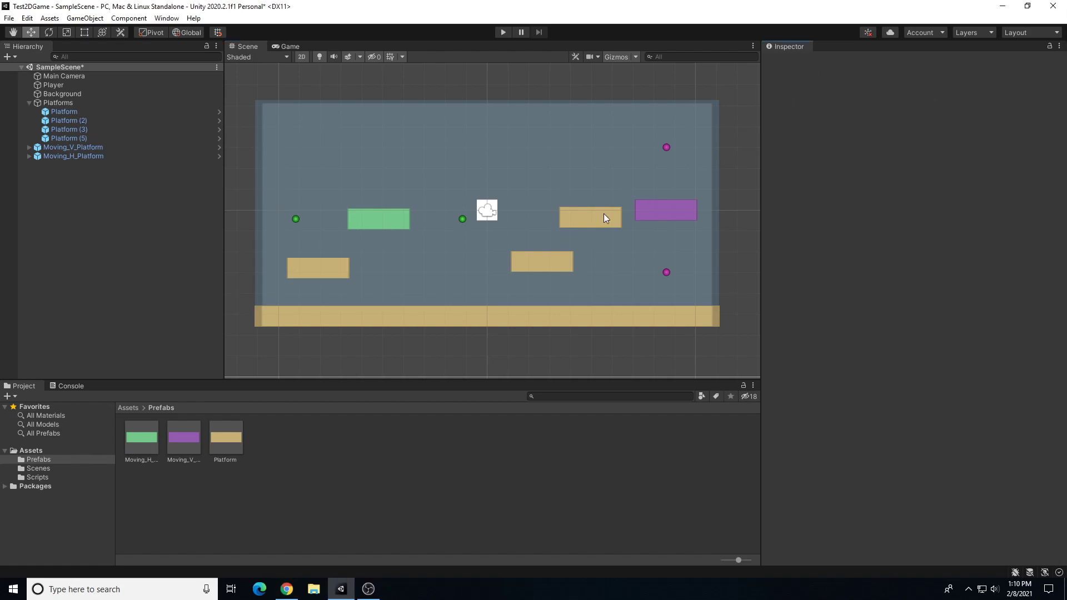
left_click(308, 268)
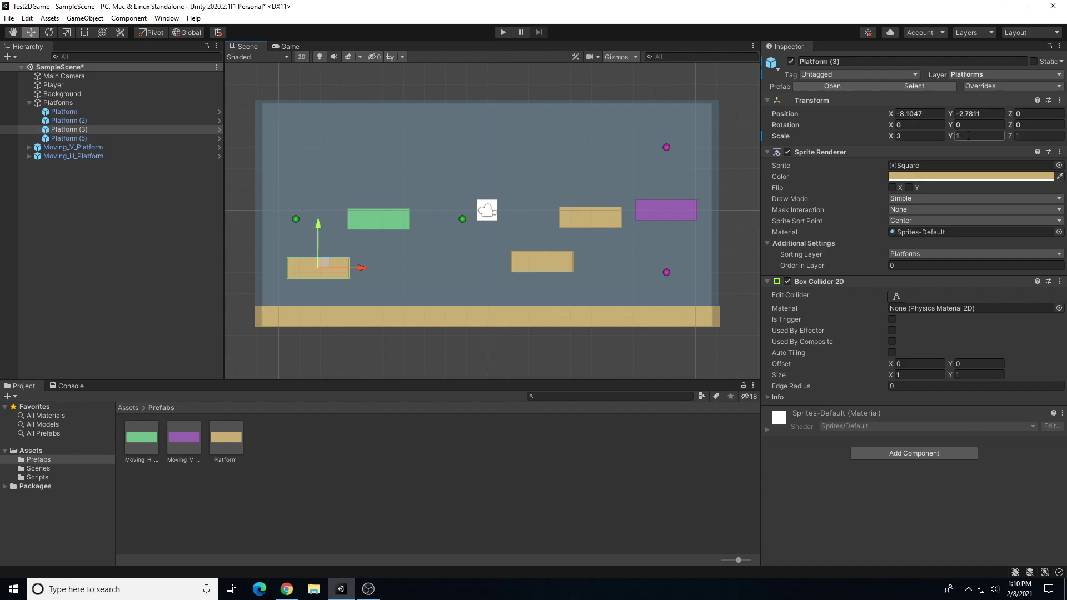
type("3")
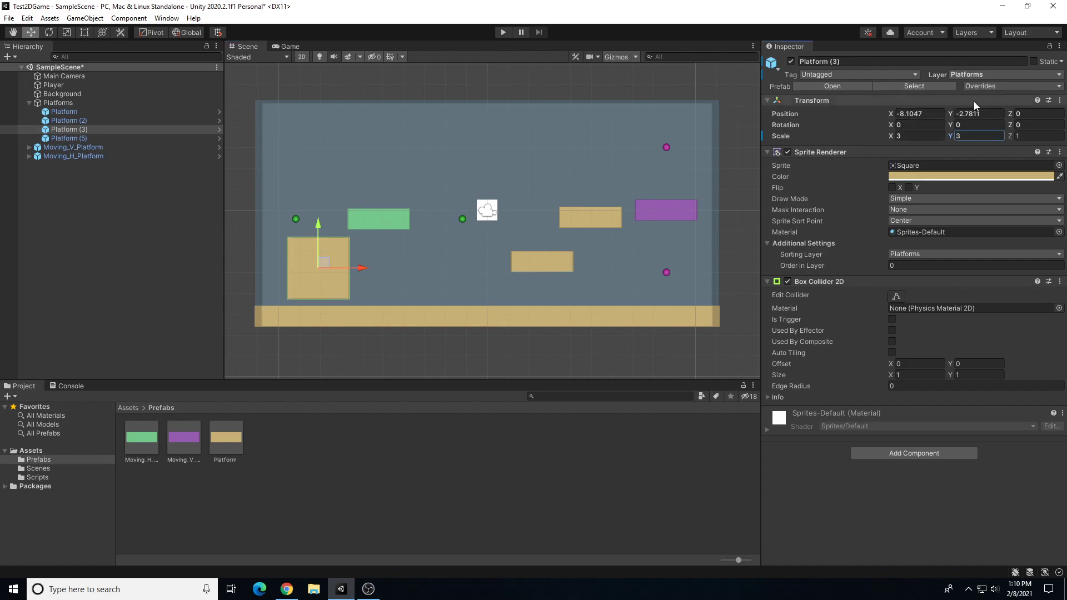
type("6")
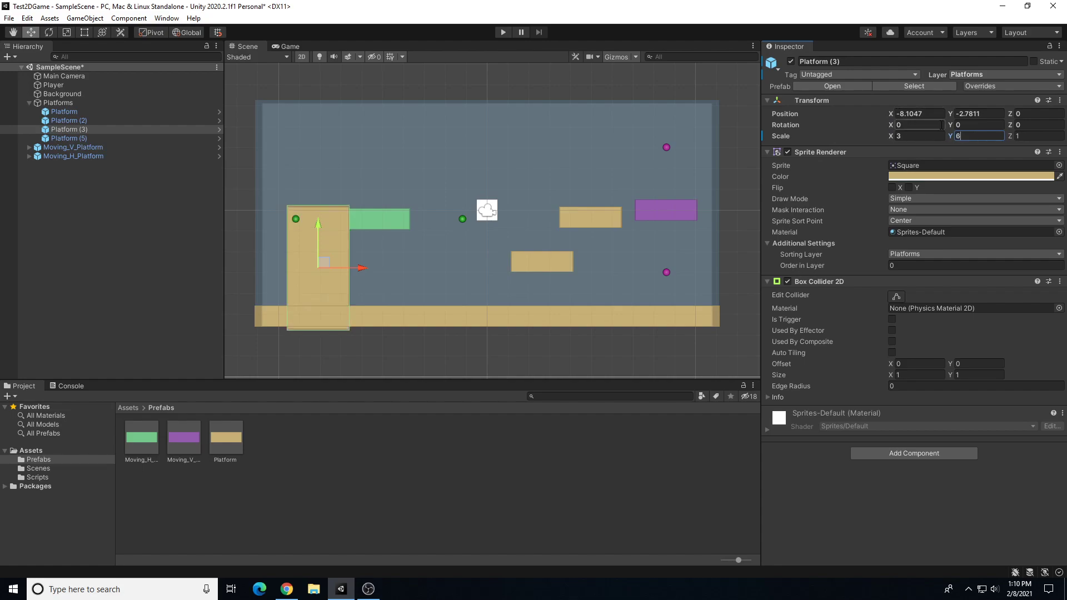
Step: Move the tall Platform (3) over the level's left edge and shift Moving_H_Platform right to about X -2.98
left_click(328, 258)
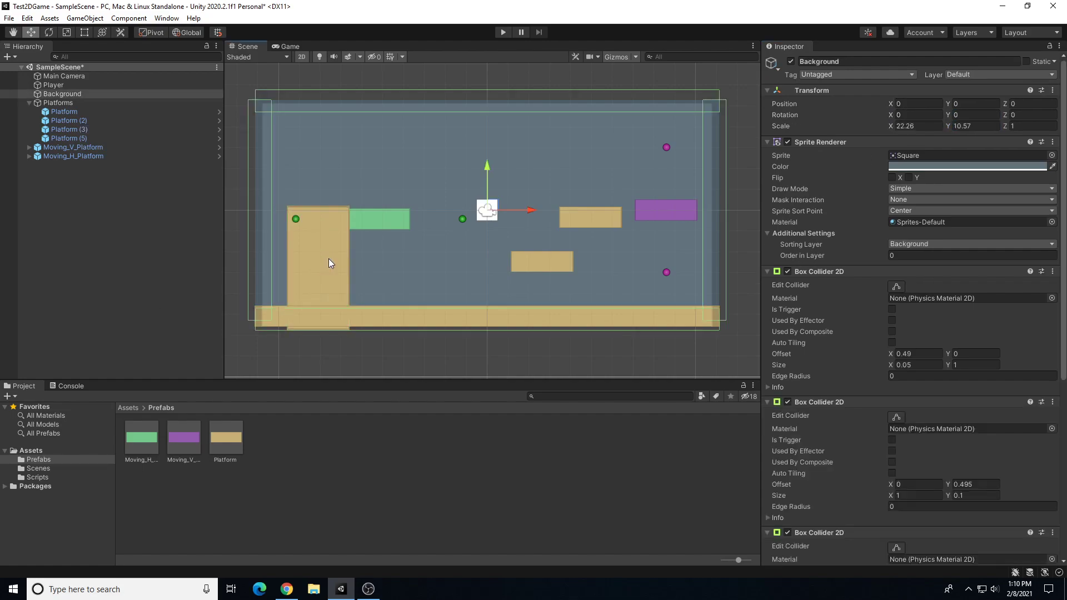
left_click(324, 262)
left_click_drag(326, 261, 268, 230)
left_click(389, 217)
left_click_drag(390, 219, 444, 226)
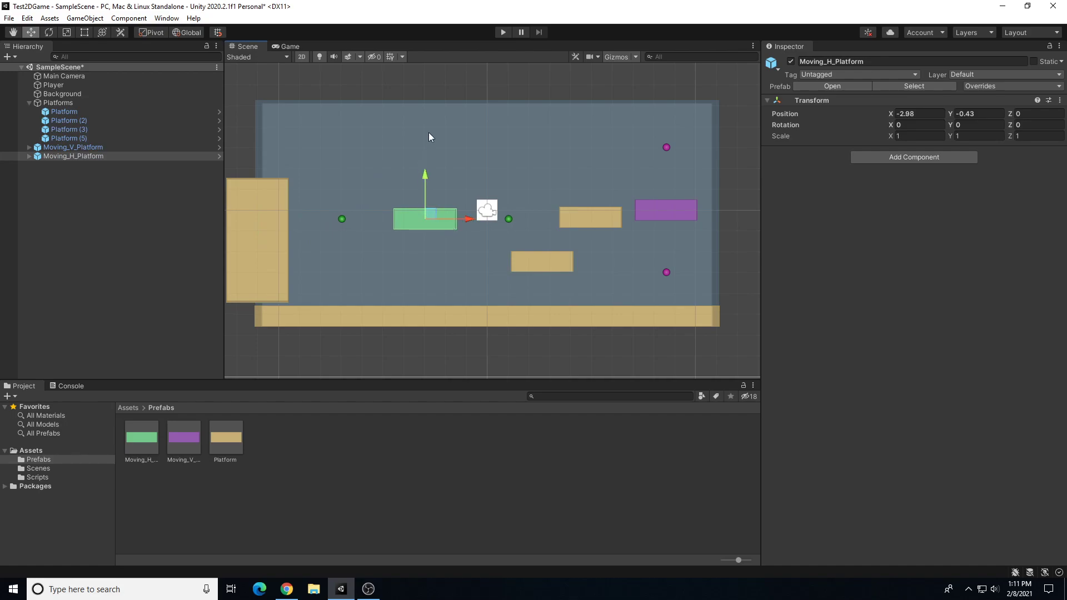
Step: Playtest repeated jumps while pushing the player against the side of the tall platform and from its top, and stop the game
left_click(504, 33)
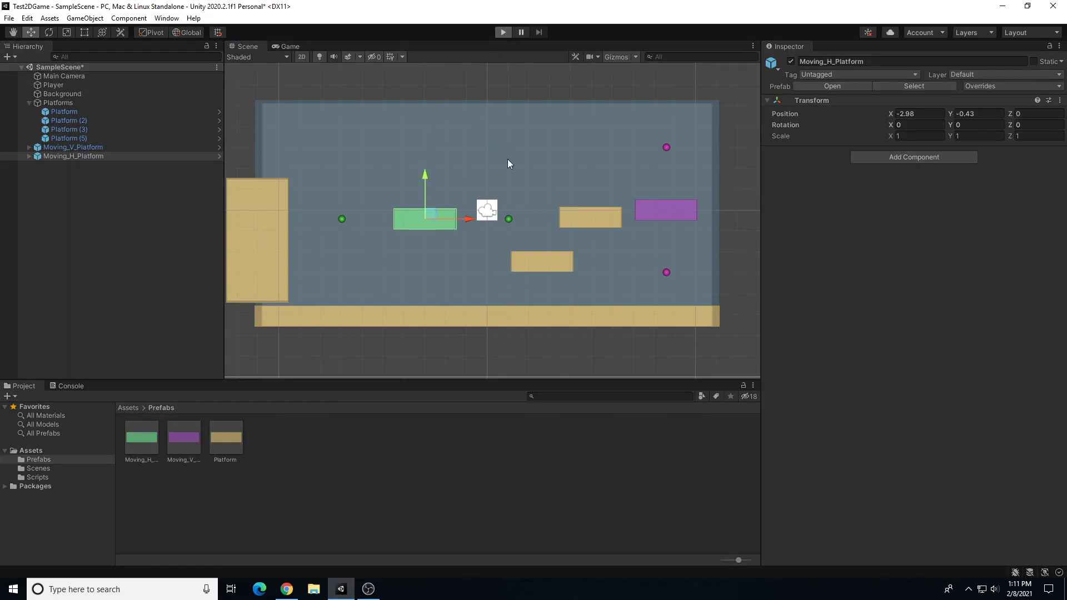
key("space")
key("a")
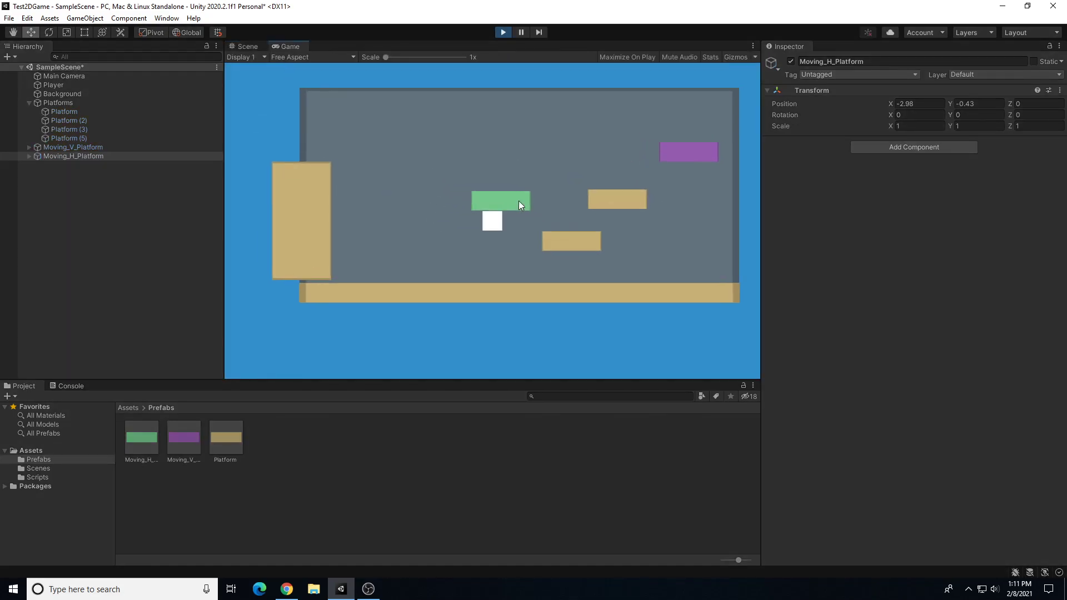
key("space")
key("space")
key("space")
key("space")
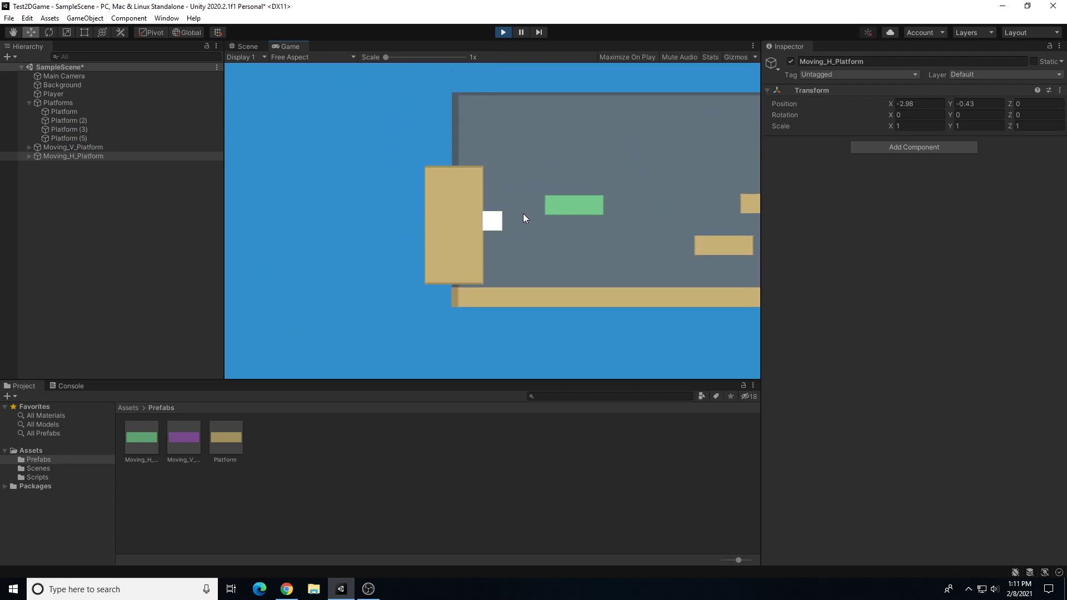
key("space")
key("d")
key("a")
key("space")
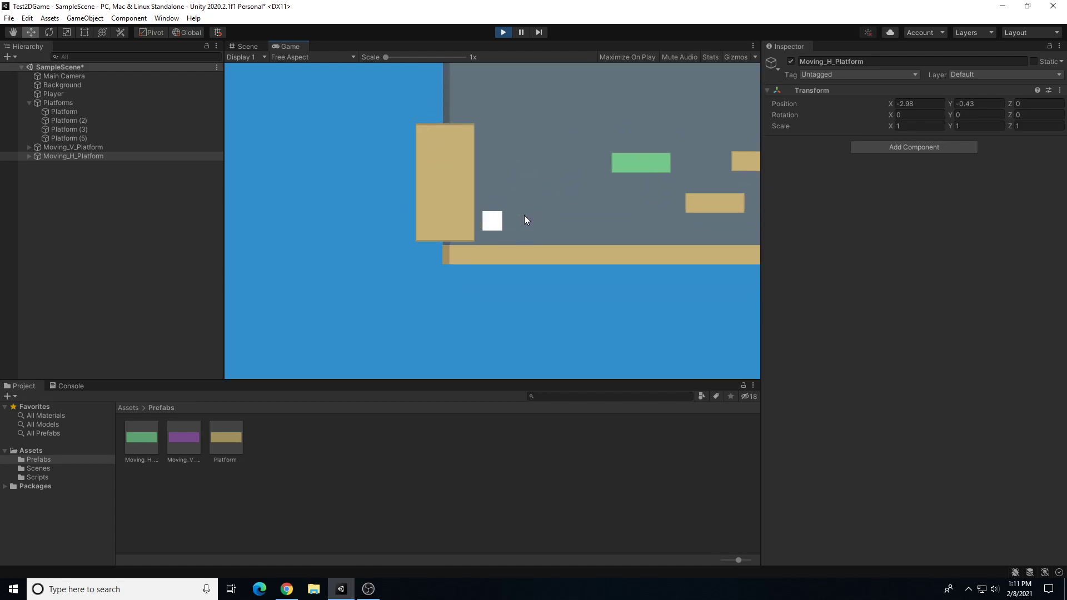
key("space")
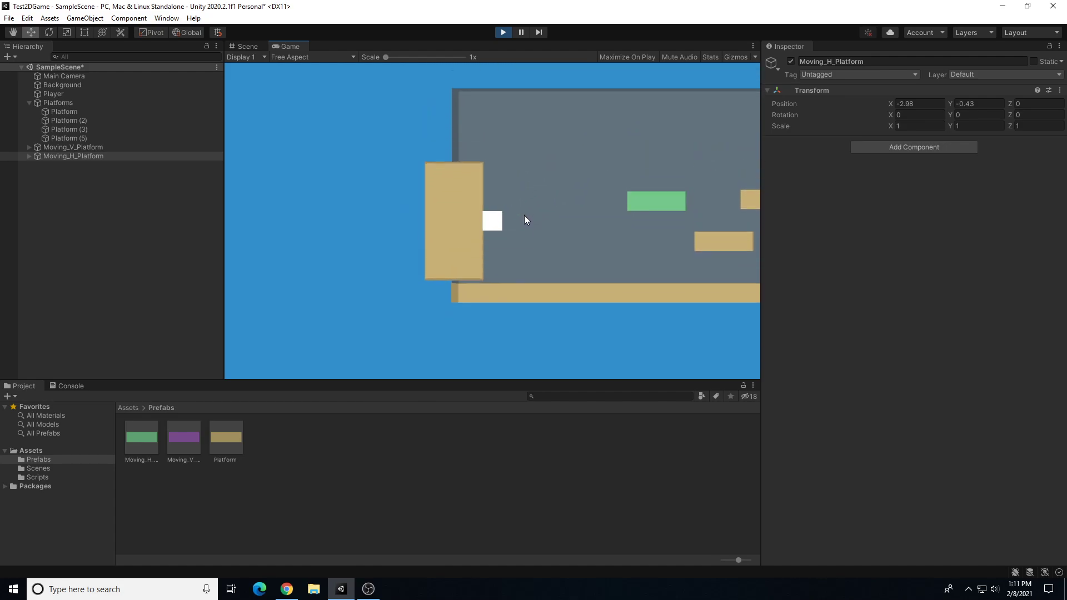
key("space")
key("space")
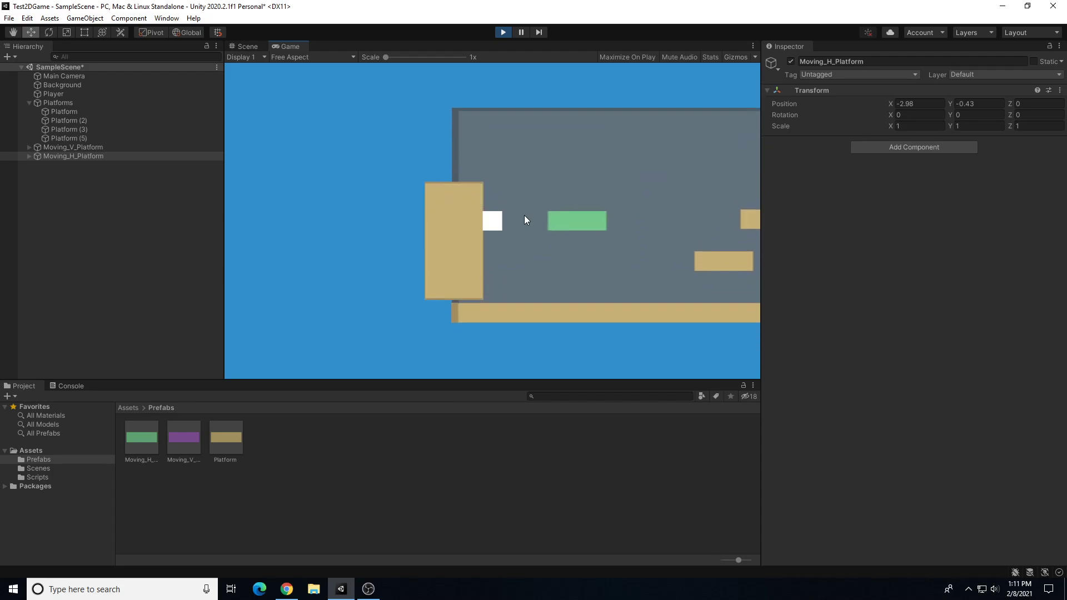
key("space")
key("a")
key("space")
key("d")
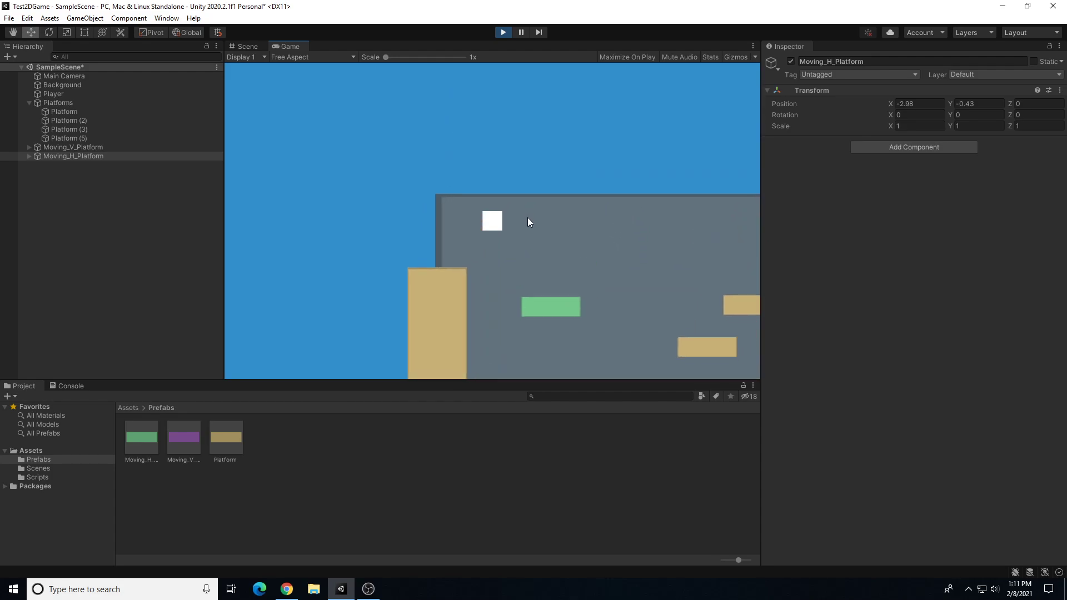
key("a")
key("space")
key("space")
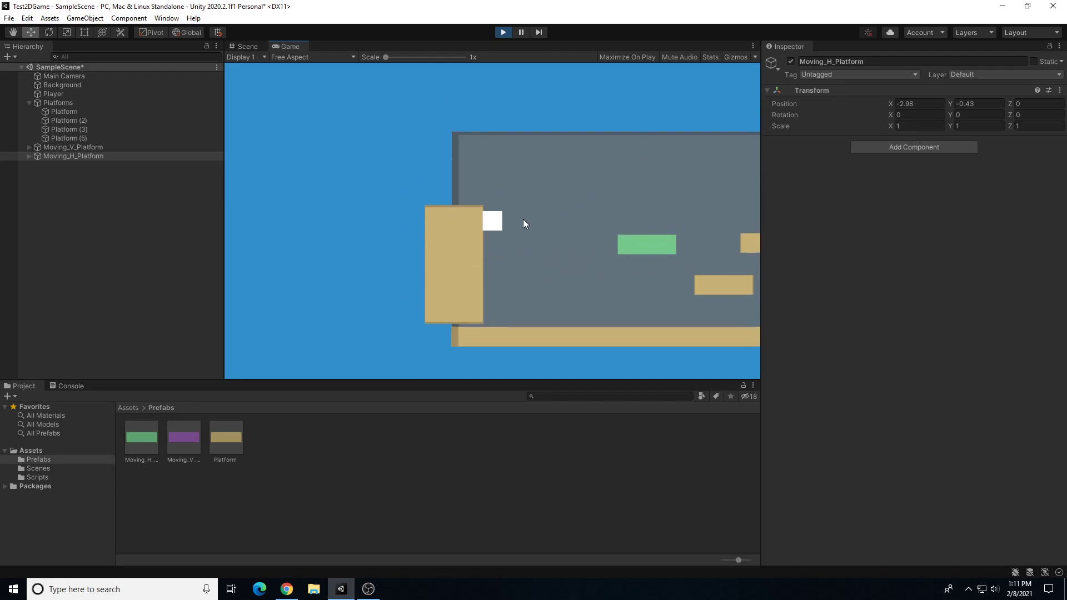
key("space")
key("space")
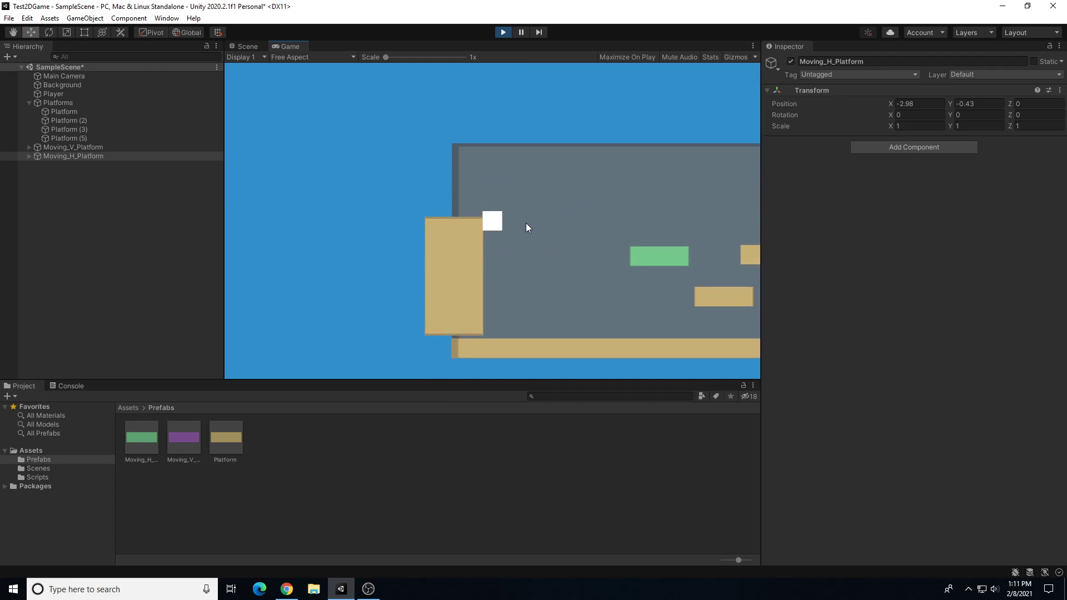
key("space")
key("a")
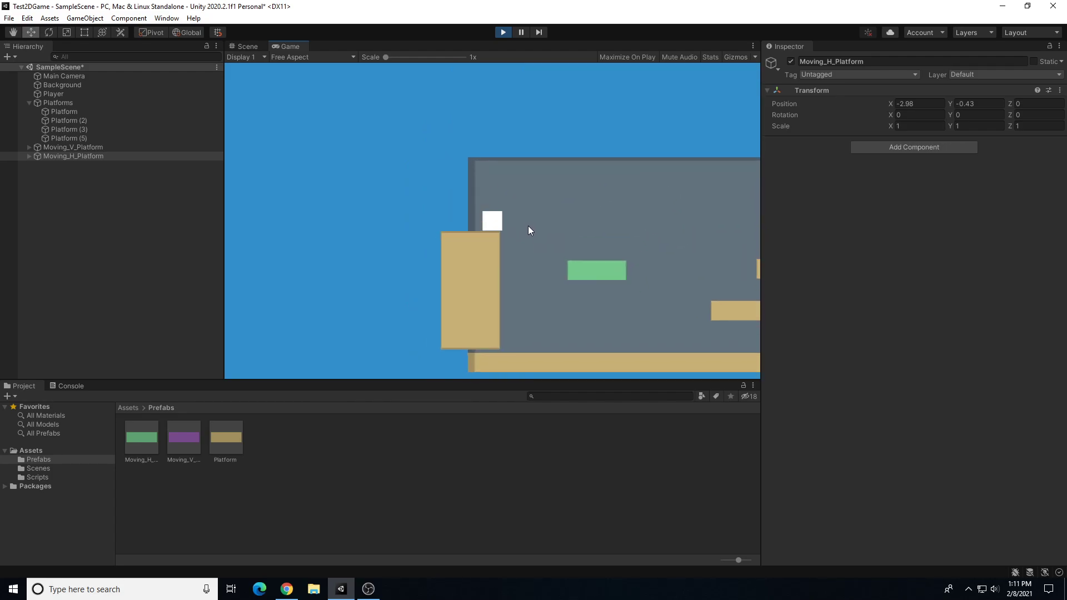
key("space")
key("d")
key("a")
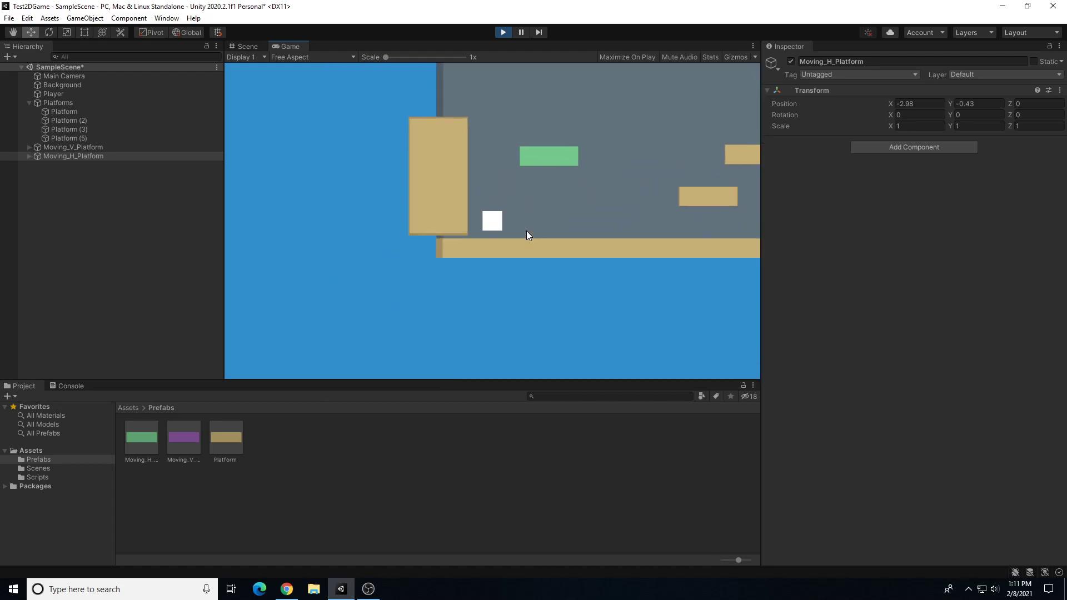
key("space")
key("space")
key("space")
key("space")
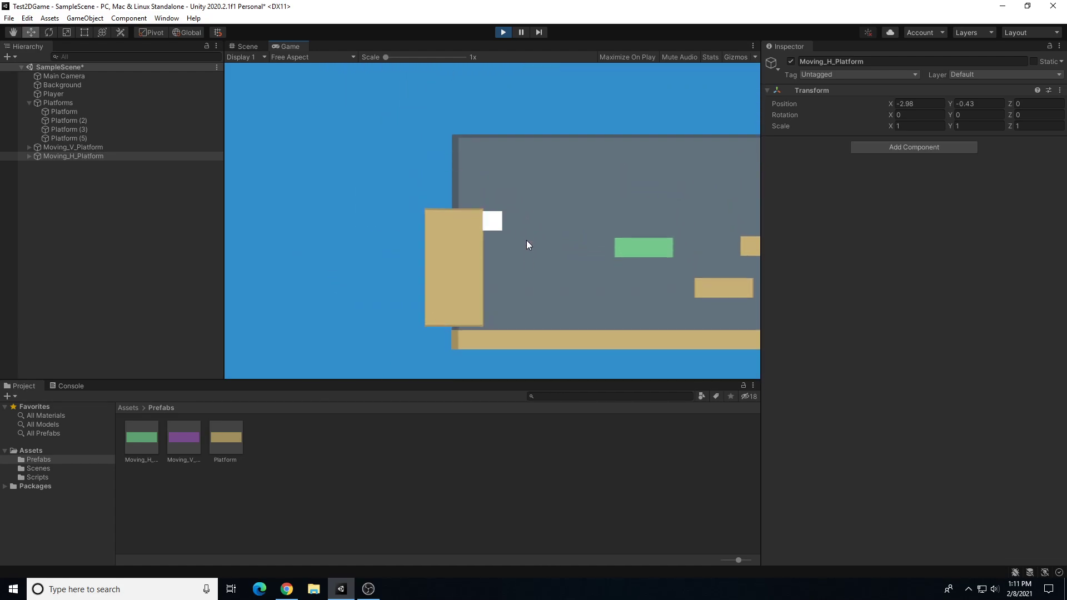
key("a")
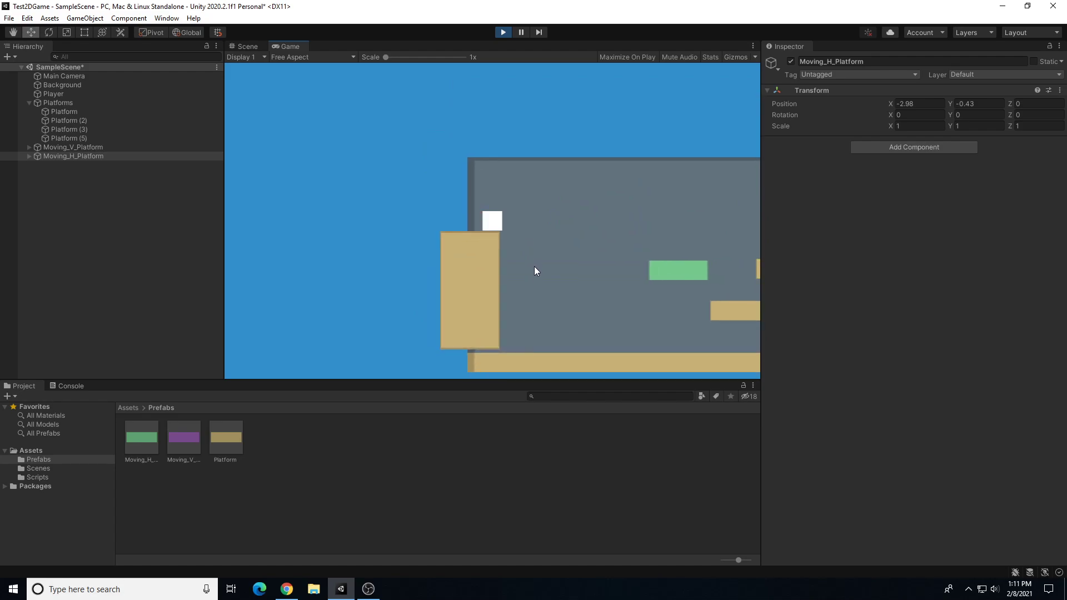
key("space")
key("space")
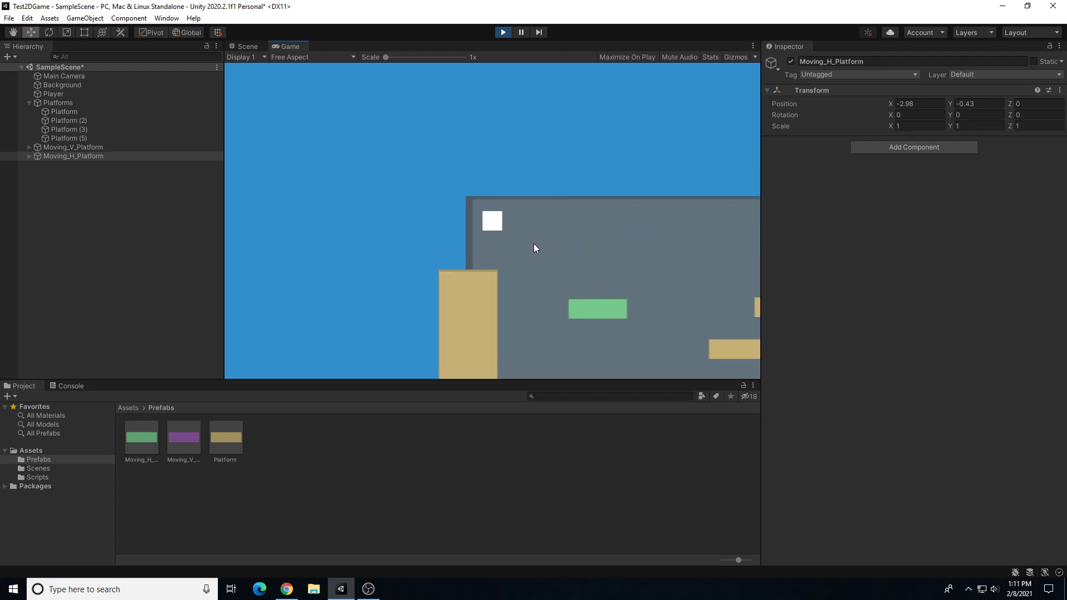
key("d")
key("a")
key("d")
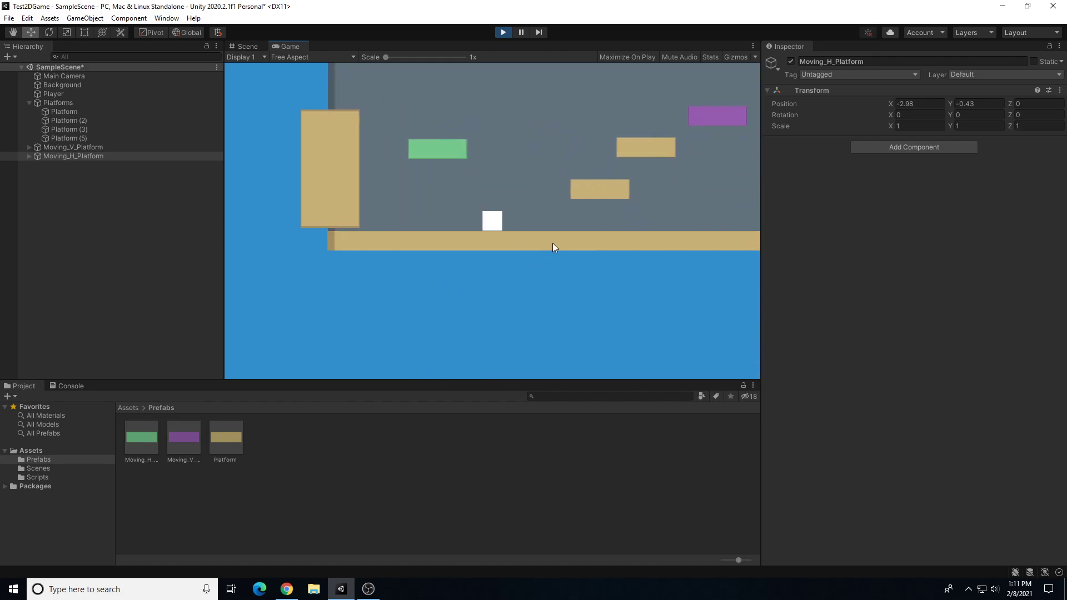
key("space")
key("a")
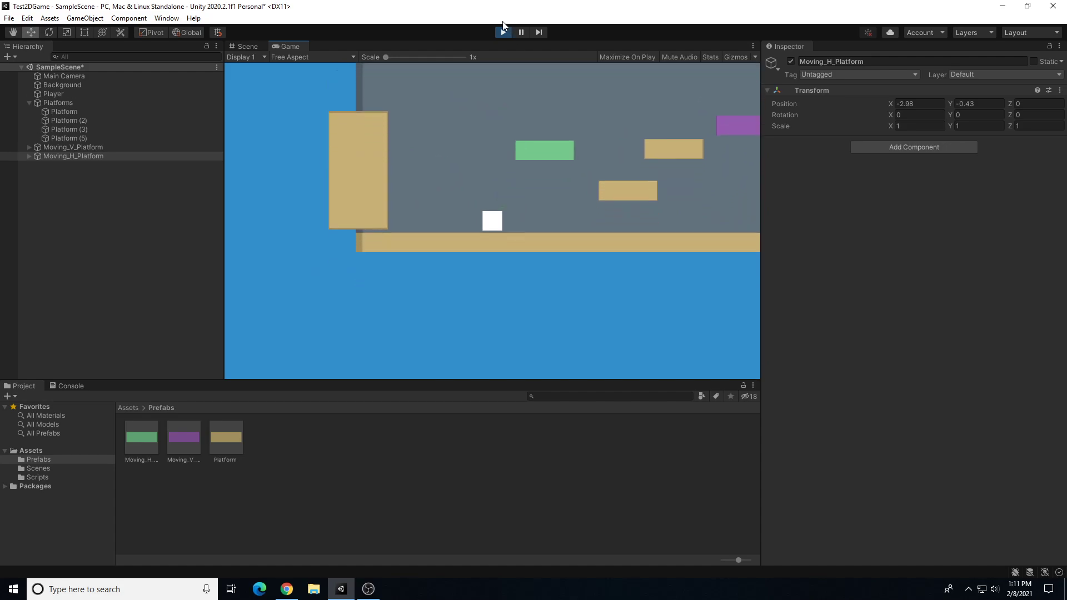
key("ctrl+p")
left_click(123, 206)
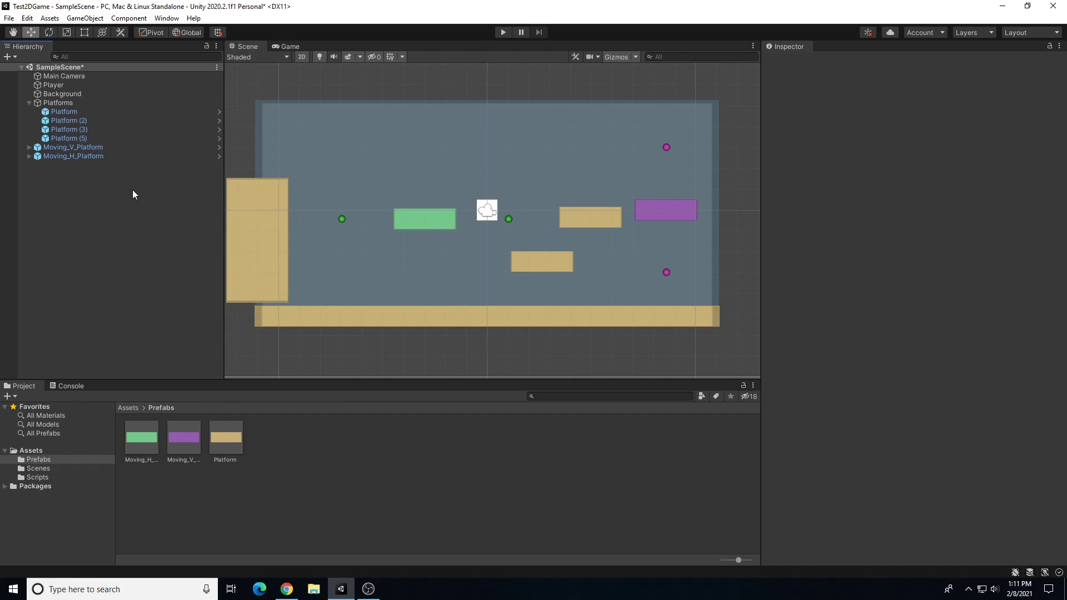
Step: Create an empty game object at the scene's root level and name it PlatformGroundedCol
left_click(10, 57)
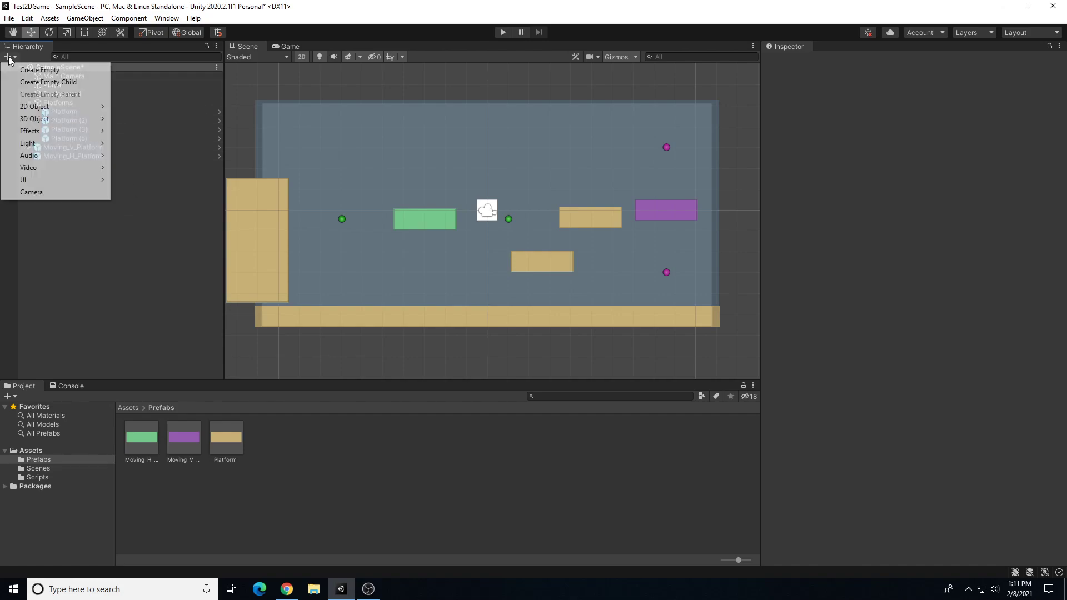
left_click(34, 70)
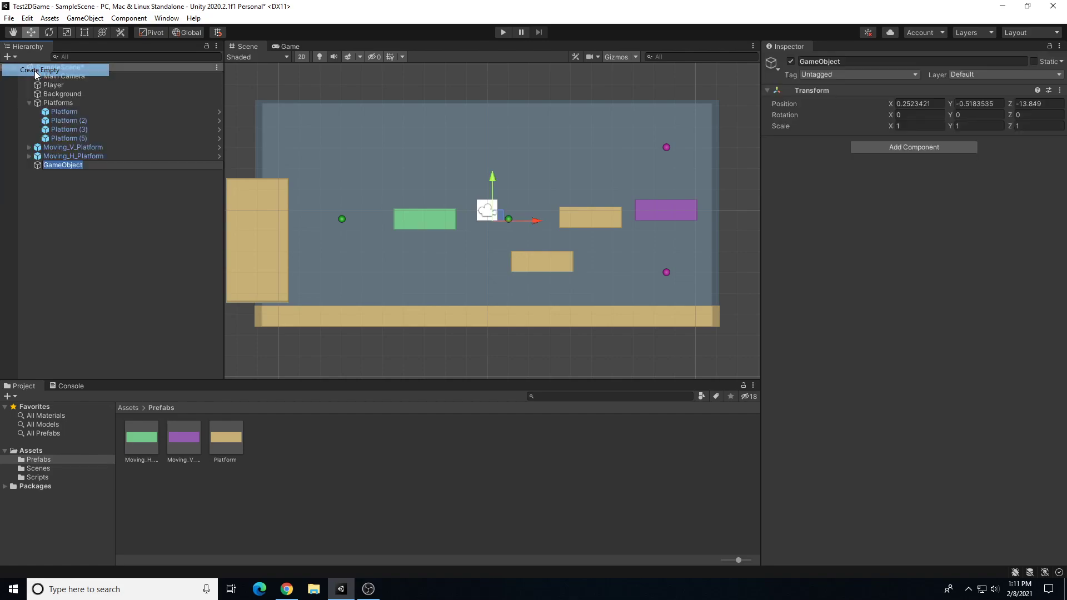
left_click(847, 62)
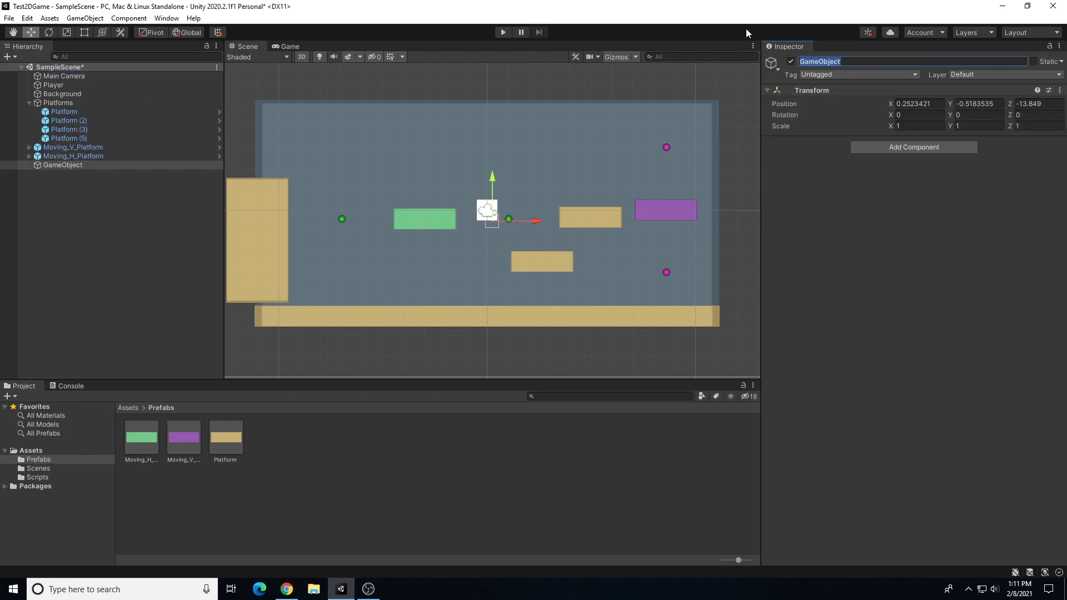
type("PlatformGroundedC")
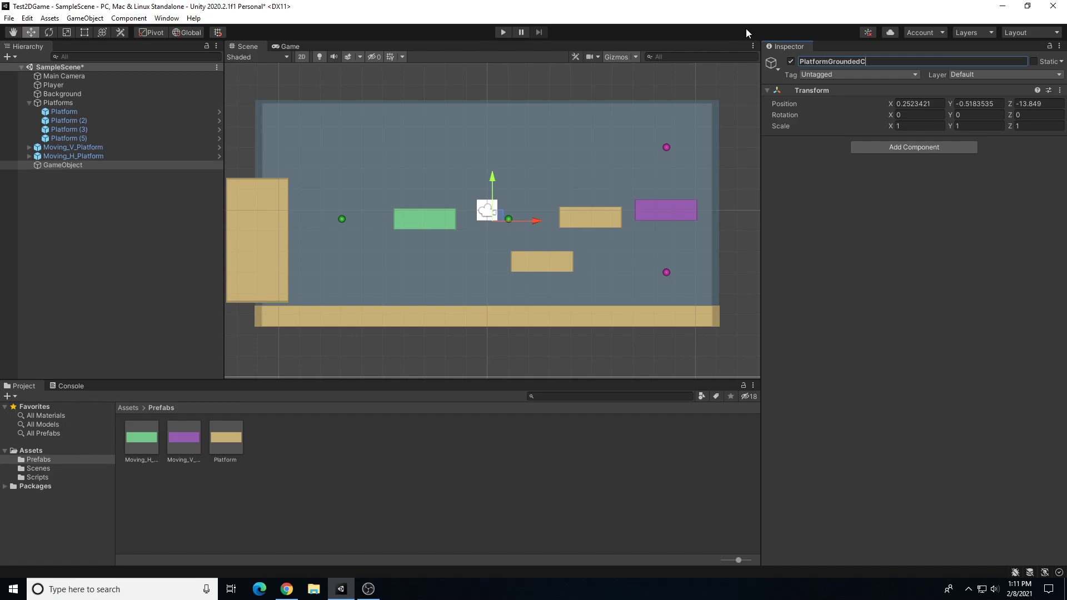
type("ol")
key("Return")
Step: Reset the transform of PlatformGroundedCol and assign it the gray circle icon
left_click(1060, 90)
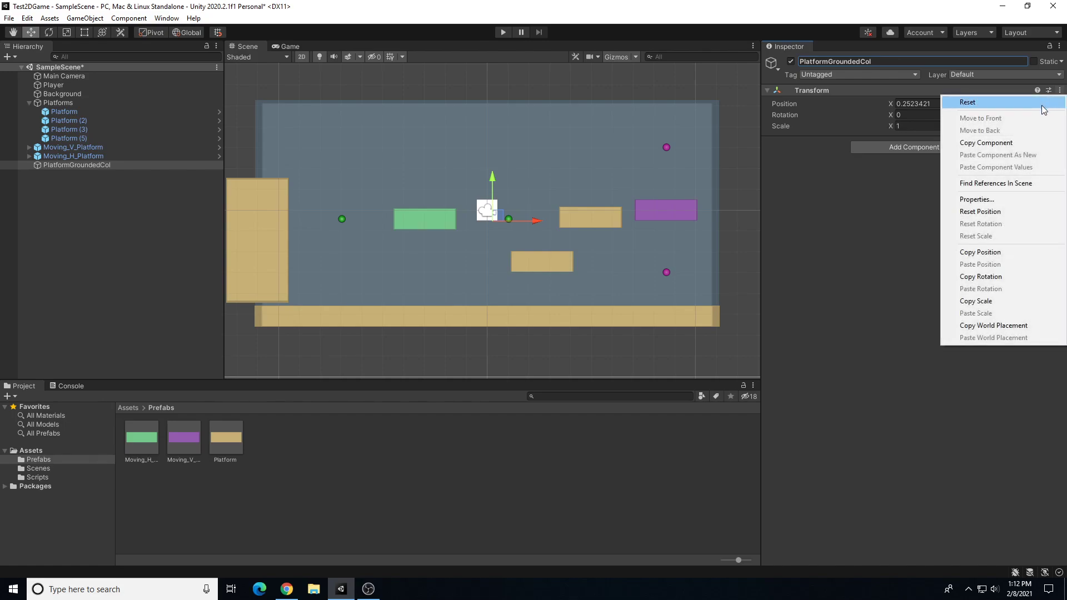
left_click(1042, 104)
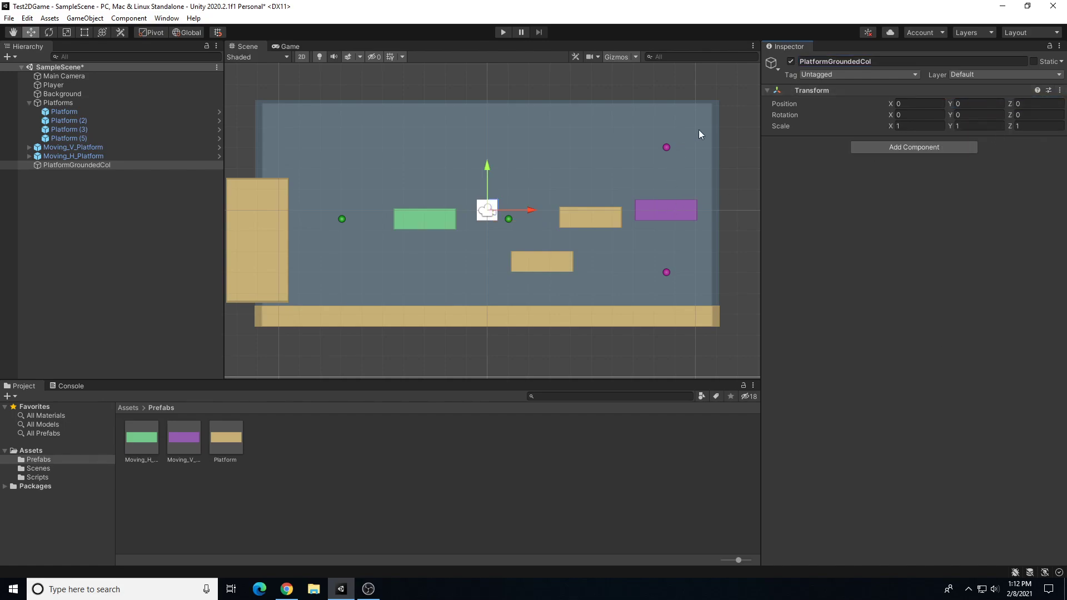
left_click(777, 68)
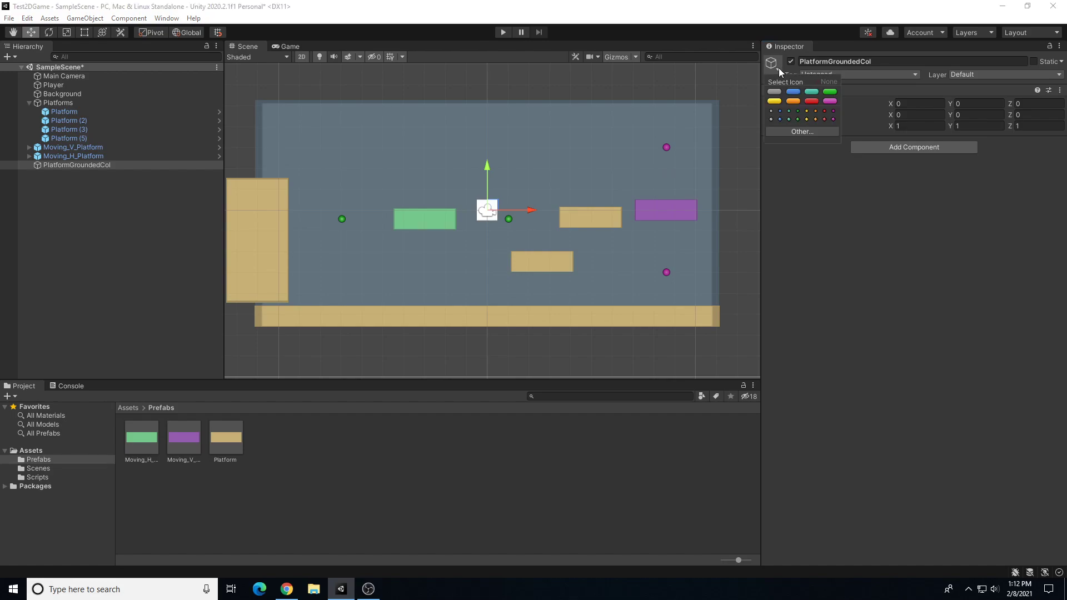
left_click(771, 111)
left_click(824, 161)
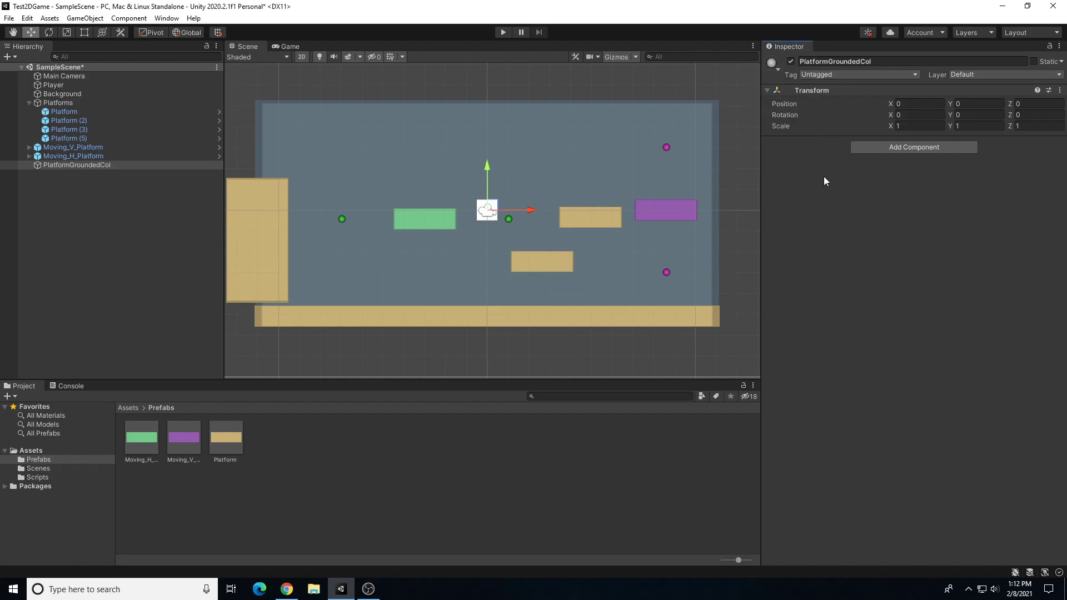
Step: Add a Box Collider 2D to PlatformGroundedCol and set its size to X 2.9 and Y 0.05
left_click(942, 149)
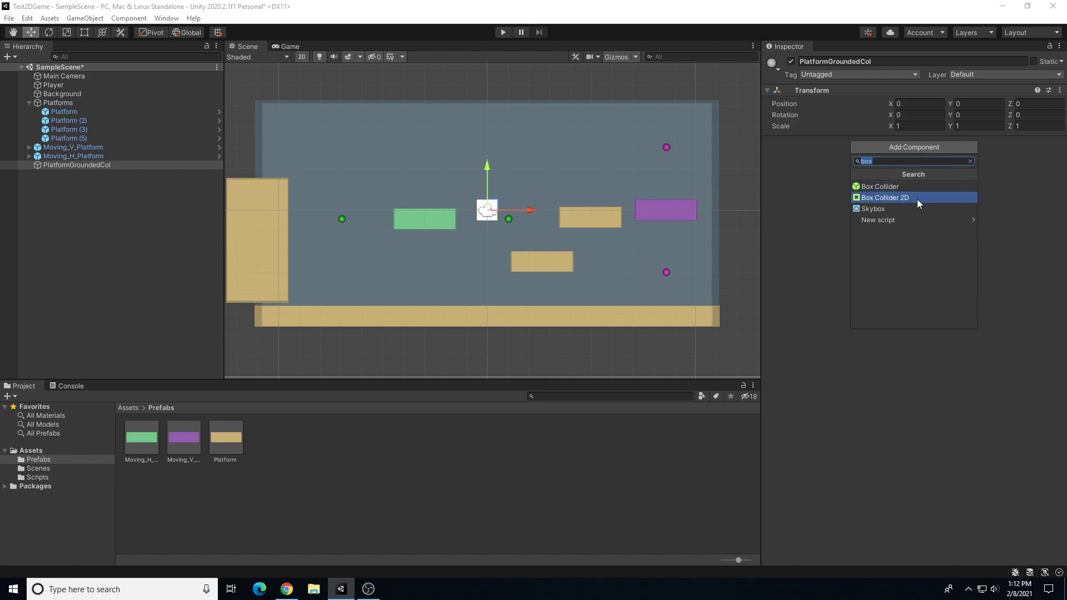
left_click(895, 199)
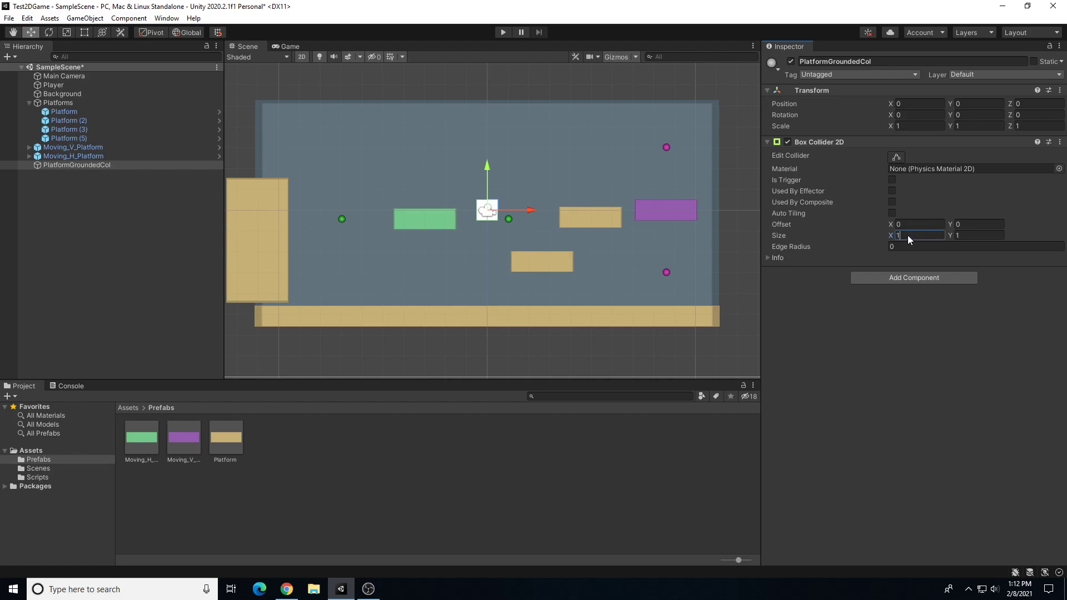
type("3")
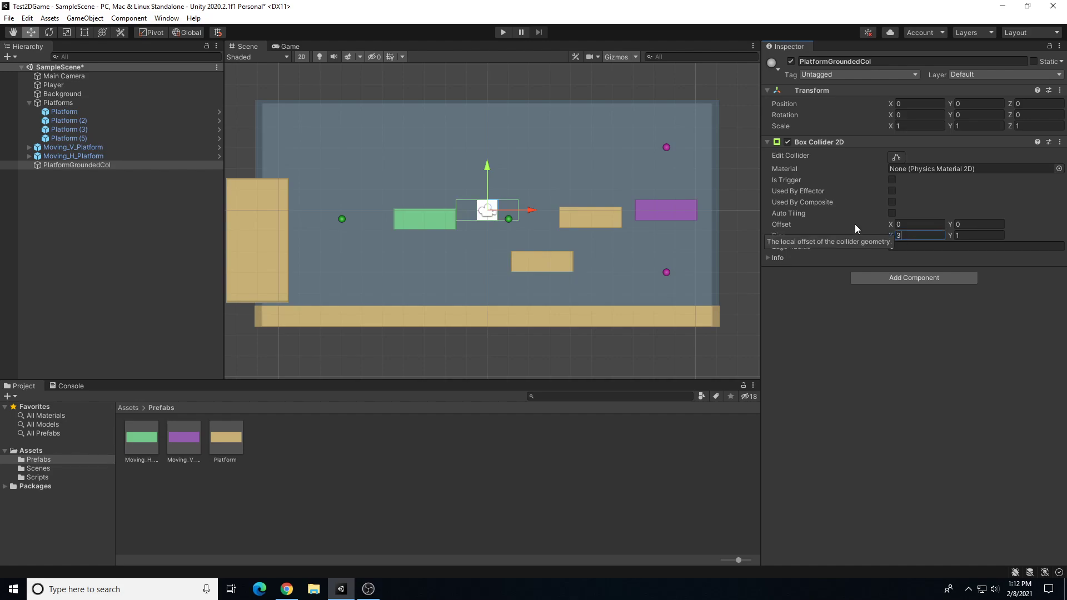
scroll(485, 245, "up", 4)
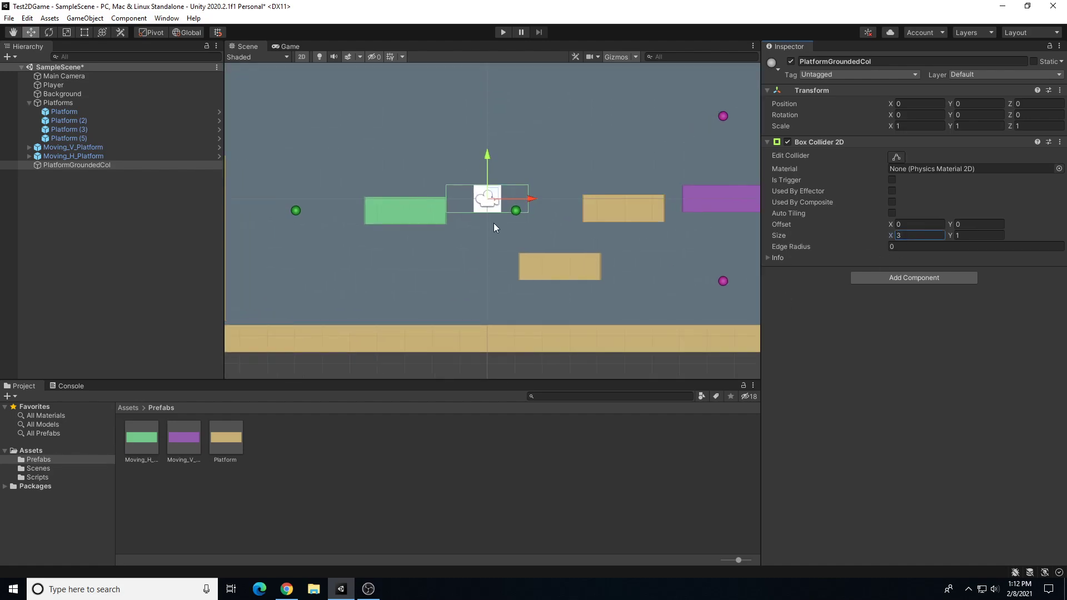
double_click(905, 236)
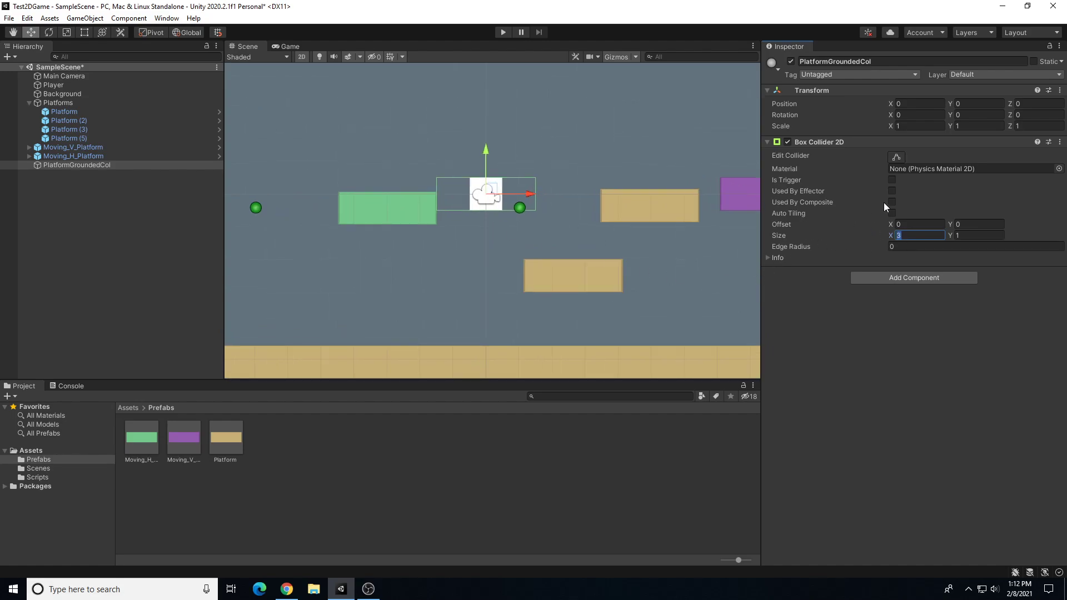
type("2.9")
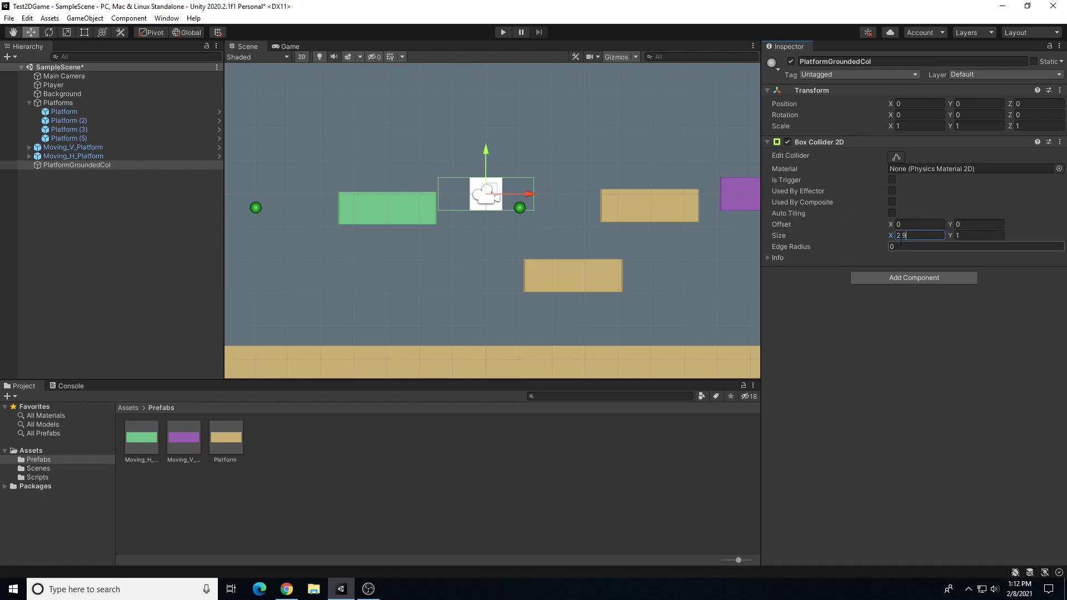
key("Tab")
type("0.05")
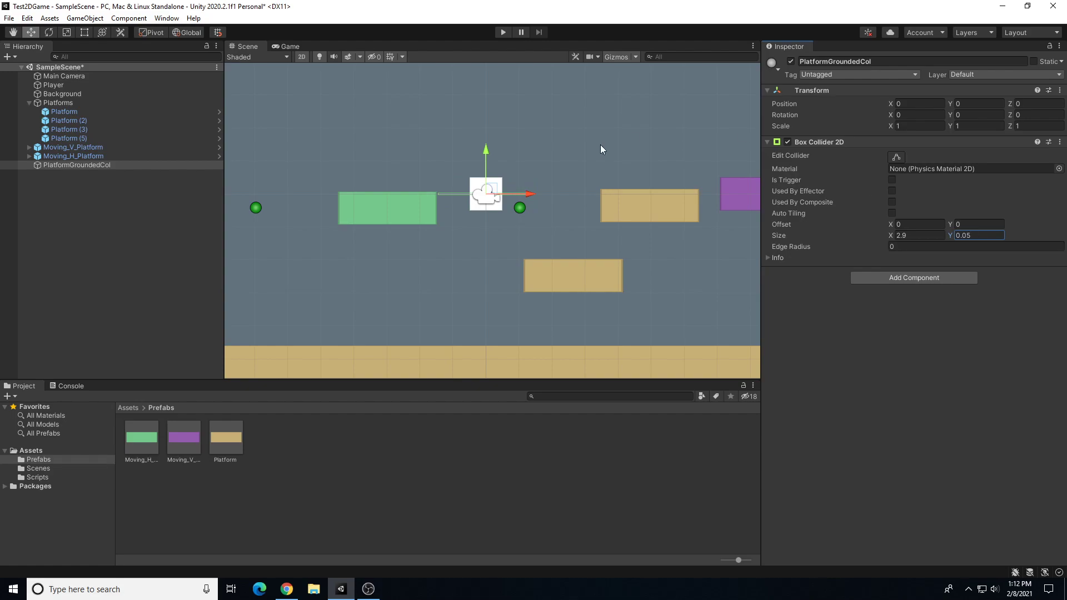
scroll(493, 168, "up", 3)
scroll(467, 186, "up", 4)
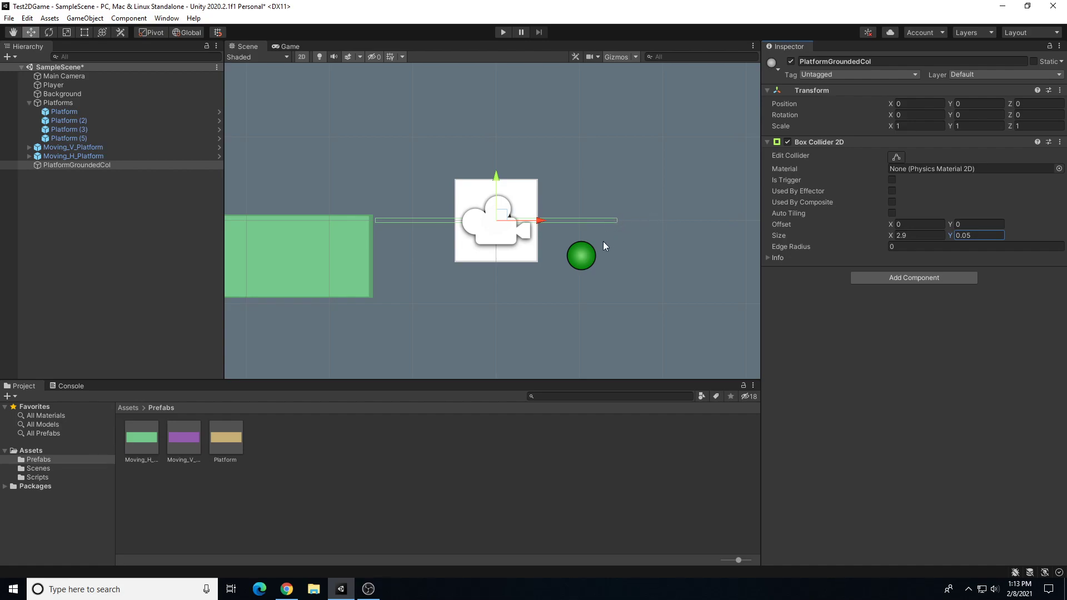
scroll(529, 250, "down", 5)
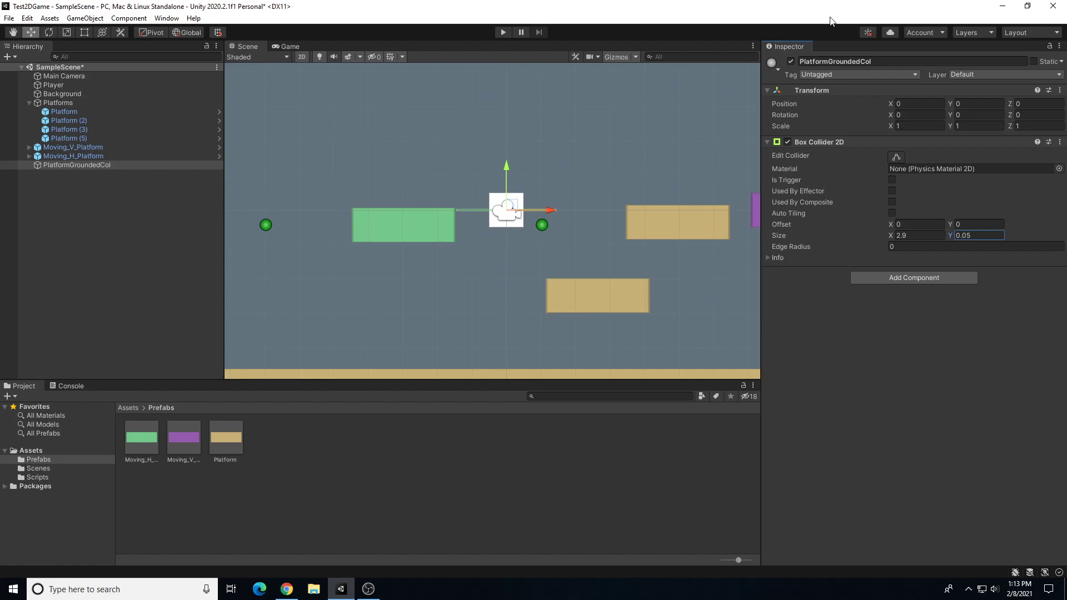
Step: Assign PlatformGroundedCol to the Platforms layer
left_click(838, 314)
left_click(962, 75)
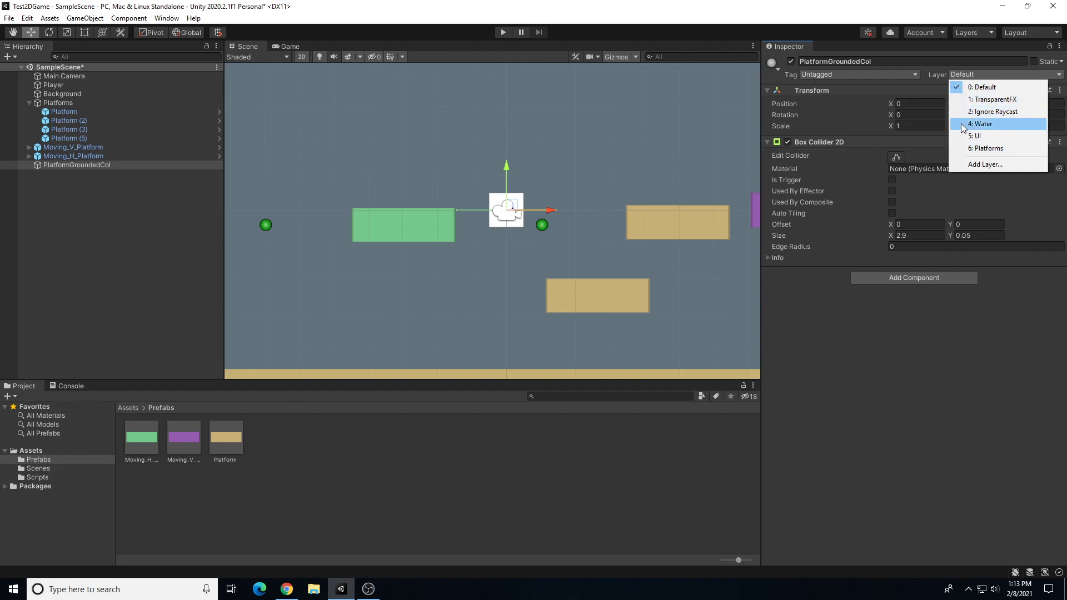
left_click(968, 148)
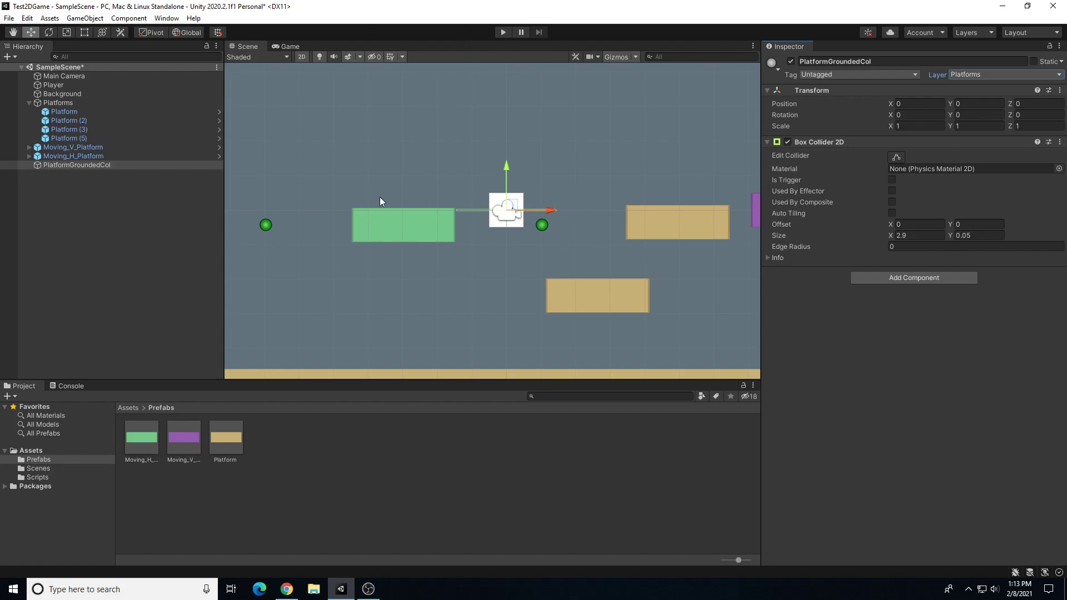
Step: Make PlatformGroundedCol a prefab in the Prefabs folder
left_click(83, 157)
left_click(78, 166)
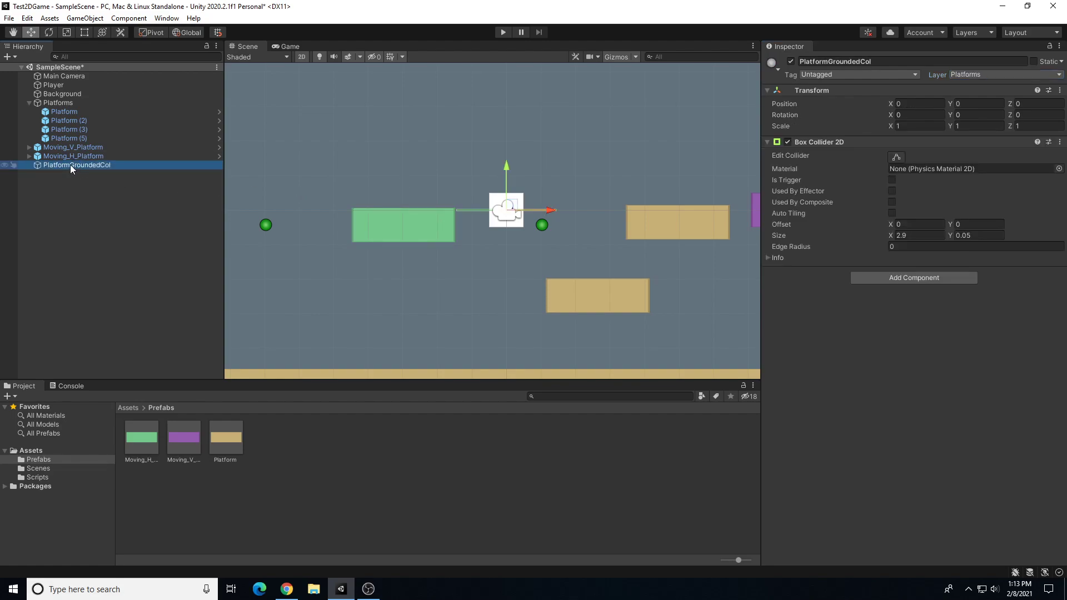
left_click_drag(70, 164, 259, 520)
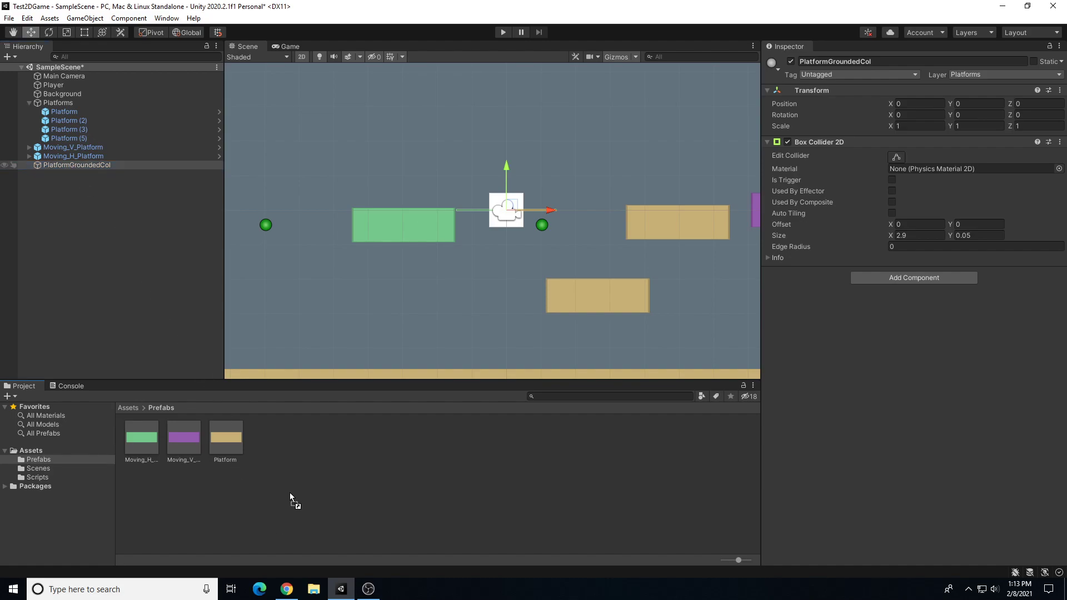
left_click_drag(282, 463, 283, 464)
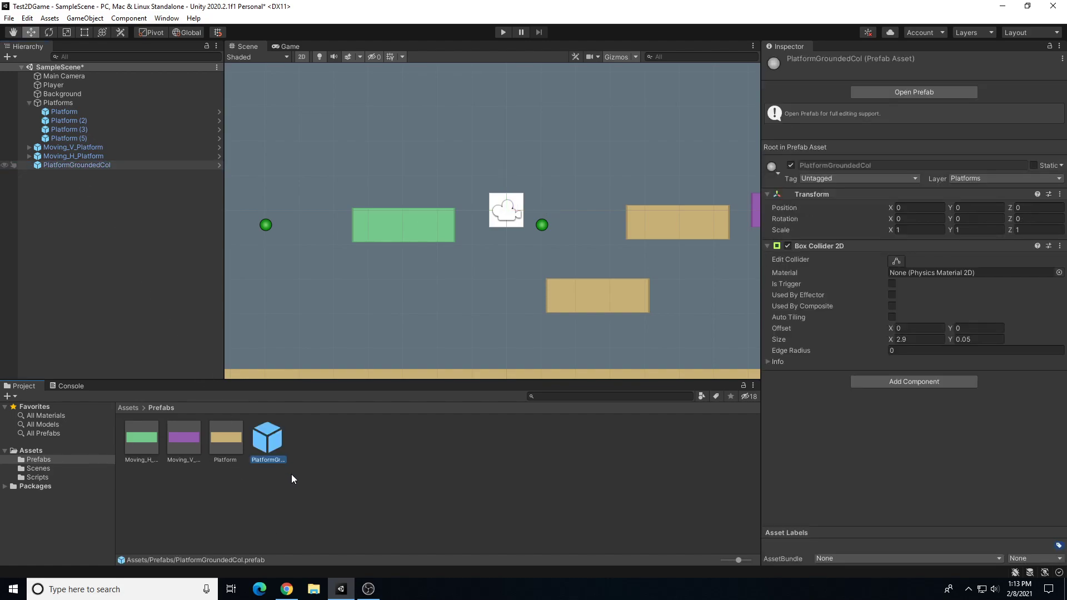
Step: Move the scene's PlatformGroundedCol onto the top edge of the tall Platform (3), at about X -11.03, Y 1.539
left_click(78, 166)
left_click_drag(518, 205, 328, 259)
middle_click_drag(335, 210, 625, 268)
left_click_drag(625, 268, 434, 157)
scroll(439, 176, "up", 1)
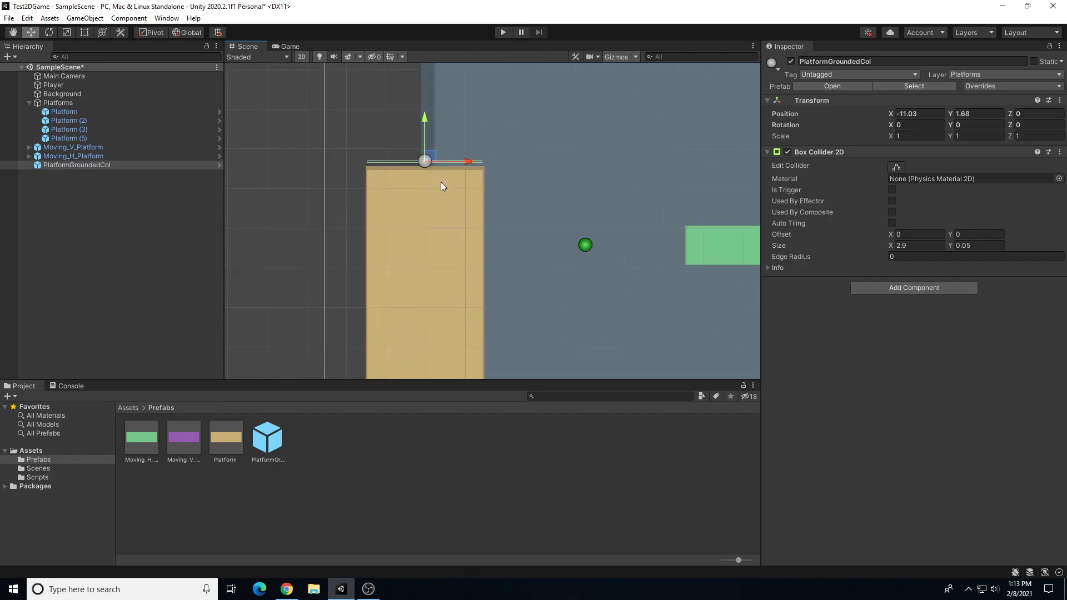
scroll(439, 176, "up", 4)
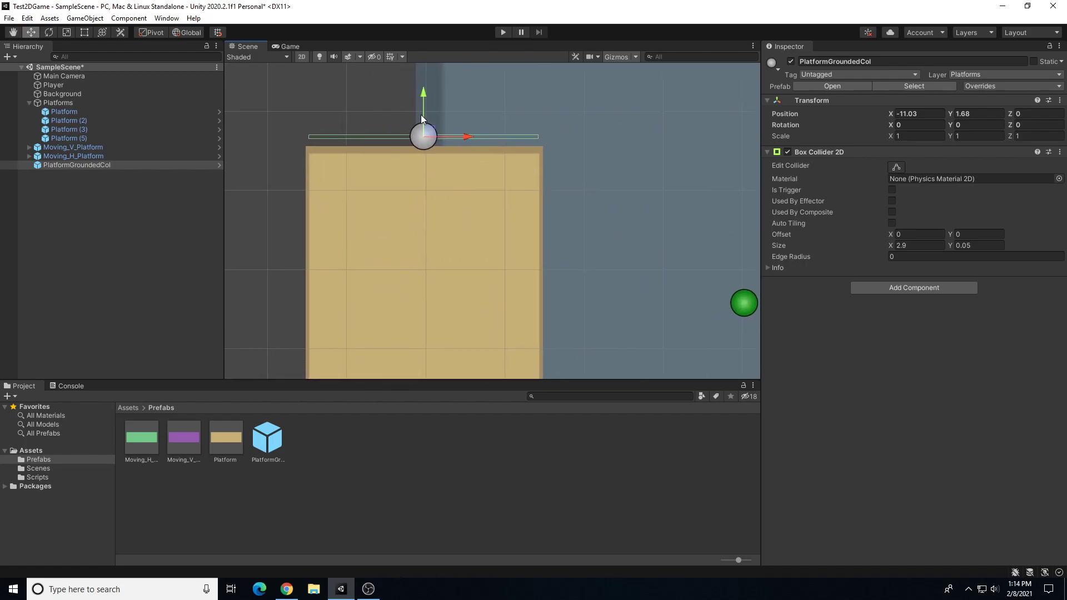
left_click_drag(422, 92, 423, 105)
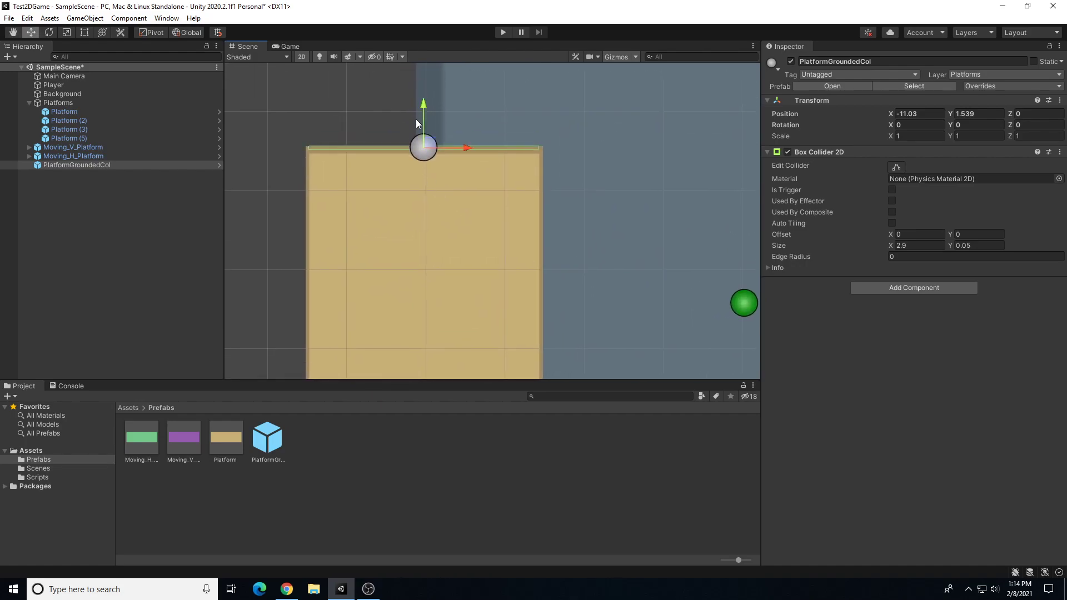
scroll(416, 119, "up", 1)
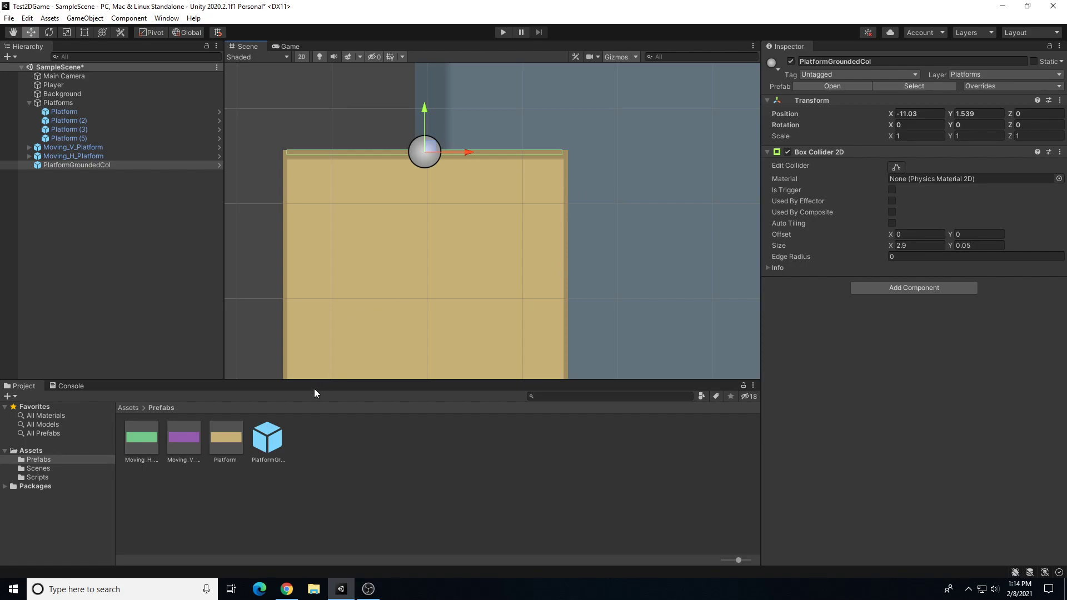
Step: Set the collider's X size to 2.95 in the PlatformGroundedCol prefab and return to the scene
double_click(268, 439)
left_click(918, 235)
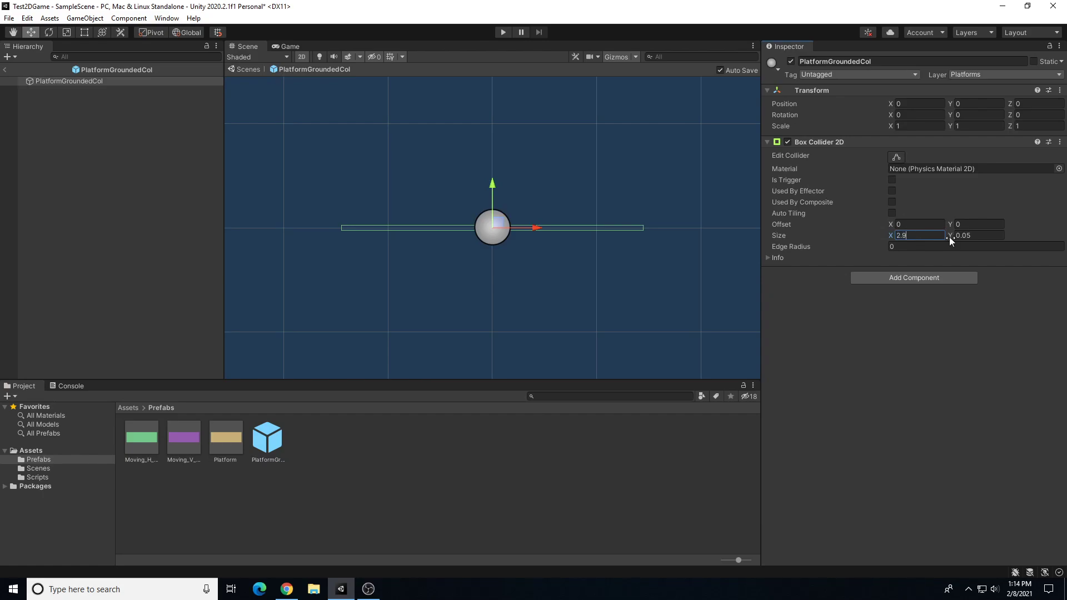
type("5")
left_click(4, 71)
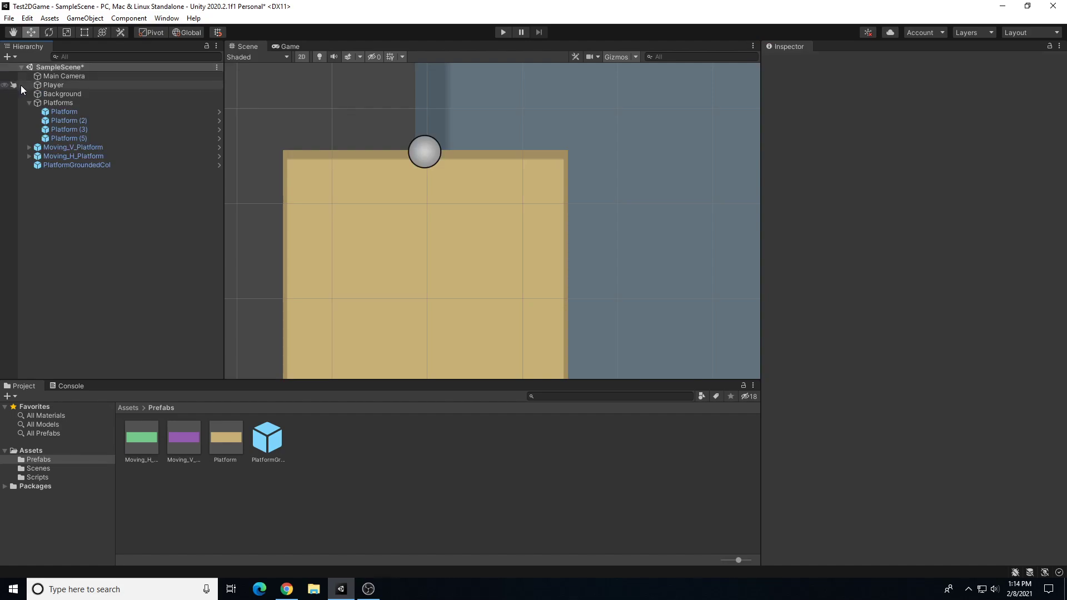
Step: Nudge PlatformGroundedCol to about X -11.024 to center it on the tall platform, and make it a child of Platform (3)
left_click(78, 166)
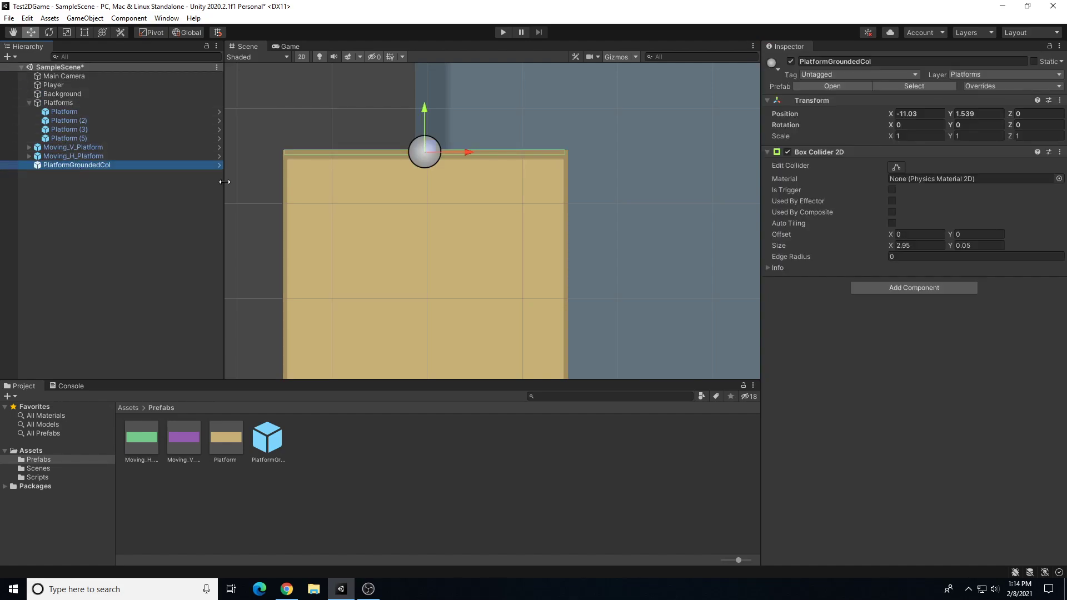
left_click_drag(465, 152, 465, 152)
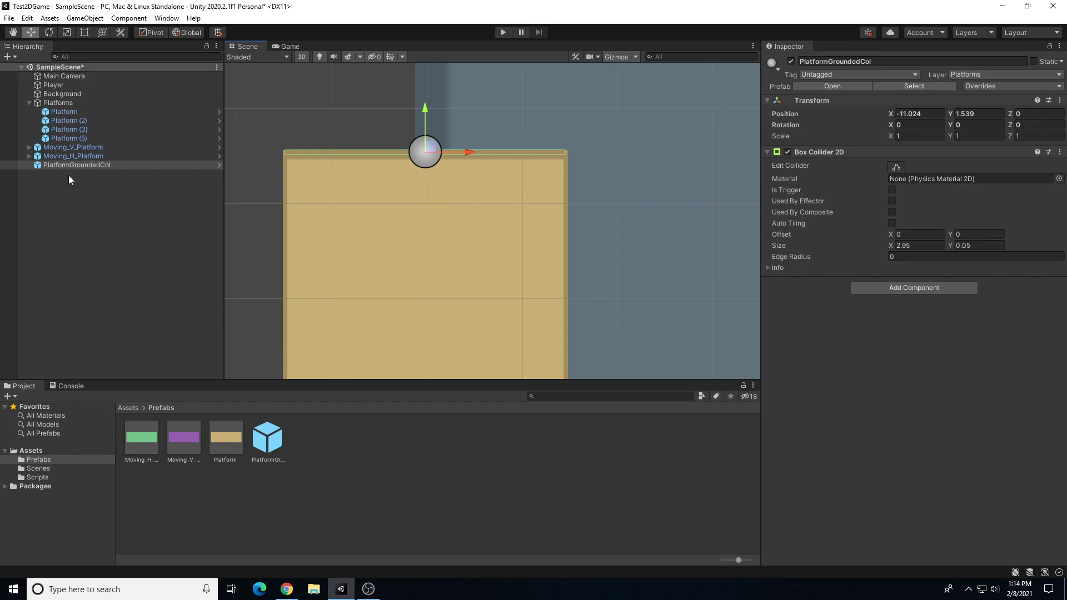
left_click(87, 165)
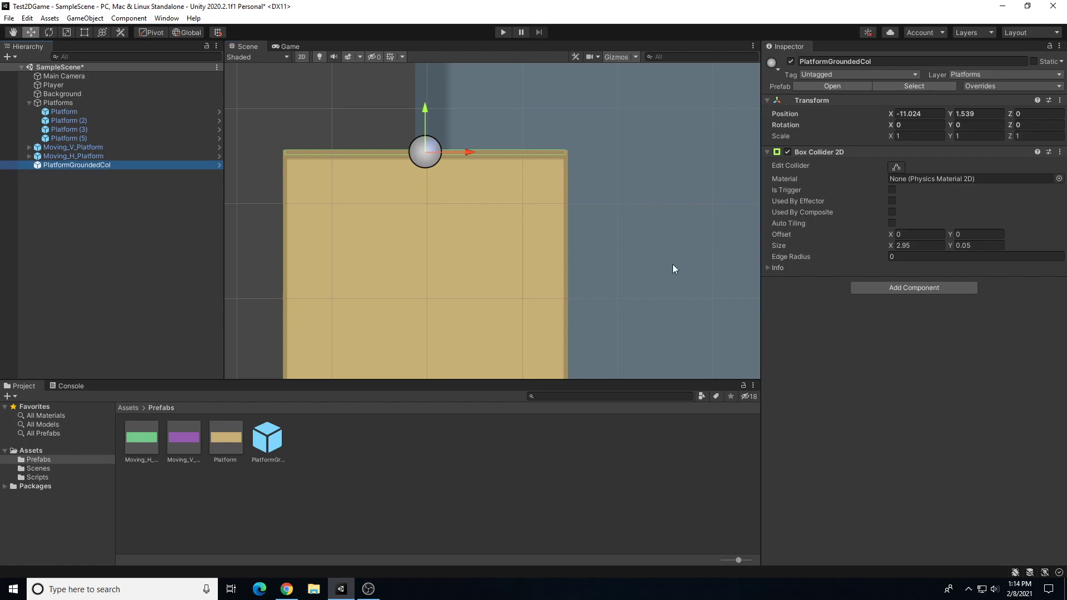
left_click(87, 132)
left_click(395, 228)
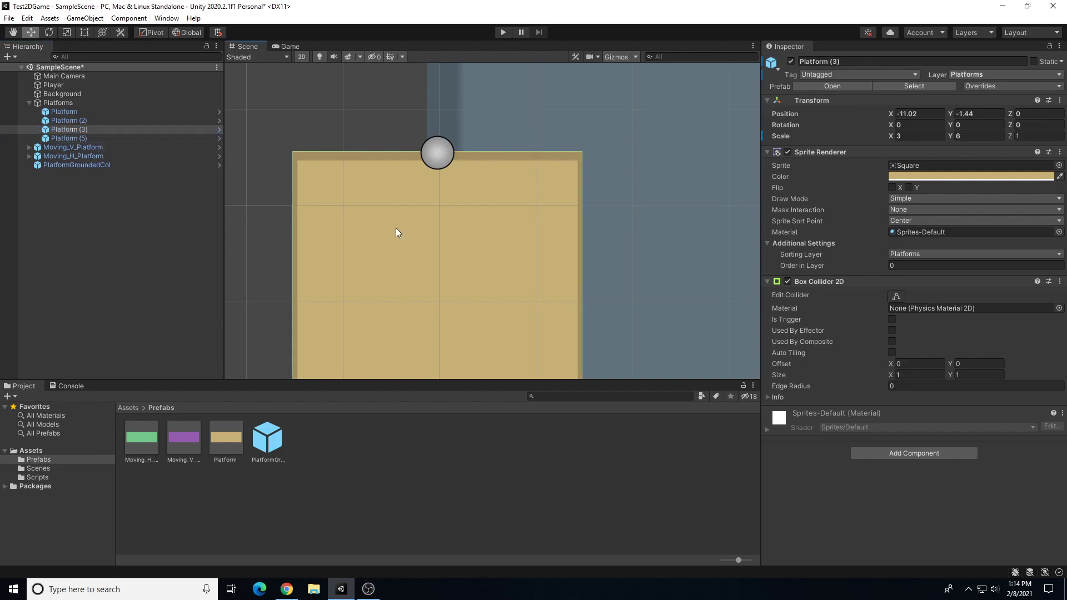
left_click(62, 164)
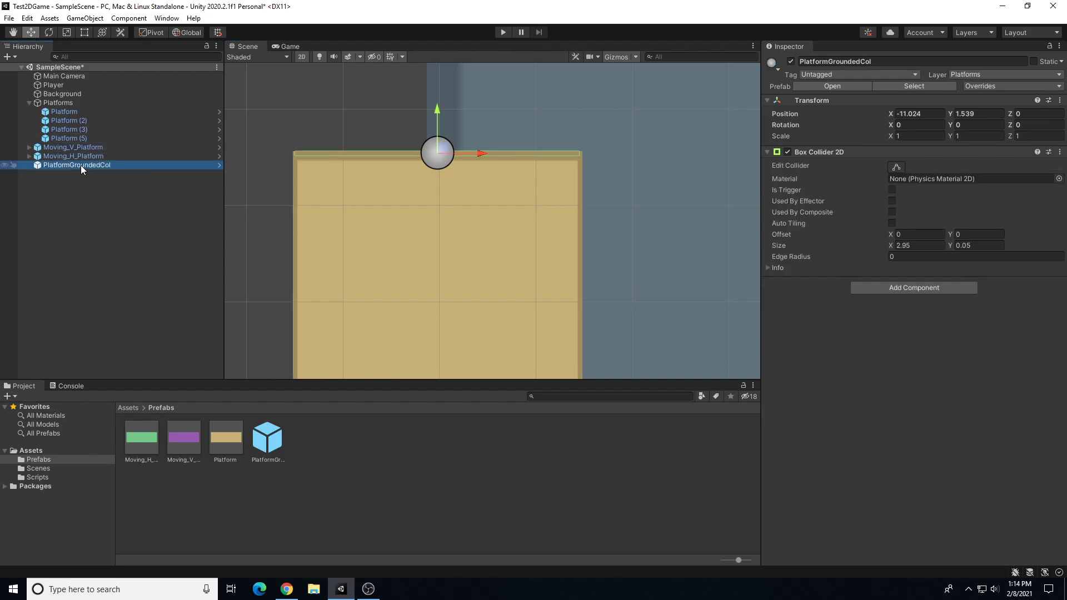
left_click_drag(79, 157, 77, 129)
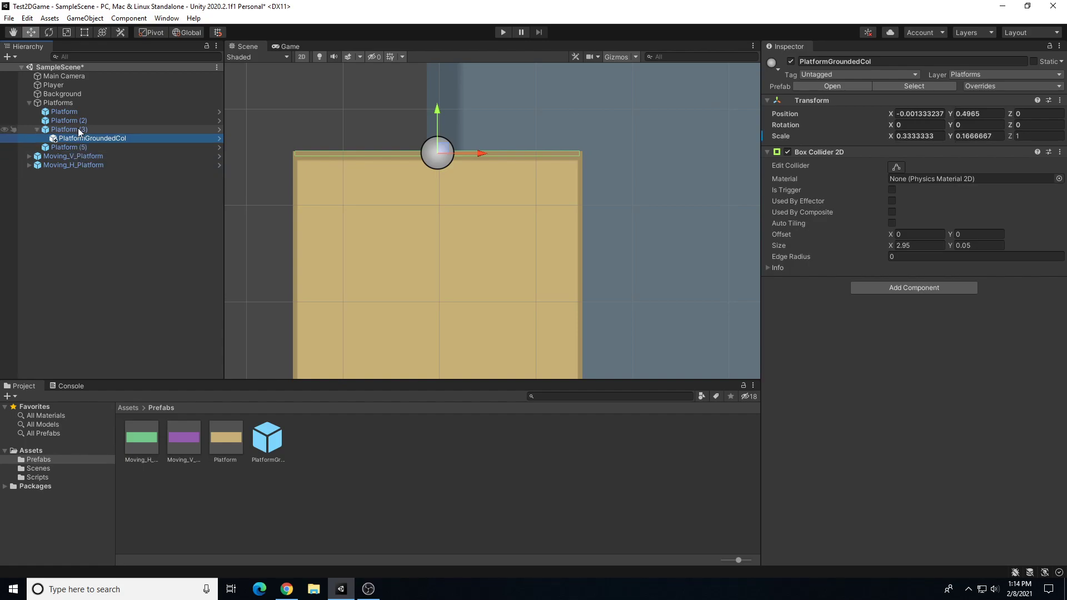
Step: Move Platform (3) with its child collider left to about X -11.72
left_click(77, 129)
scroll(383, 250, "down", 3)
scroll(401, 275, "down", 1)
left_click_drag(458, 343, 425, 311)
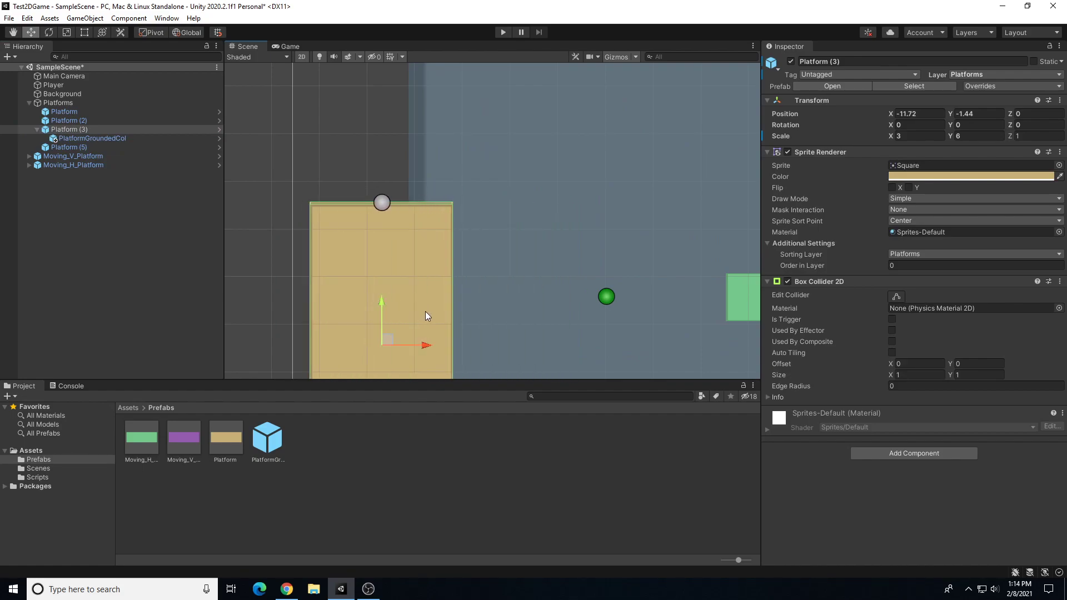
Step: Undo the last move of Platform (3) and change its layer to Default, applying the change to its child object as well
key("ctrl+z")
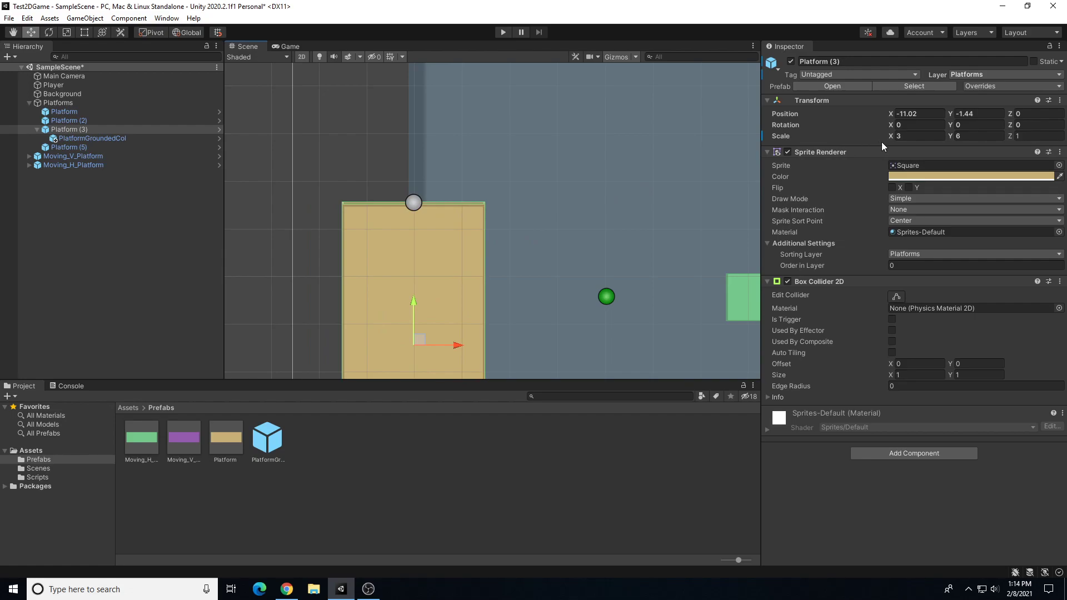
left_click(77, 138)
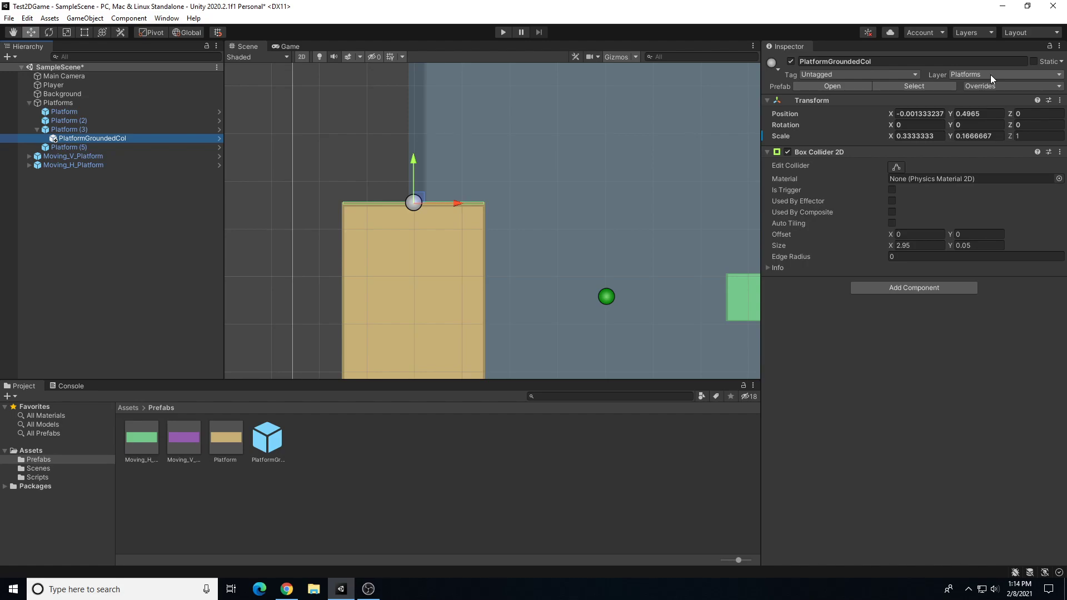
left_click(95, 128)
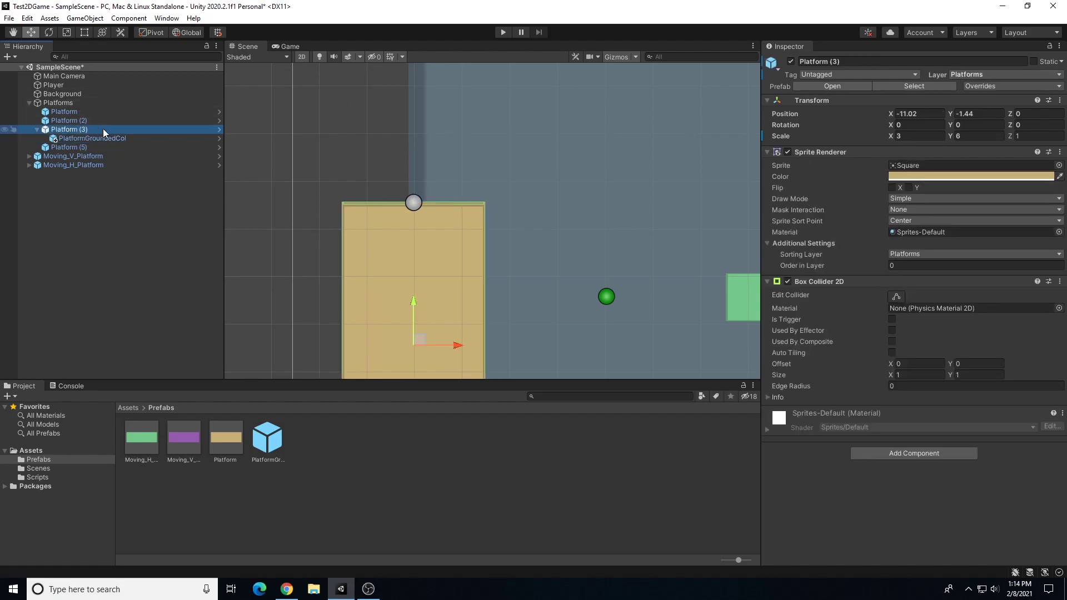
left_click(976, 73)
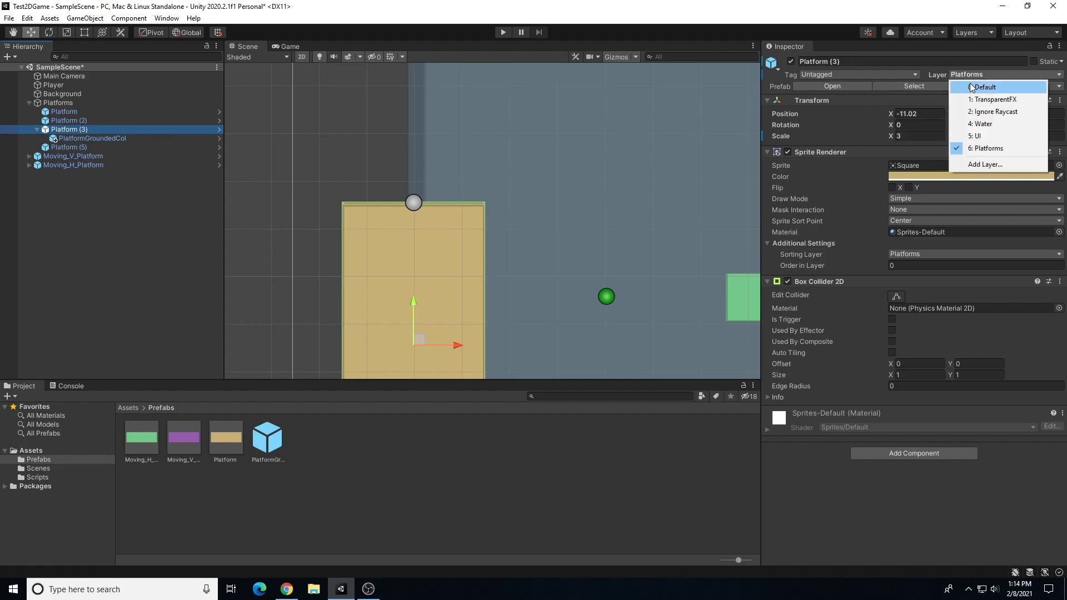
left_click(970, 87)
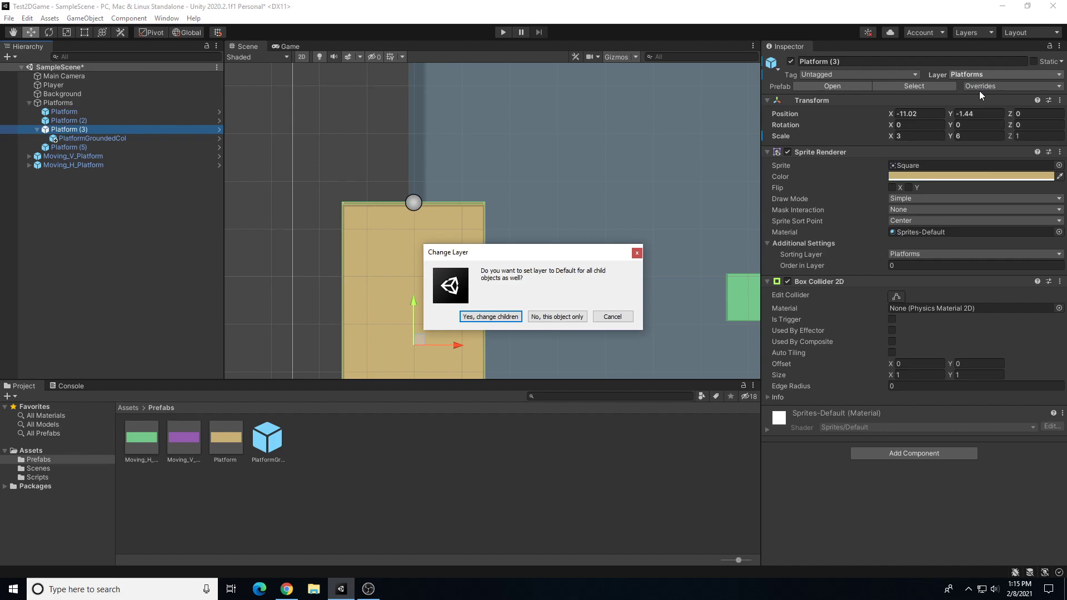
left_click(491, 317)
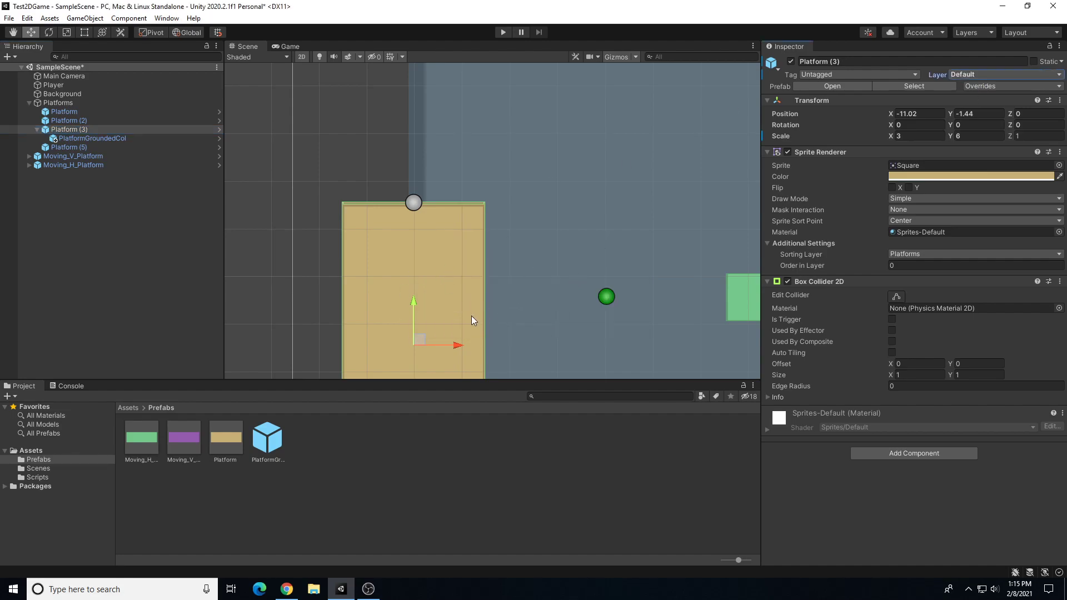
Step: Run the game and test jumping while the player is pushed against the side of the tall platform
left_click(505, 31)
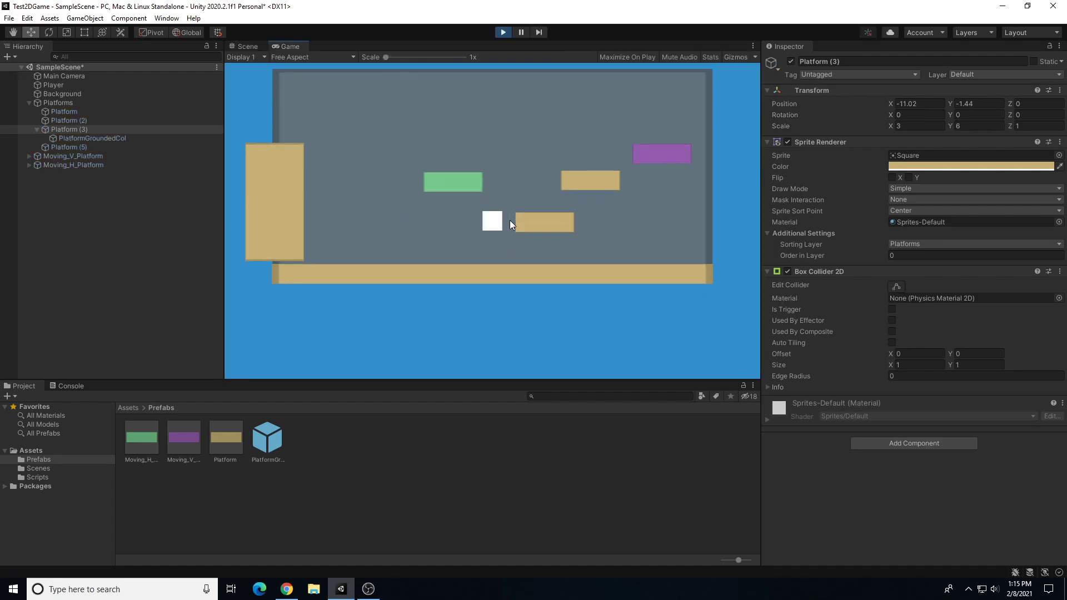
key("Left")
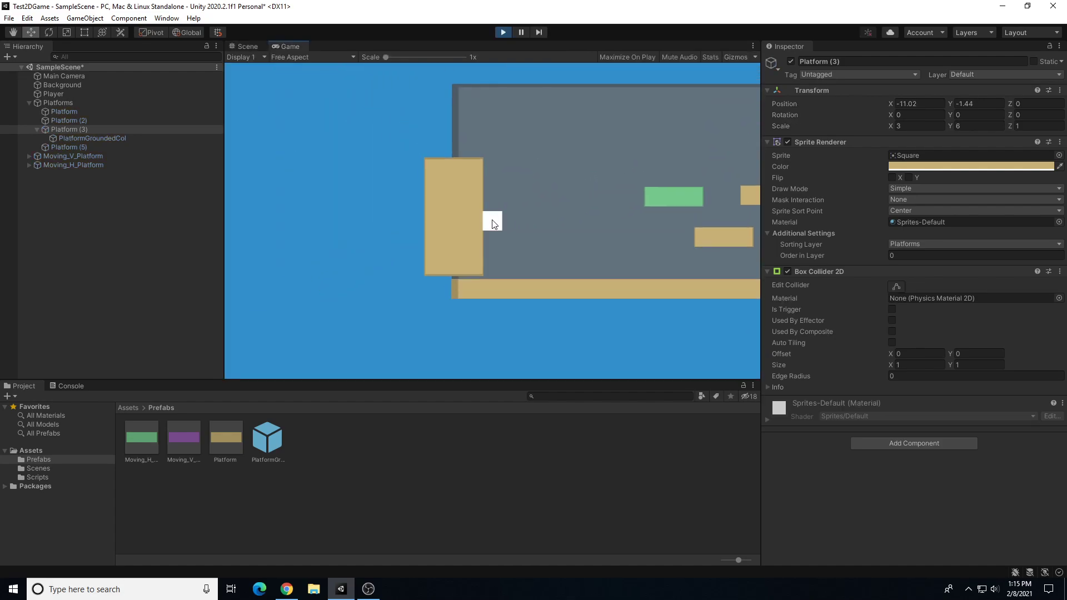
key("space")
key("space")
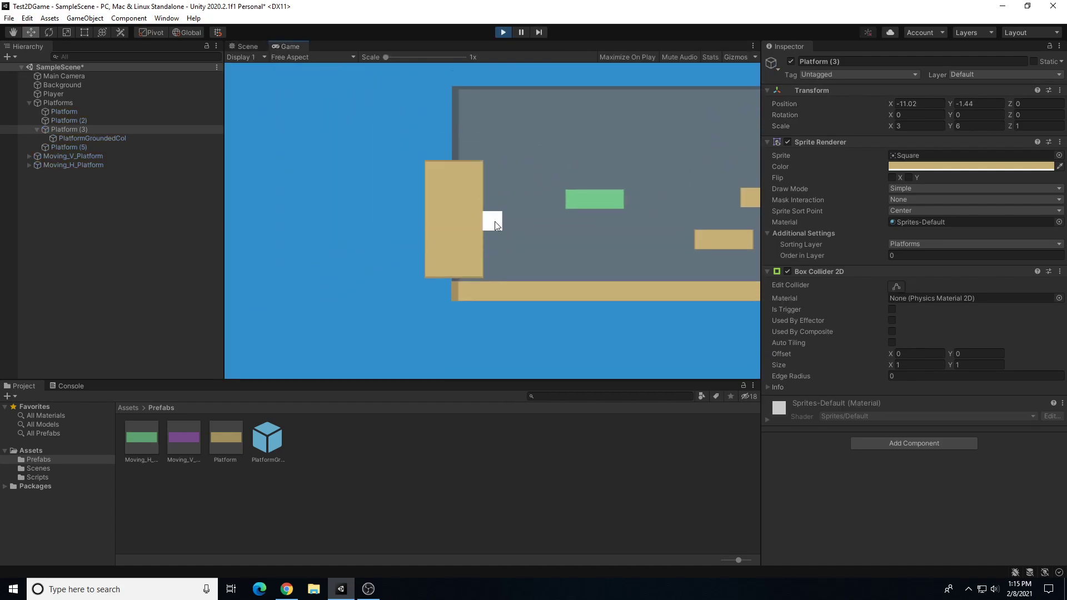
key("space")
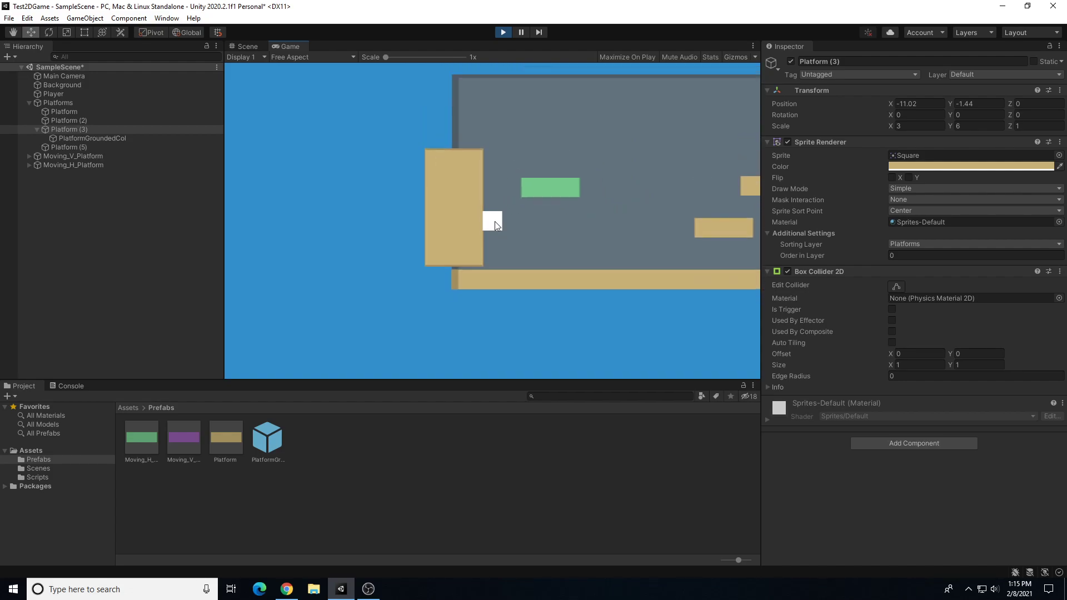
key("Right")
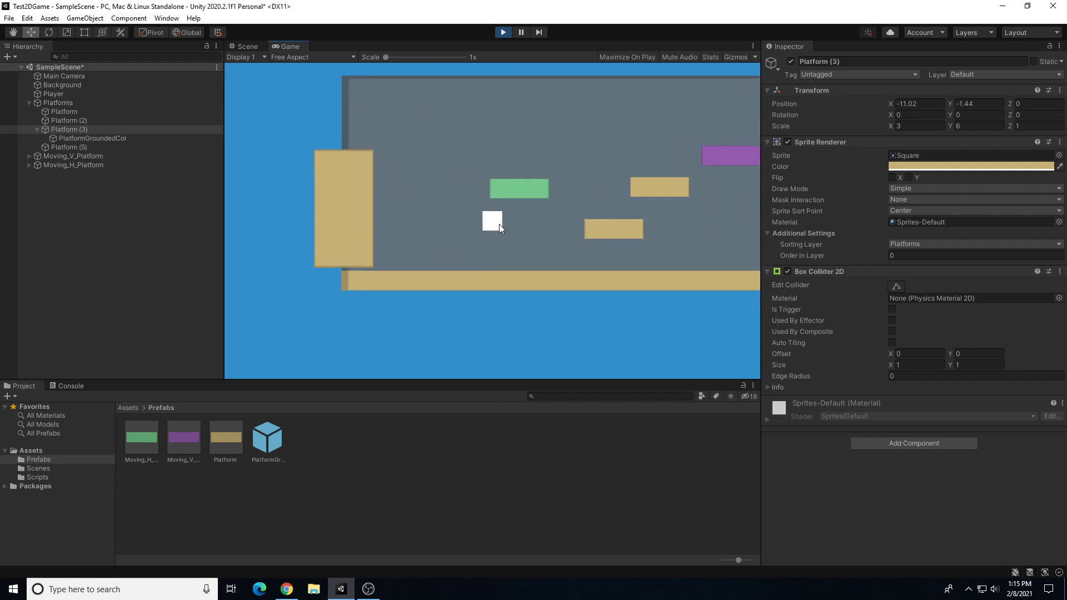
Step: Move the player over the other platforms onto the tall platform's top, drop back to the ground, and end the play test
key("Left")
key("space")
key("Right")
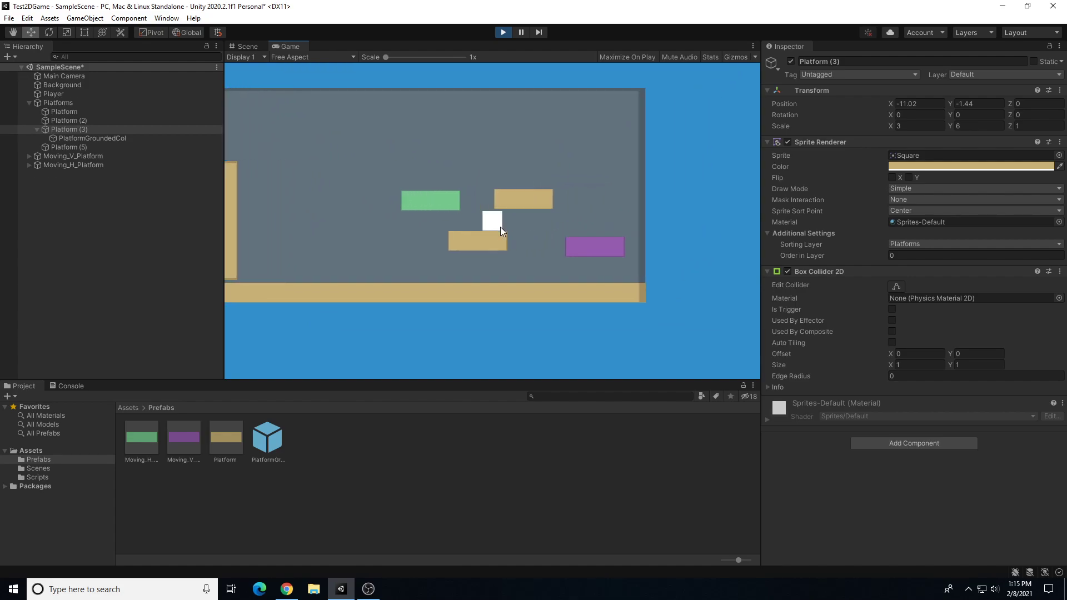
key("Left")
key("space")
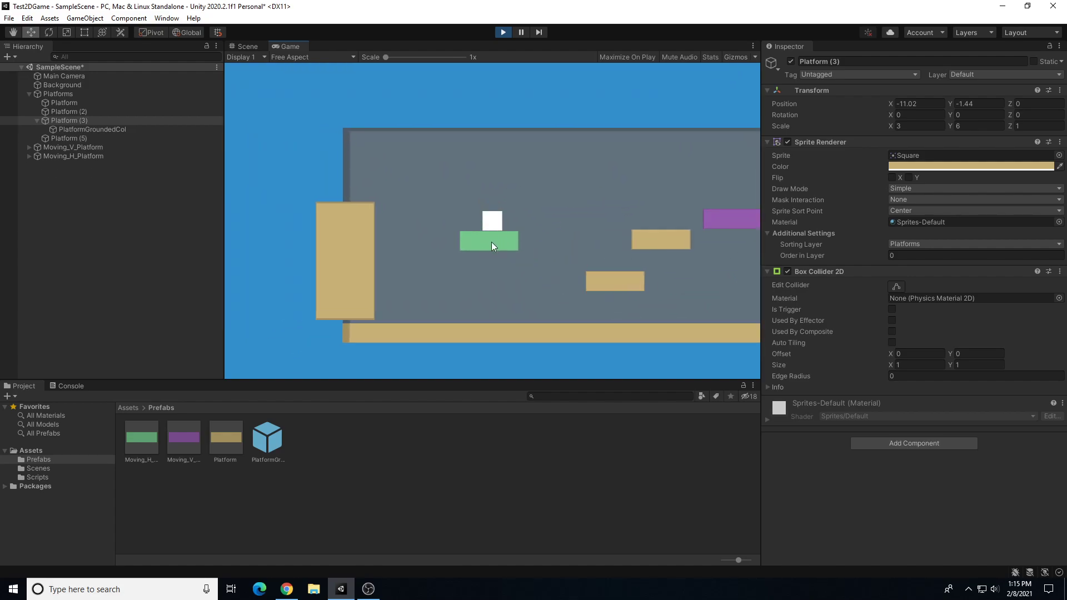
key("space")
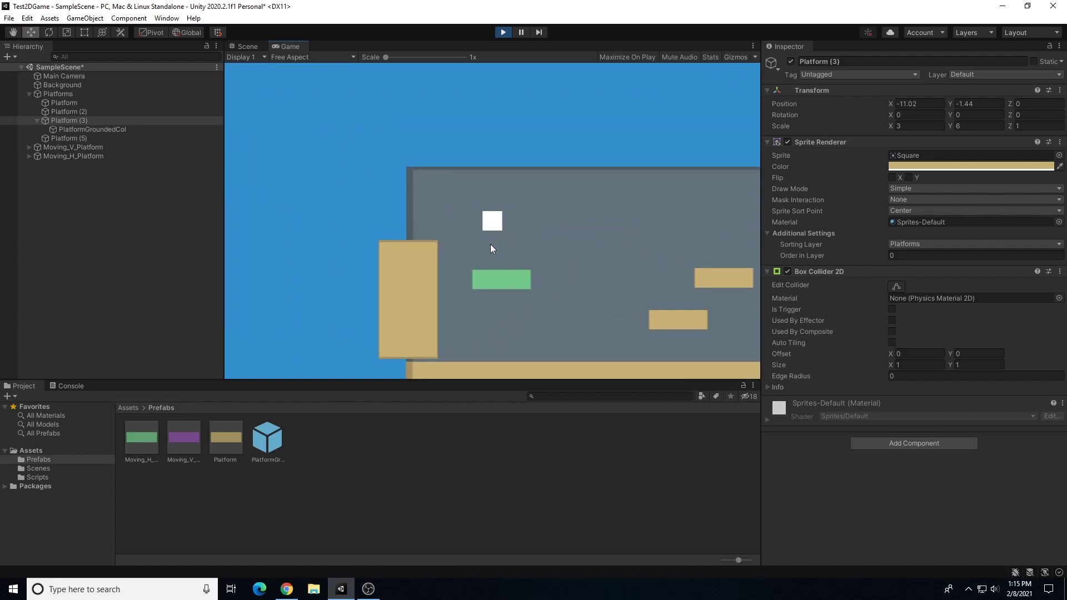
key("Left")
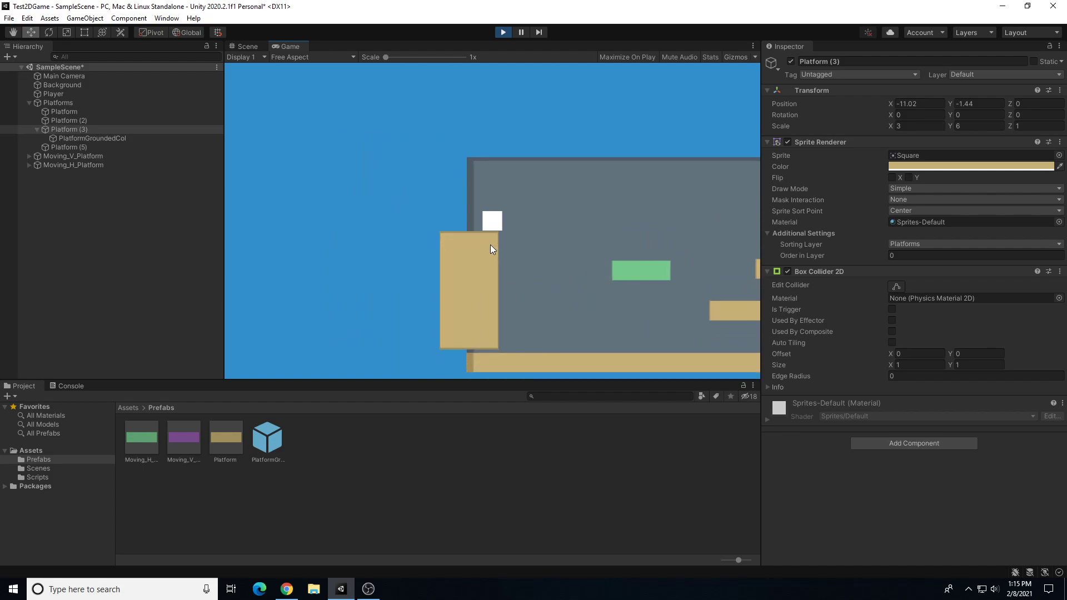
key("Right")
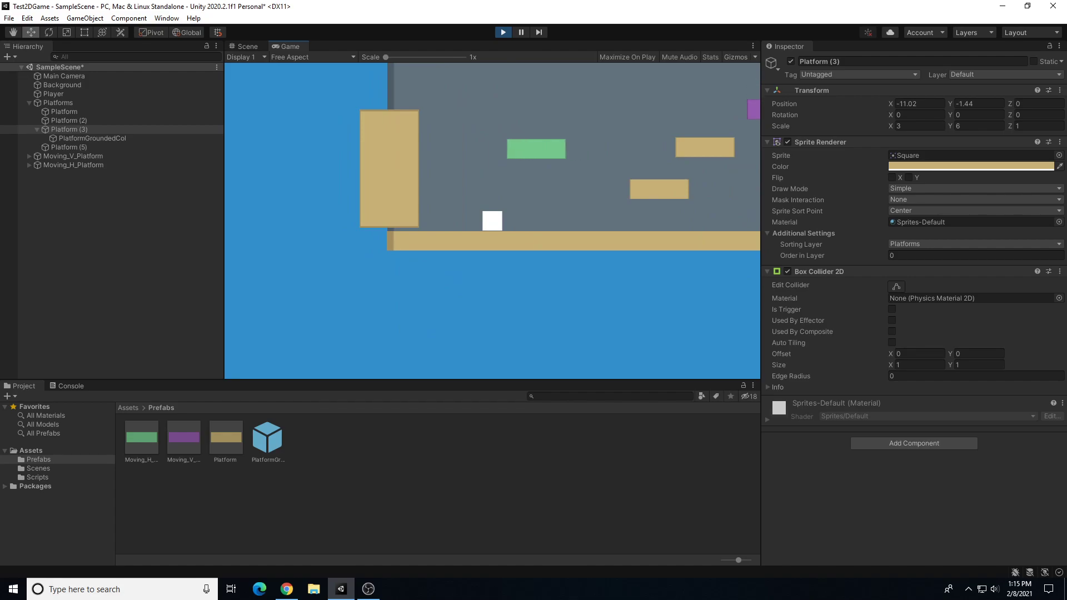
left_click(496, 34)
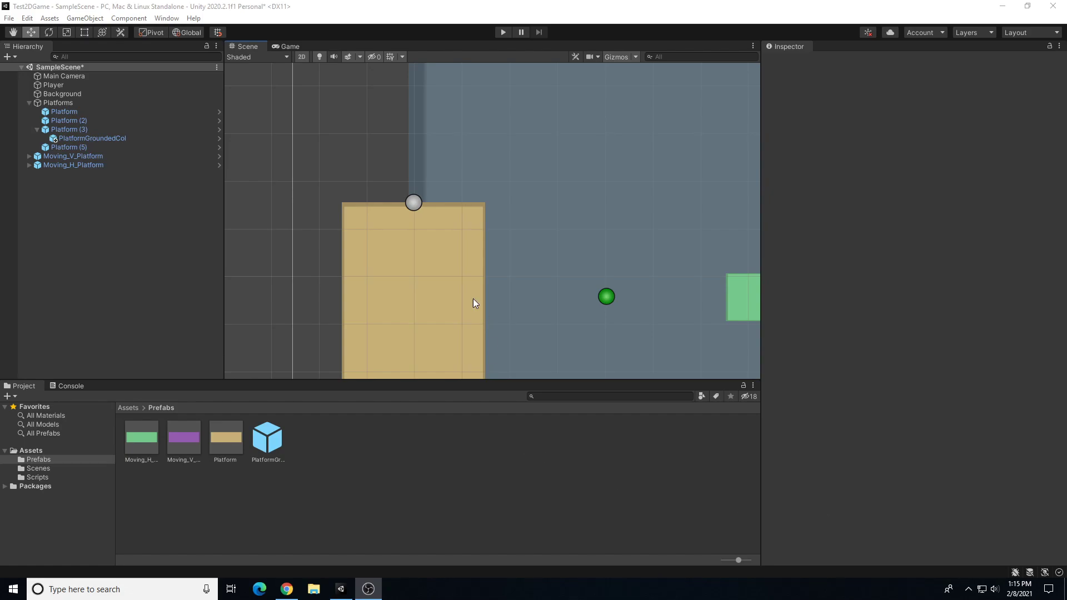
Step: Set the layer of the PlatformGroundedCol under Platform (3) back to Platforms
left_click(131, 138)
left_click(105, 129)
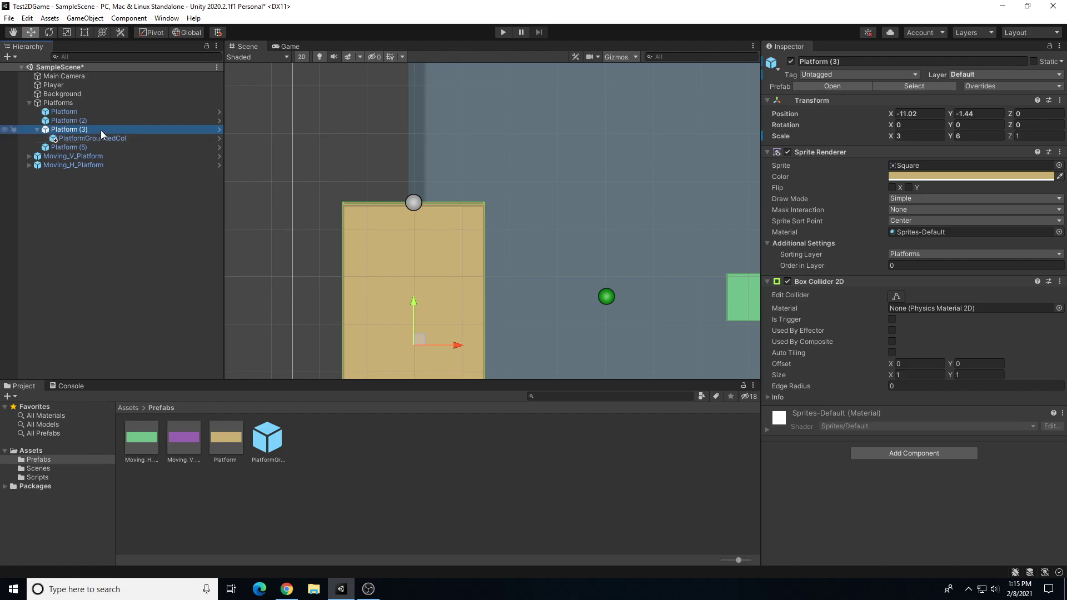
left_click(80, 137)
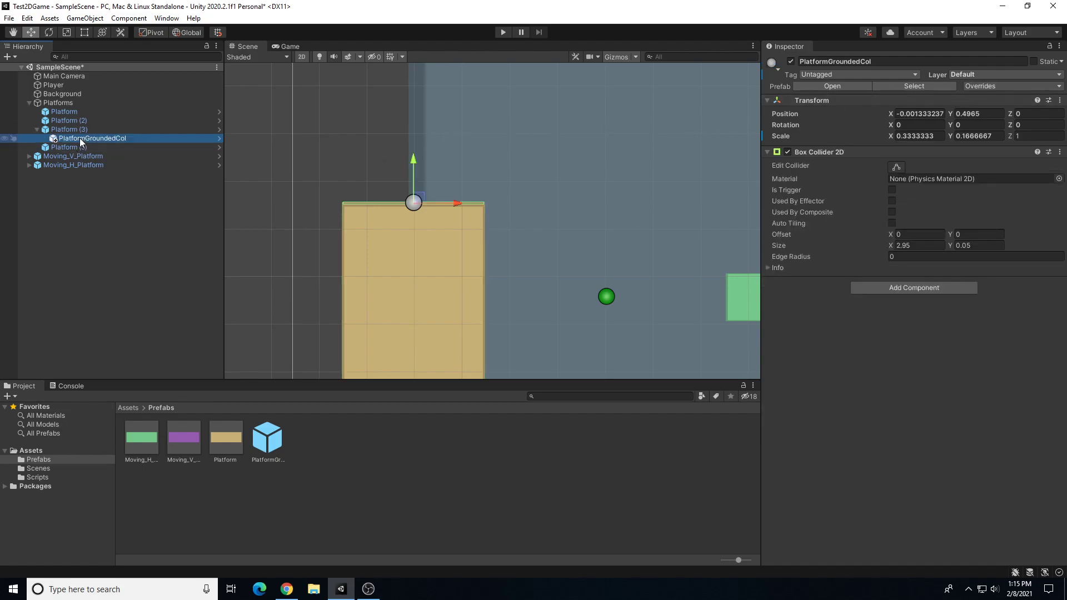
left_click(975, 75)
left_click(985, 148)
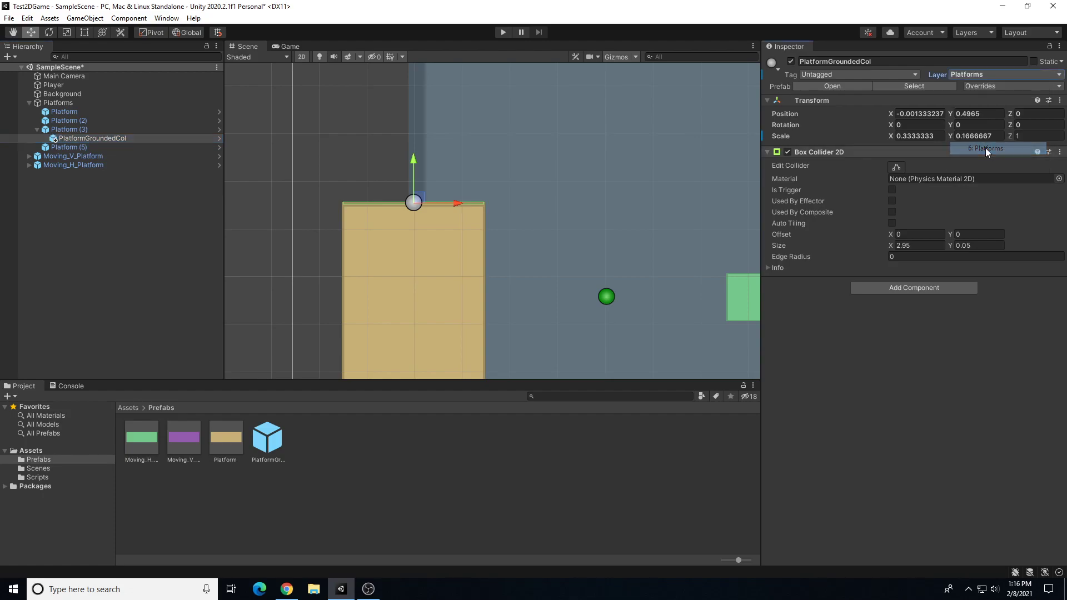
Step: Check the layer assigned in the PlatformGroundedCol prefab, on Platform (3), and on its child collider
double_click(268, 438)
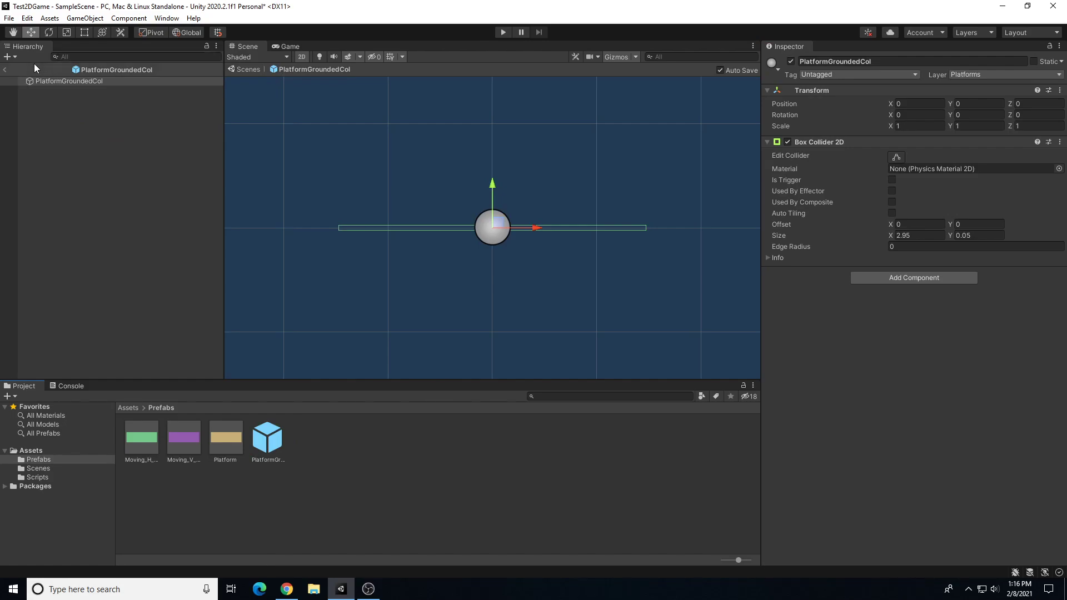
left_click(6, 70)
left_click(88, 138)
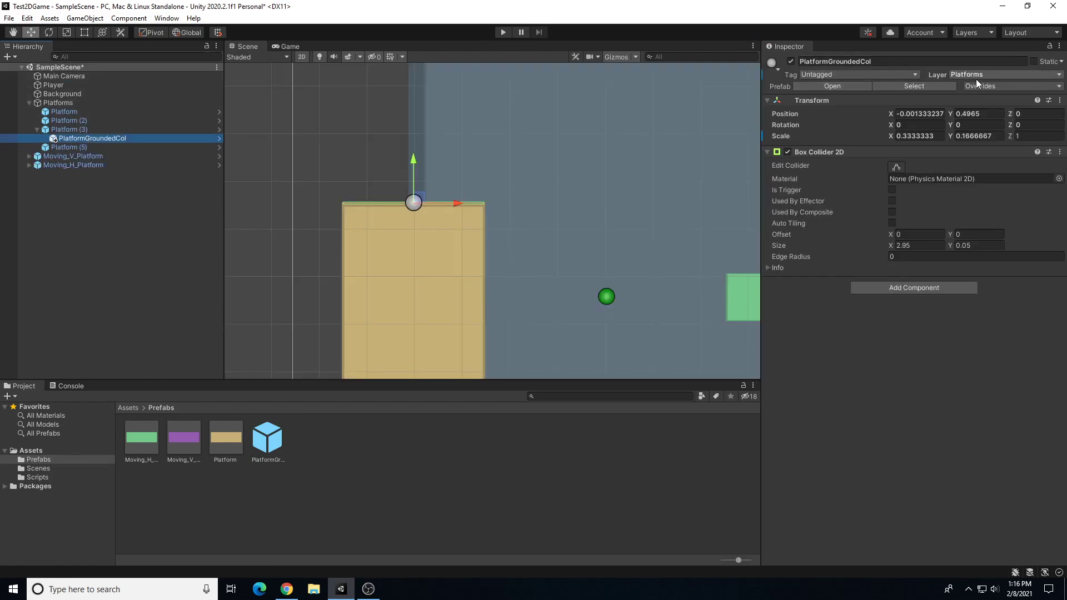
left_click(106, 128)
left_click(985, 74)
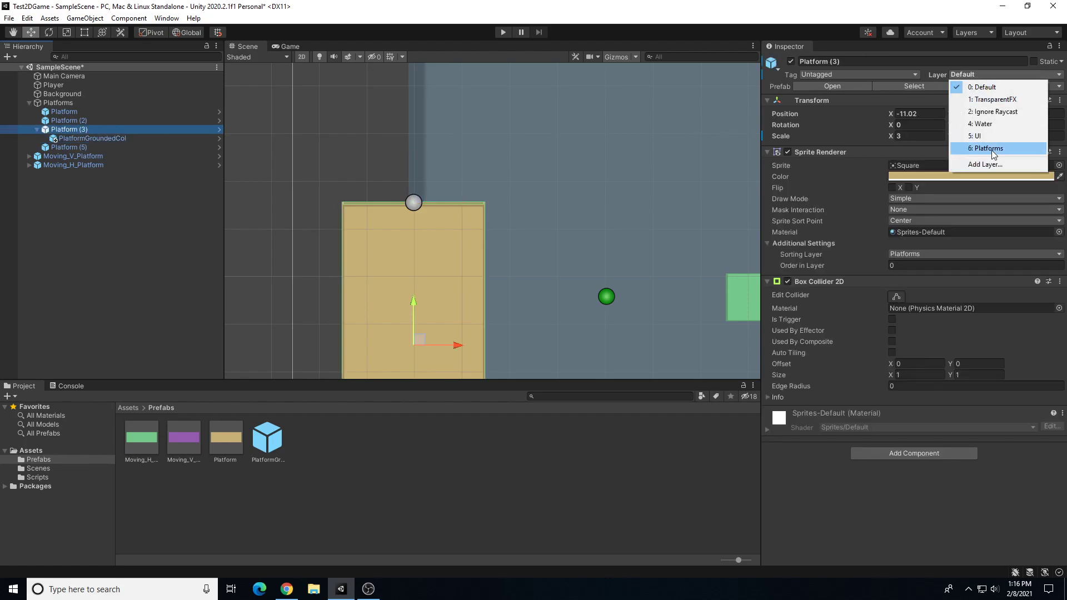
left_click(932, 75)
left_click(92, 138)
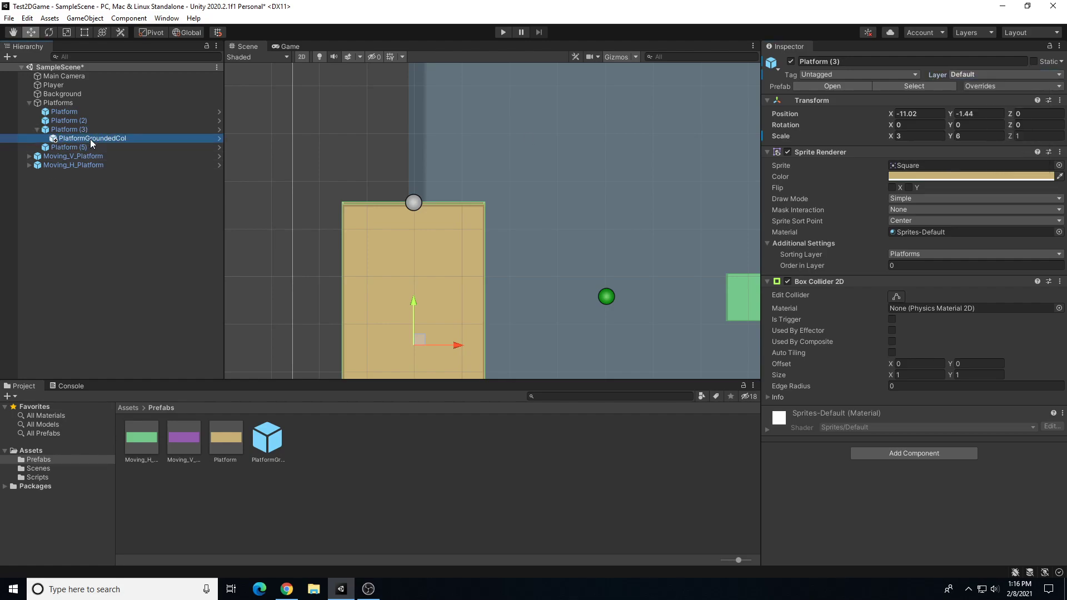
left_click(982, 73)
Step: Play-test jumping on top of the tall platform and against its side, and stop the game
left_click(502, 29)
left_click(503, 32)
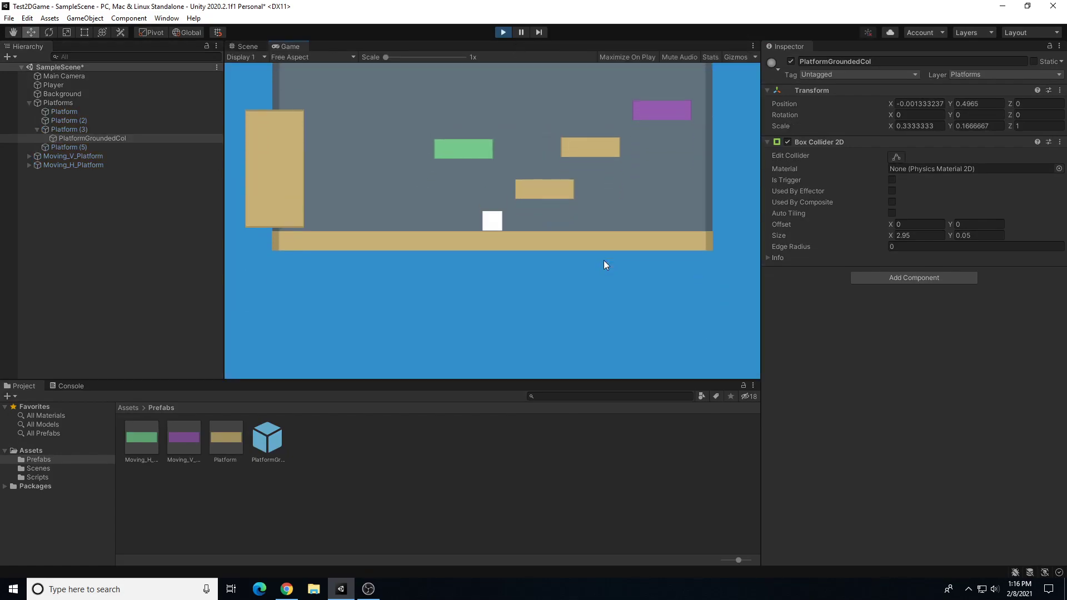
key("space")
key("a")
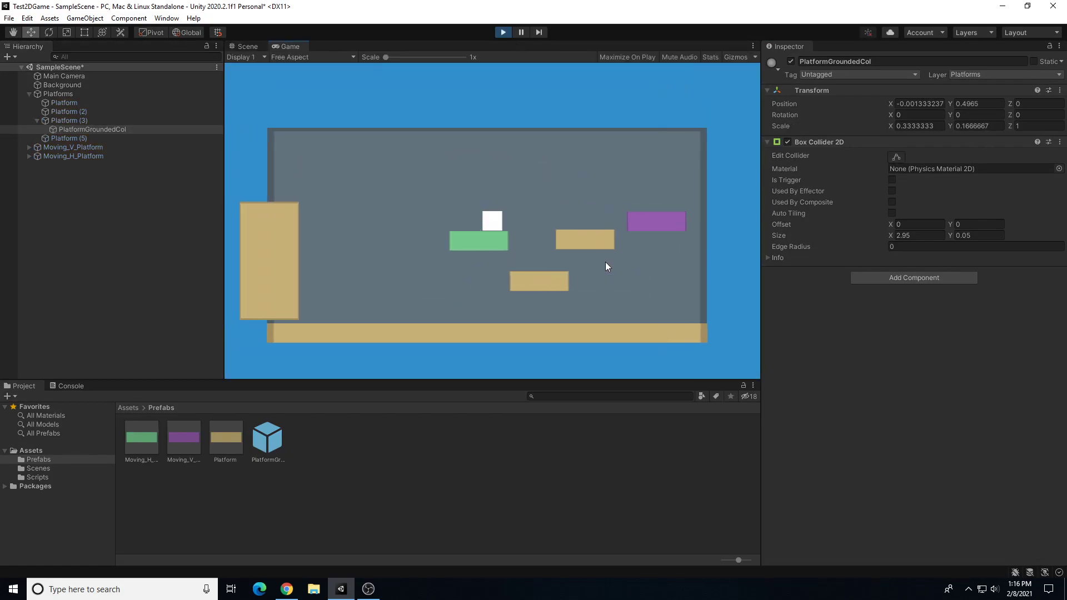
key("space")
key("a")
key("space")
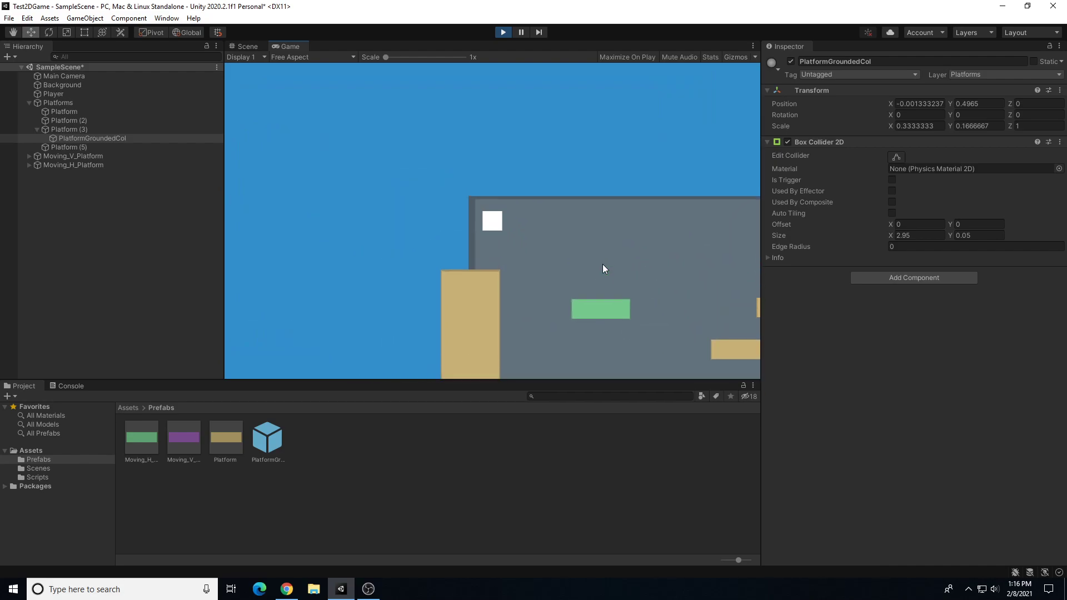
key("space")
key("space")
key("d")
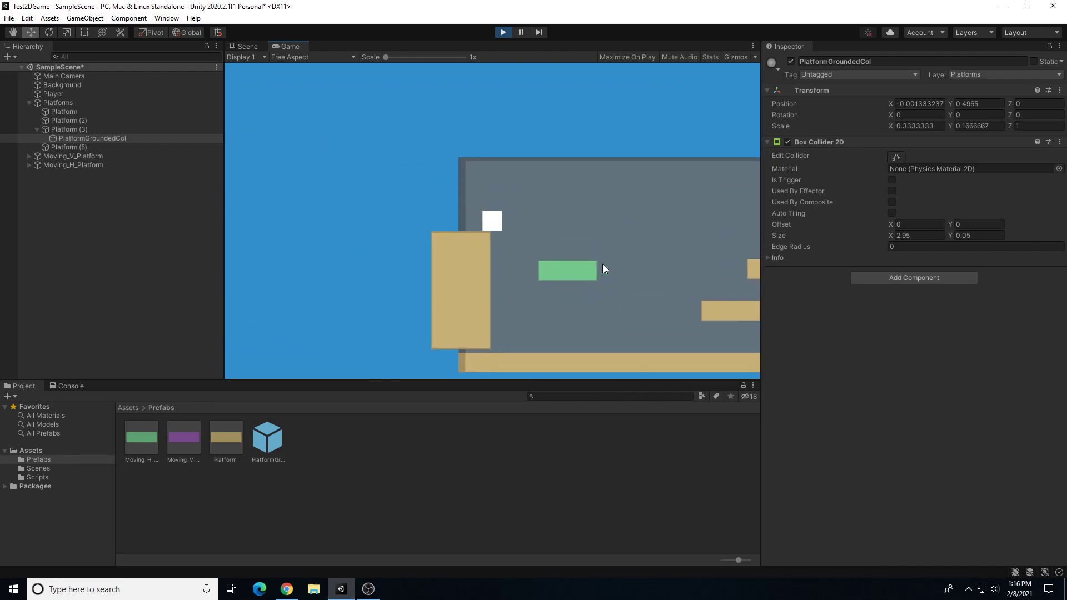
key("a")
key("space")
key("space")
left_click(503, 32)
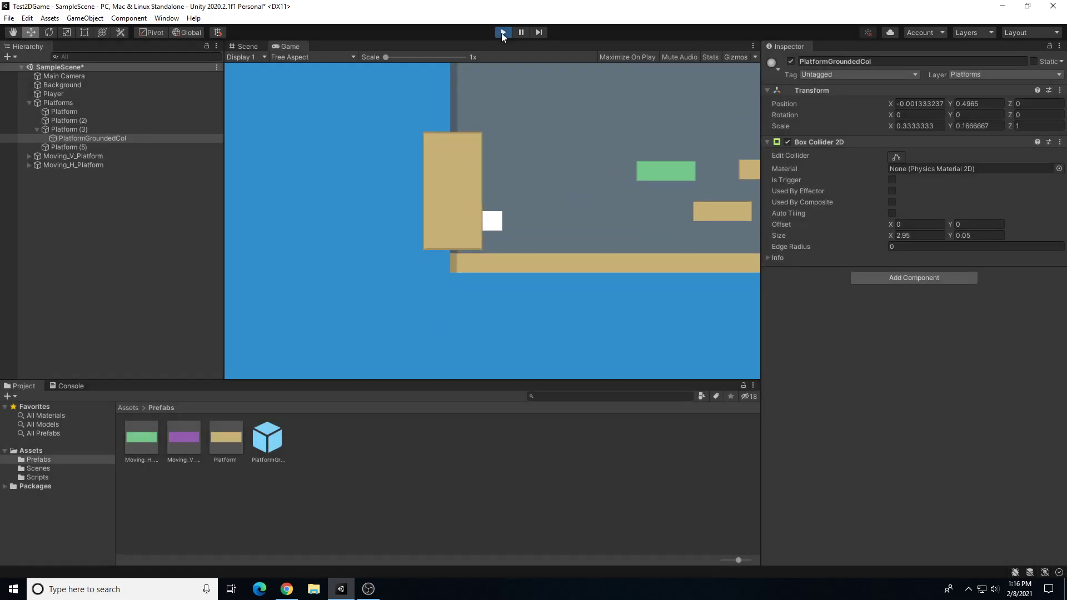
Step: Set the layer of the lower small tan platform, Platform, to Default
scroll(595, 288, "down", 5)
middle_click_drag(616, 235, 370, 136)
left_click(93, 139)
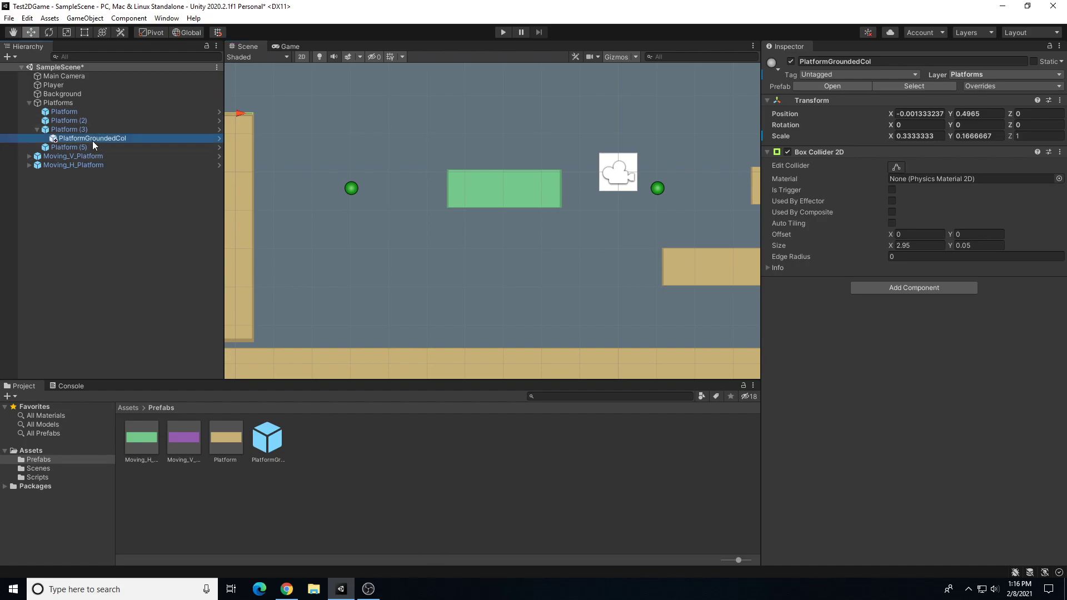
left_click(80, 146)
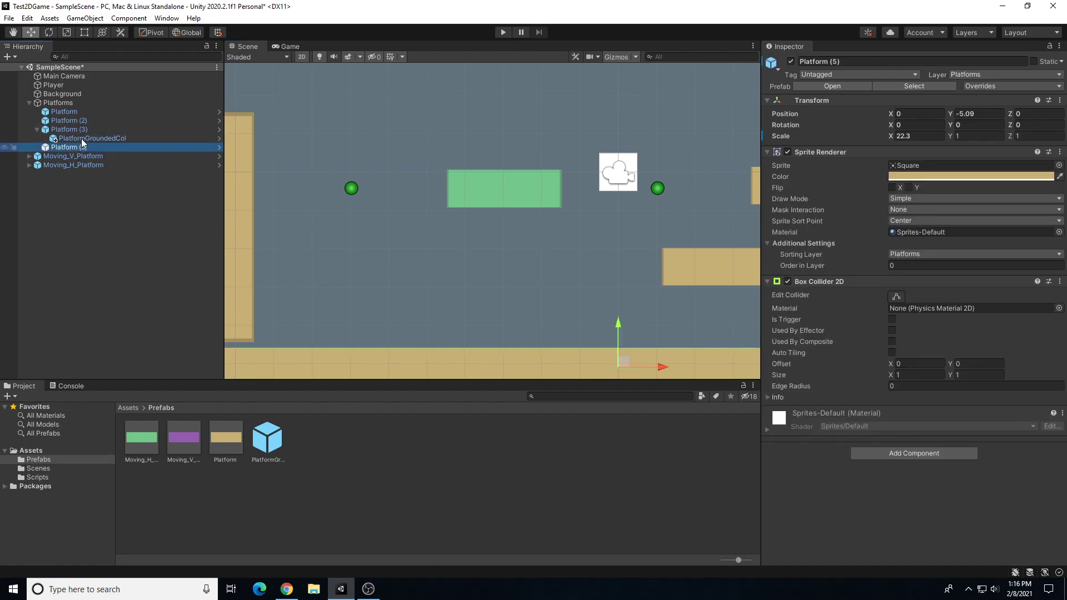
scroll(660, 278, "down", 1)
left_click(690, 271)
middle_click_drag(643, 197, 532, 204)
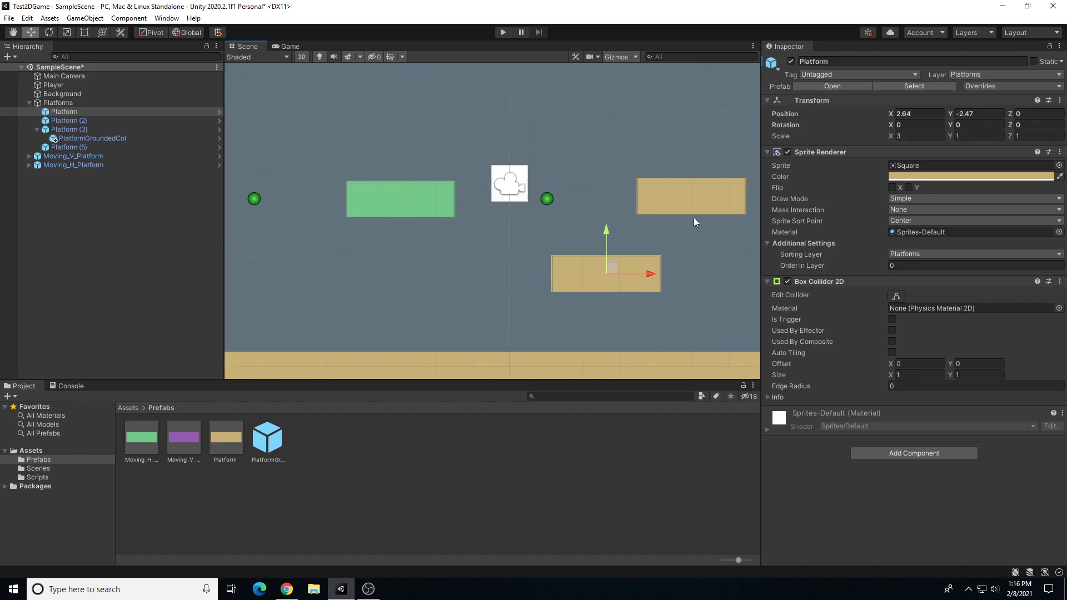
left_click(1016, 76)
left_click(1002, 87)
Step: Set the layer of the upper small tan platform, Platform (2), to Default
left_click(739, 208)
left_click(969, 73)
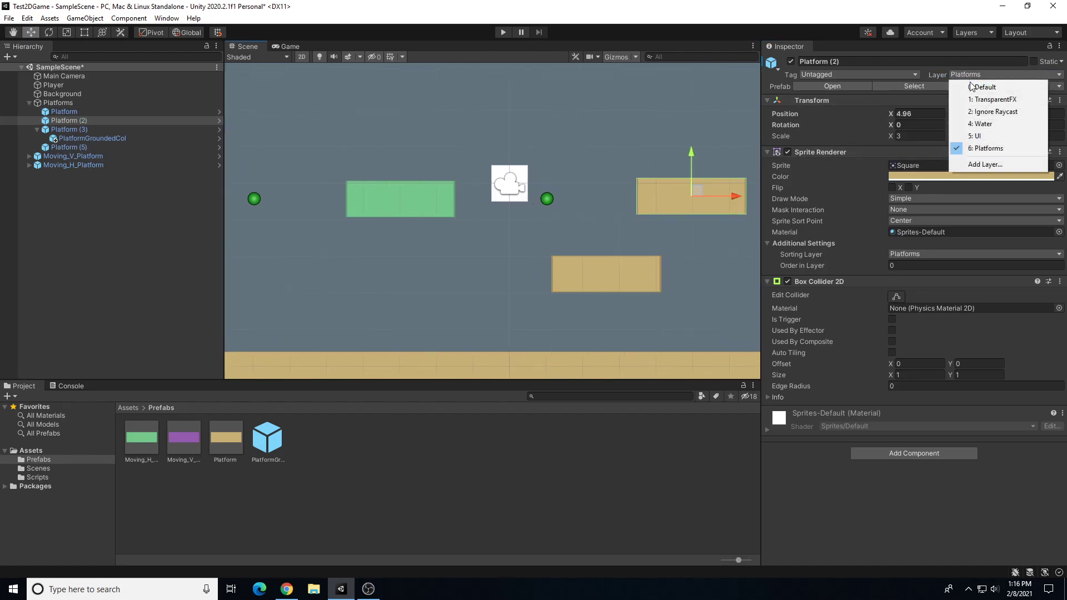
left_click(982, 88)
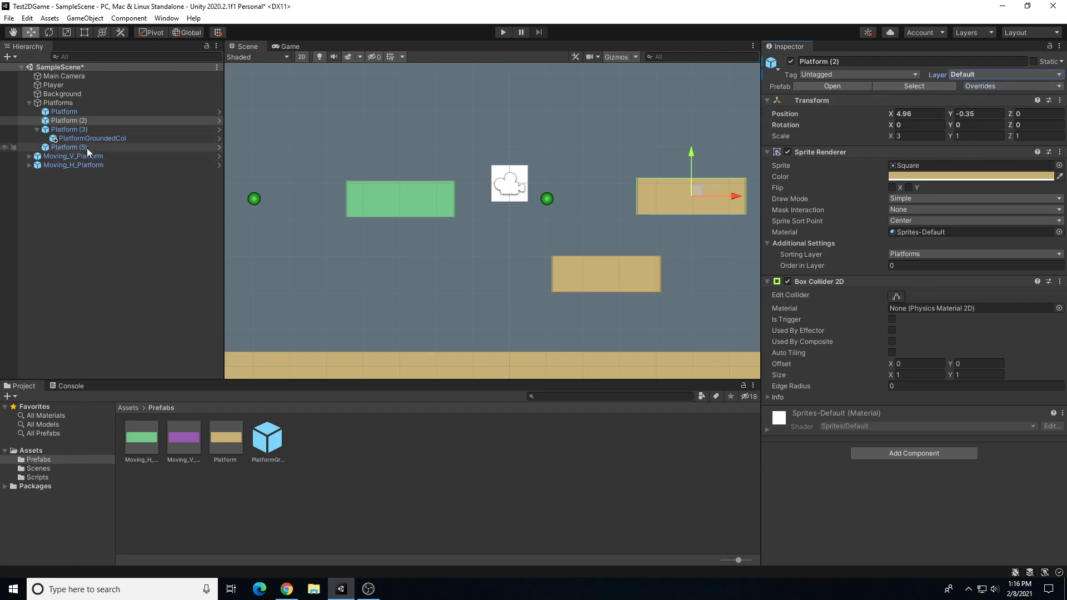
Step: Duplicate PlatformGroundedCol from Platform (3) twice, parenting one copy to Platform (2) and the other to Platform
left_click(102, 137)
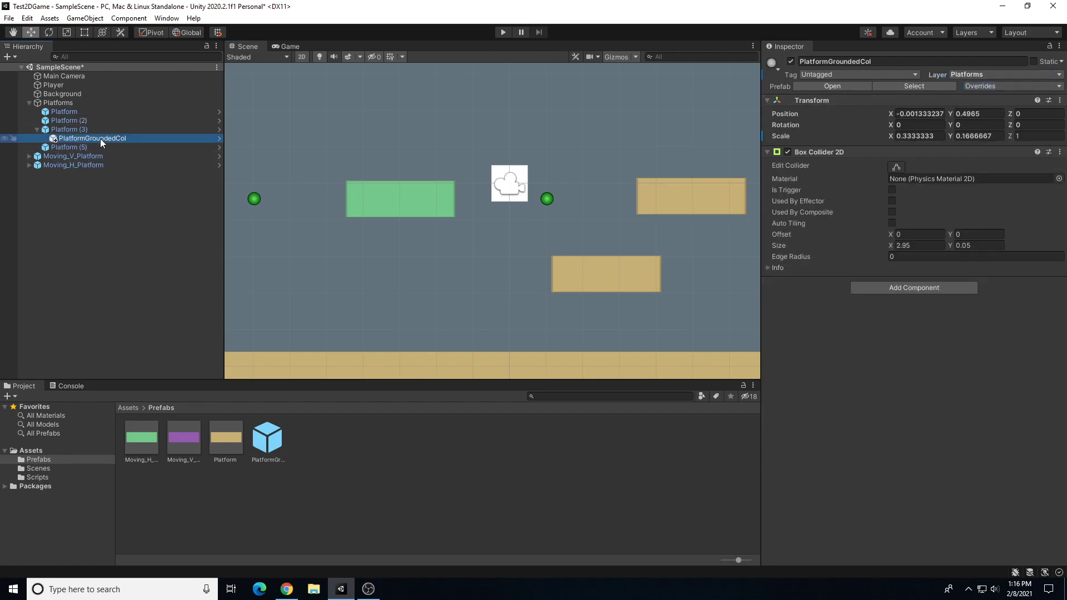
key("ctrl+d")
scroll(278, 187, "down", 1)
left_click_drag(108, 147, 88, 111)
key("ctrl+d")
Step: Move PlatformGroundedCol (2) from the tall platform to the top edge of the lower small tan platform
middle_click_drag(309, 198, 438, 199)
scroll(335, 204, "down", 2)
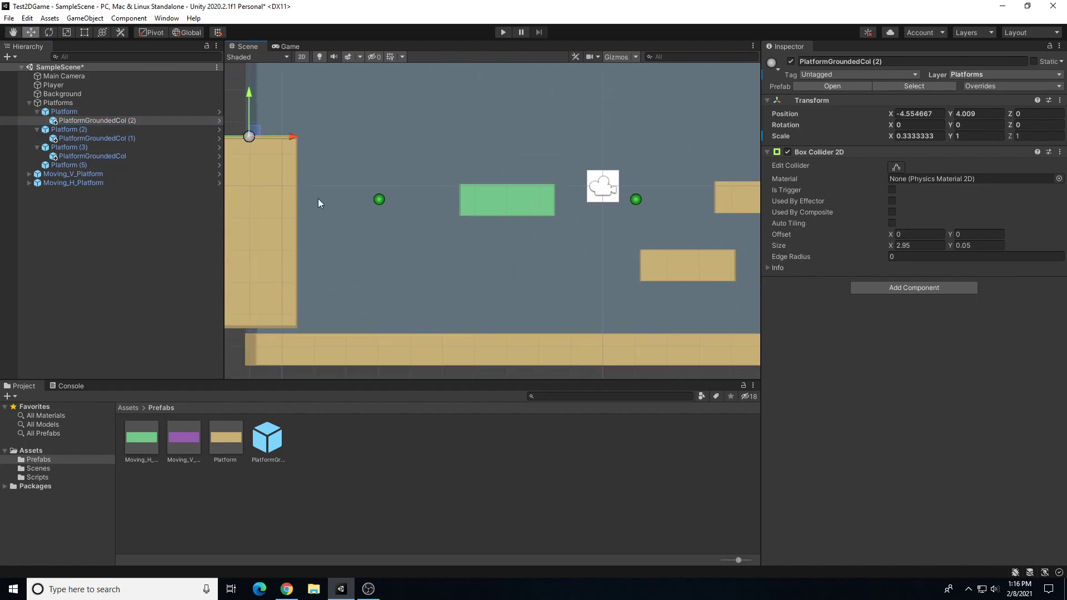
left_click_drag(249, 128, 738, 174)
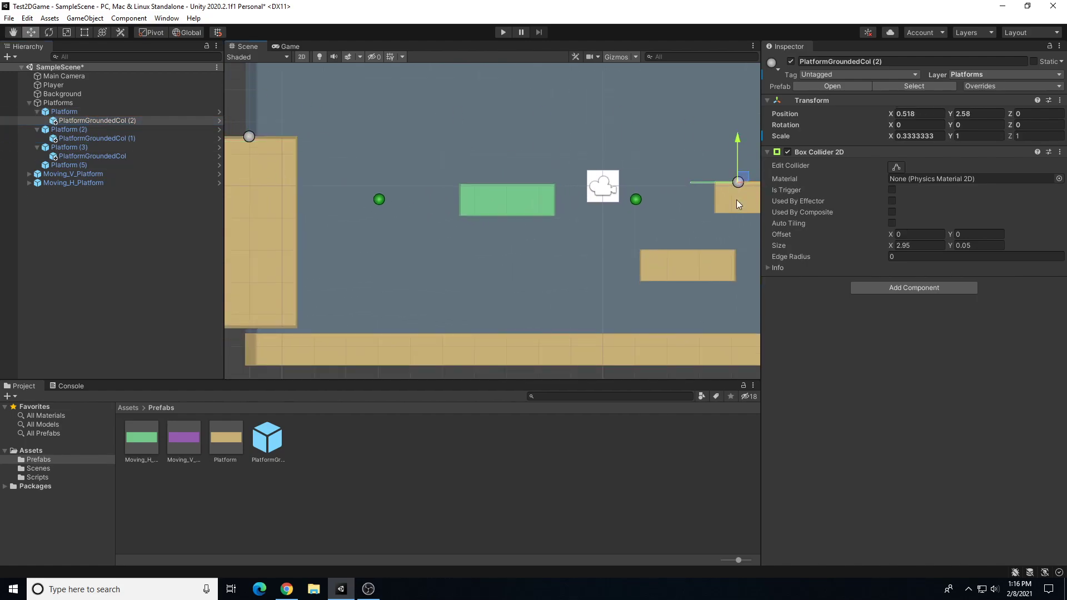
left_click(737, 200)
left_click(737, 179)
left_click(738, 179)
left_click_drag(738, 178, 696, 247)
Step: Move PlatformGroundedCol (1) from the tall platform roughly onto the top edge of the upper small tan platform
left_click(103, 137)
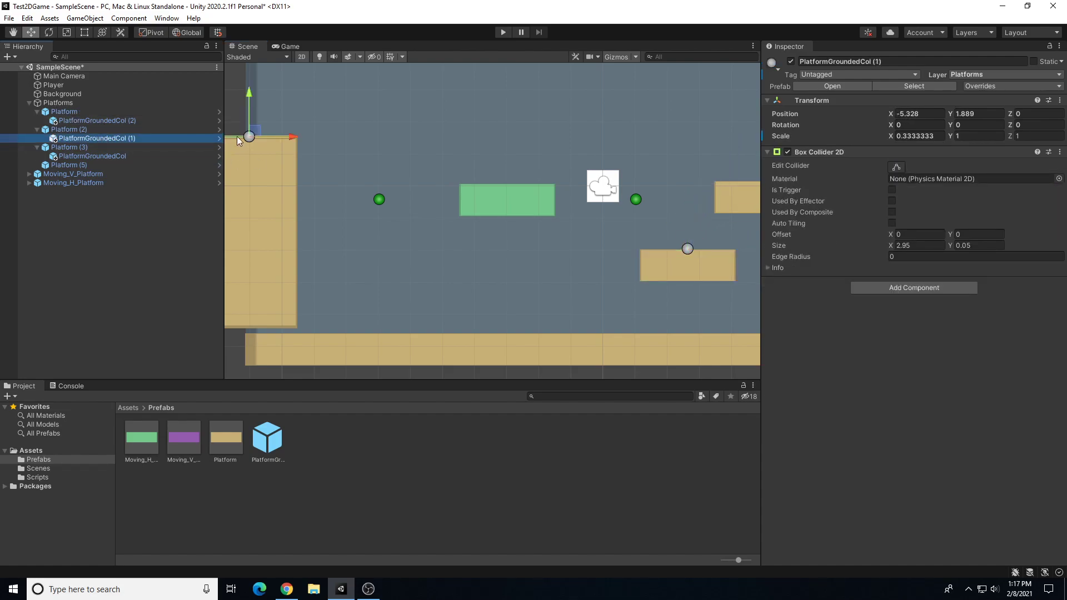
left_click_drag(257, 131, 752, 177)
left_click(727, 201)
middle_click_drag(710, 192, 468, 198)
scroll(531, 232, "up", 5)
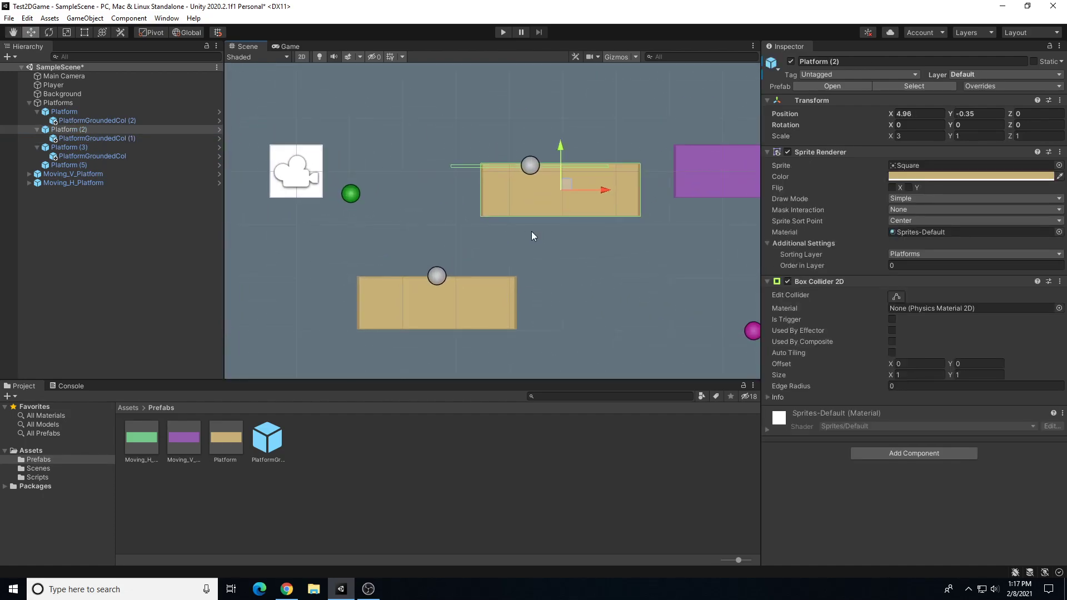
Step: Align PlatformGroundedCol (1) with the top edge of the upper small tan platform, at X 0 and Y about 0.474
left_click(453, 118)
left_click(534, 115)
left_click(540, 115)
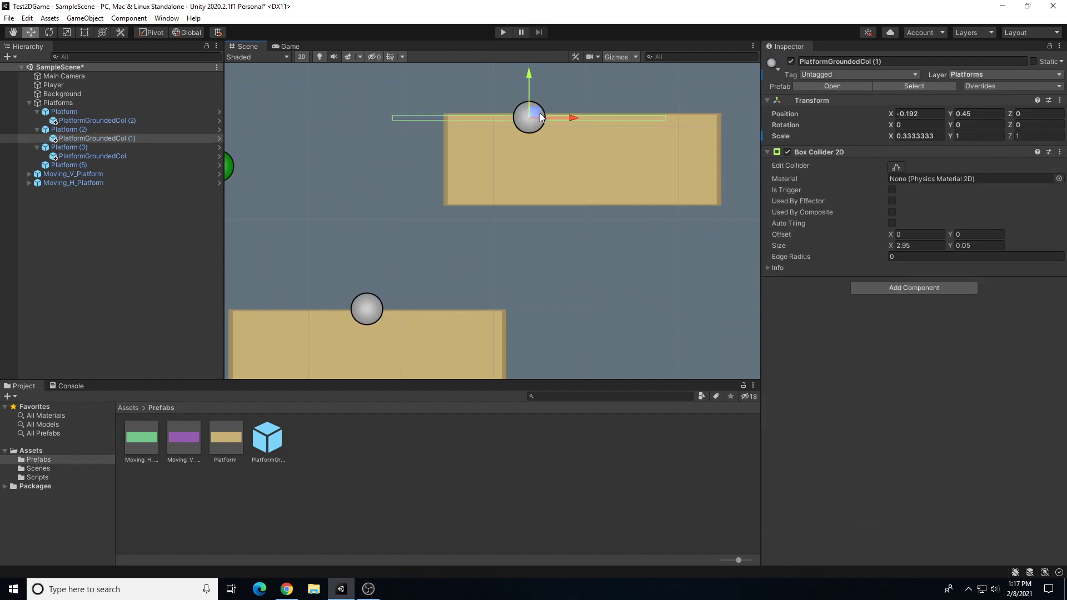
left_click_drag(555, 115, 610, 119)
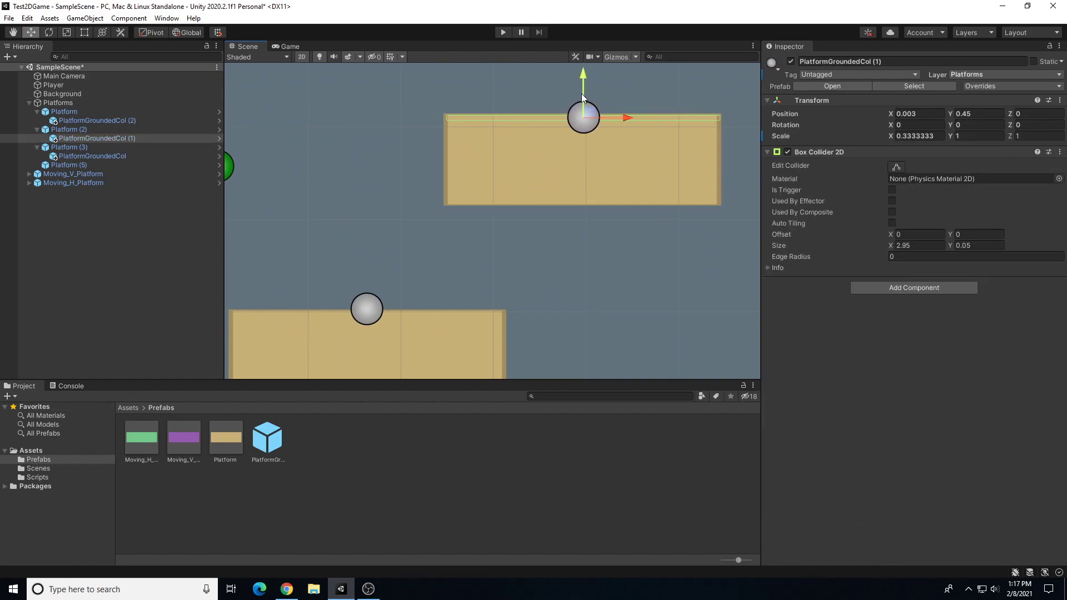
left_click_drag(582, 85, 579, 83)
scroll(580, 119, "up", 2)
middle_click_drag(580, 121, 462, 208)
left_click_drag(471, 190, 464, 189)
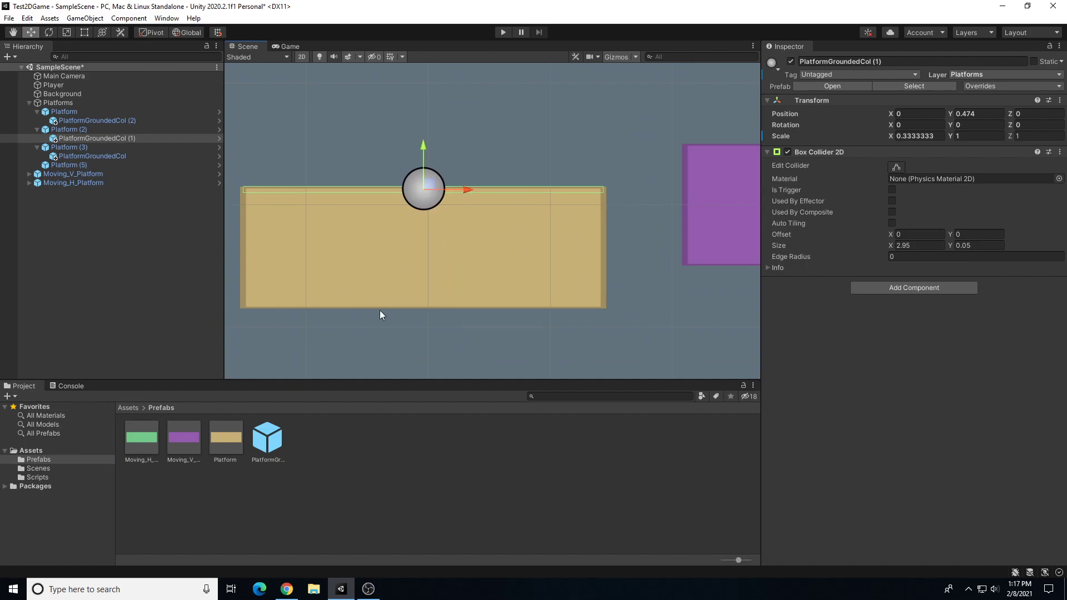
Step: Align PlatformGroundedCol (2) with the top edge of the lower small tan platform, at X about -0.003 and Y about 0.475
middle_click_drag(289, 365, 604, 142)
left_click(454, 218)
scroll(450, 217, "up", 1)
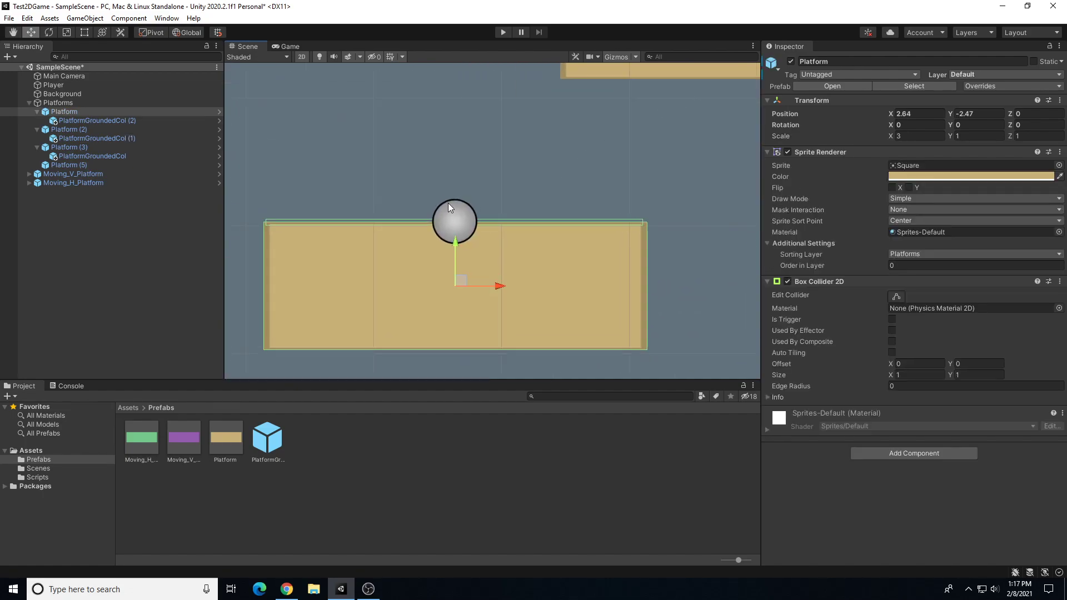
left_click(450, 216)
scroll(453, 218, "up", 2)
left_click_drag(449, 176, 456, 183)
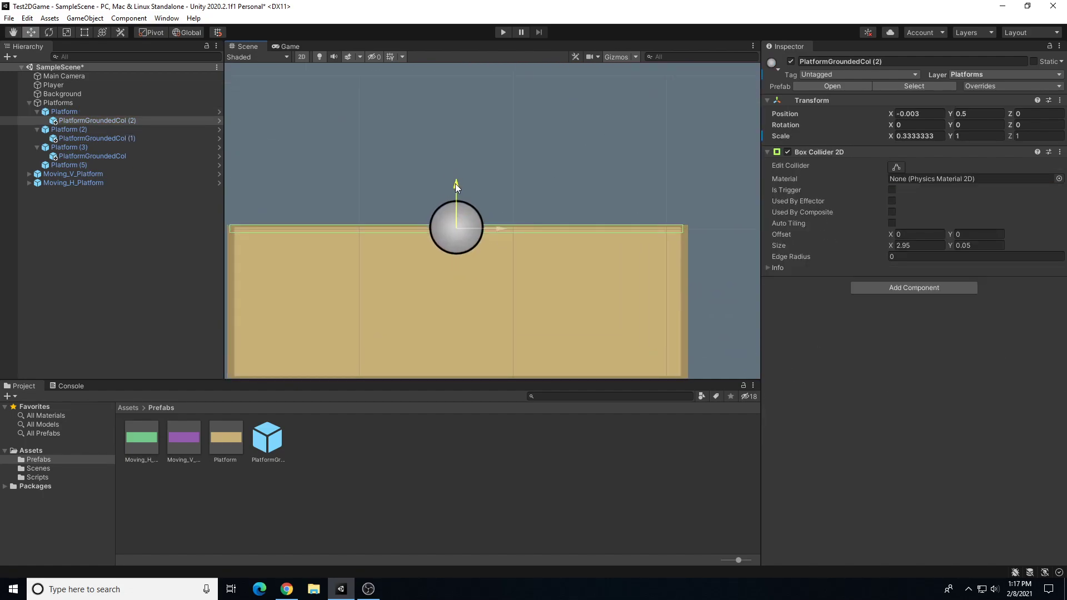
middle_click_drag(505, 153, 553, 133)
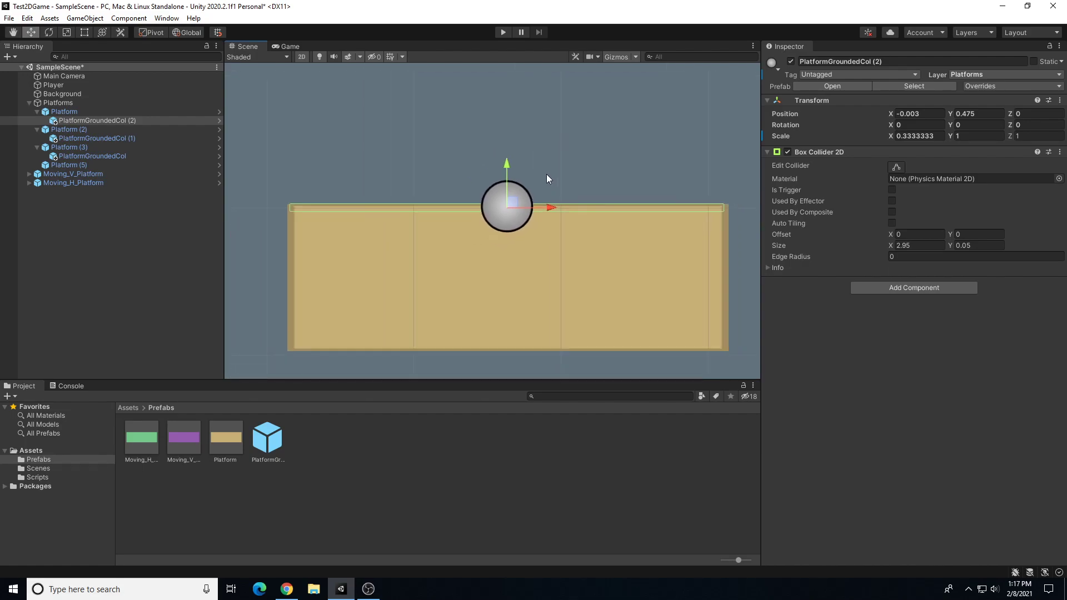
scroll(551, 174, "down", 6)
middle_click_drag(345, 149, 466, 221)
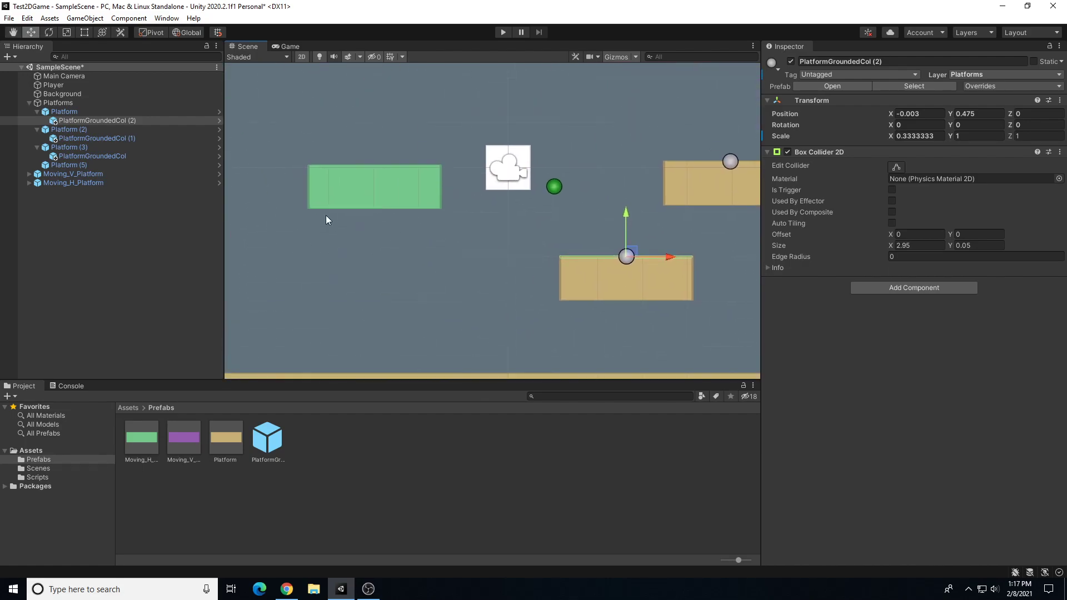
left_click(28, 174)
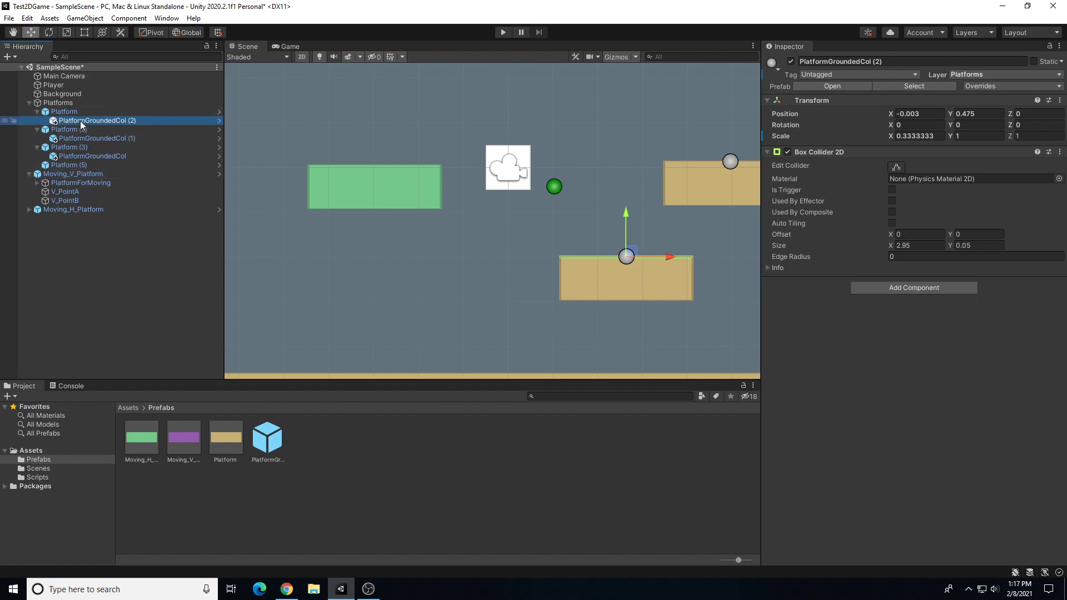
key("ctrl+d")
left_click_drag(89, 128, 69, 191)
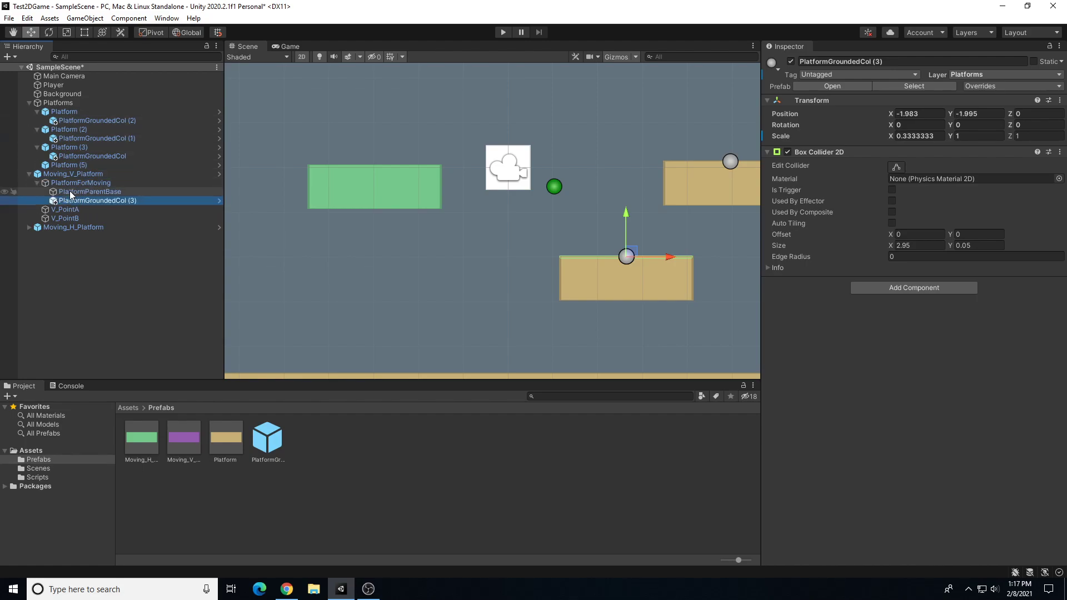
scroll(380, 225, "down", 5)
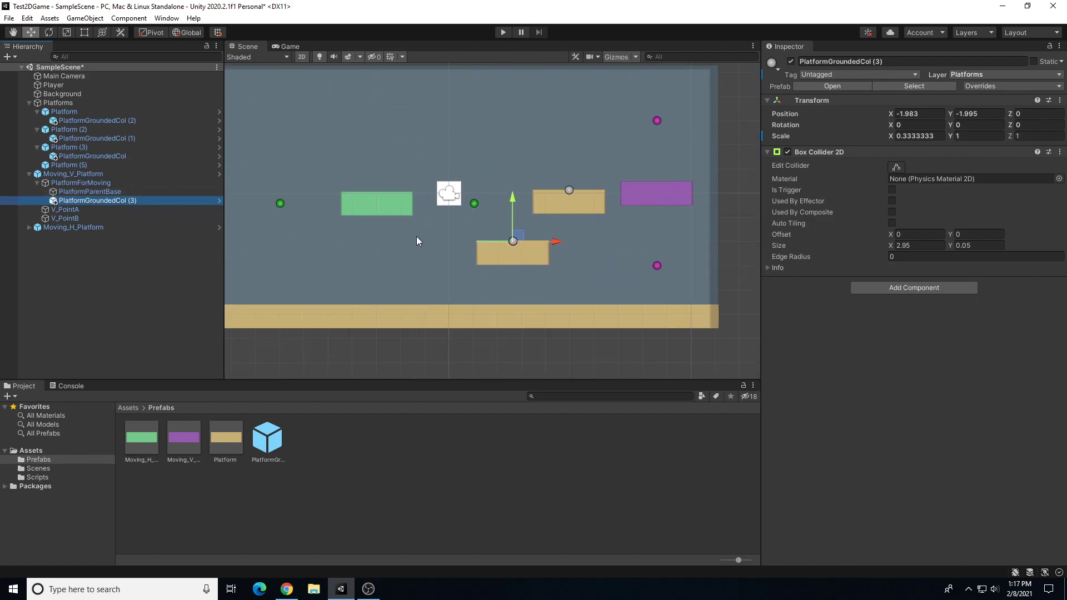
left_click_drag(507, 243, 664, 176)
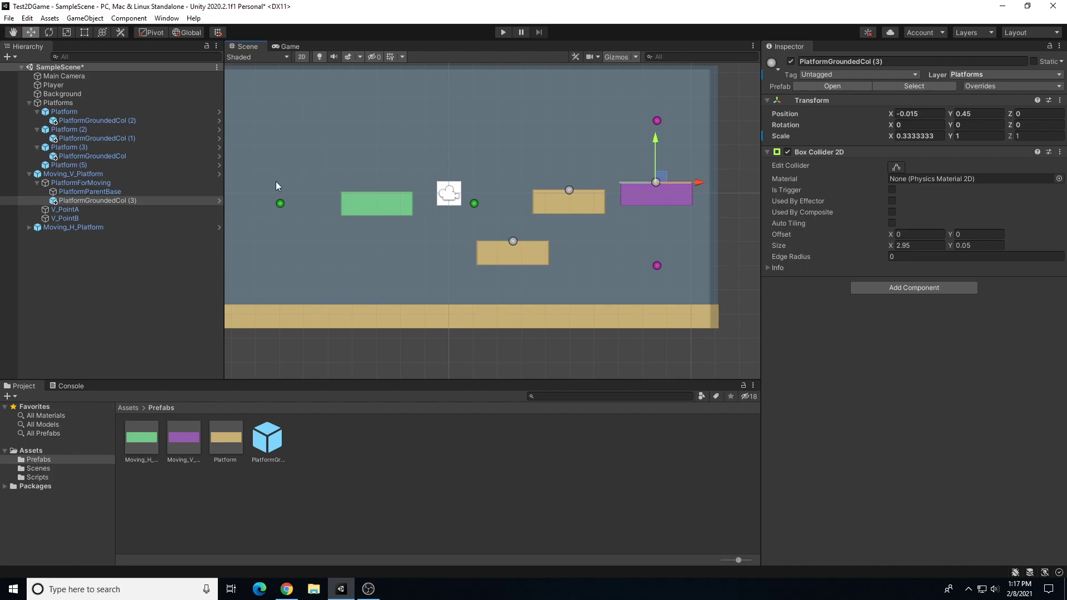
key("Delete")
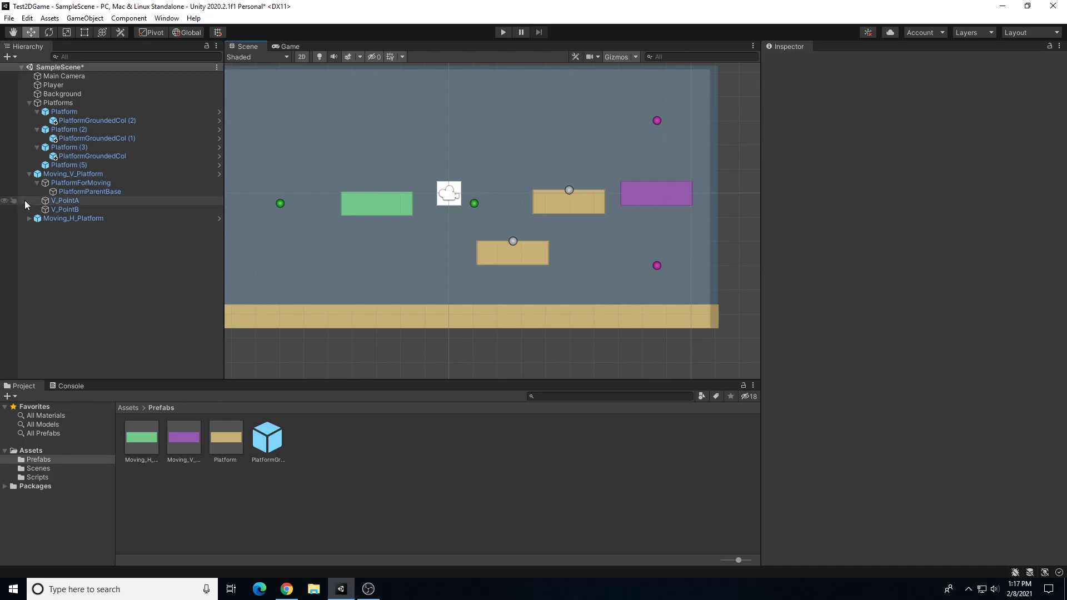
Step: Set the layer of PlatformForMoving under Moving_V_Platform to Default, including its children, and check PlatformParentBase
left_click(89, 183)
left_click(91, 191)
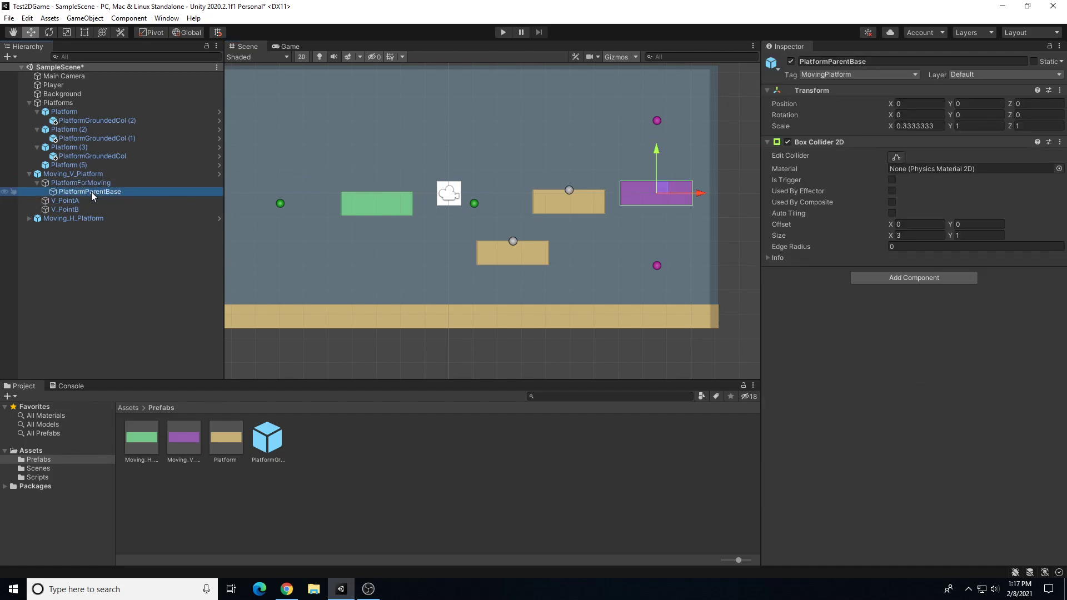
left_click(93, 183)
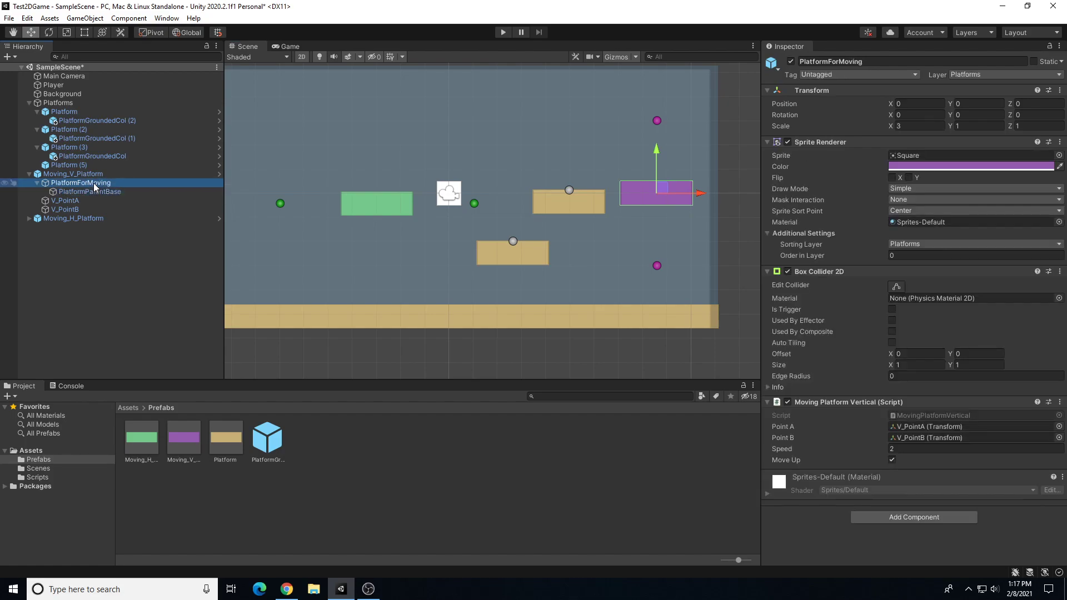
left_click(91, 191)
left_click(88, 183)
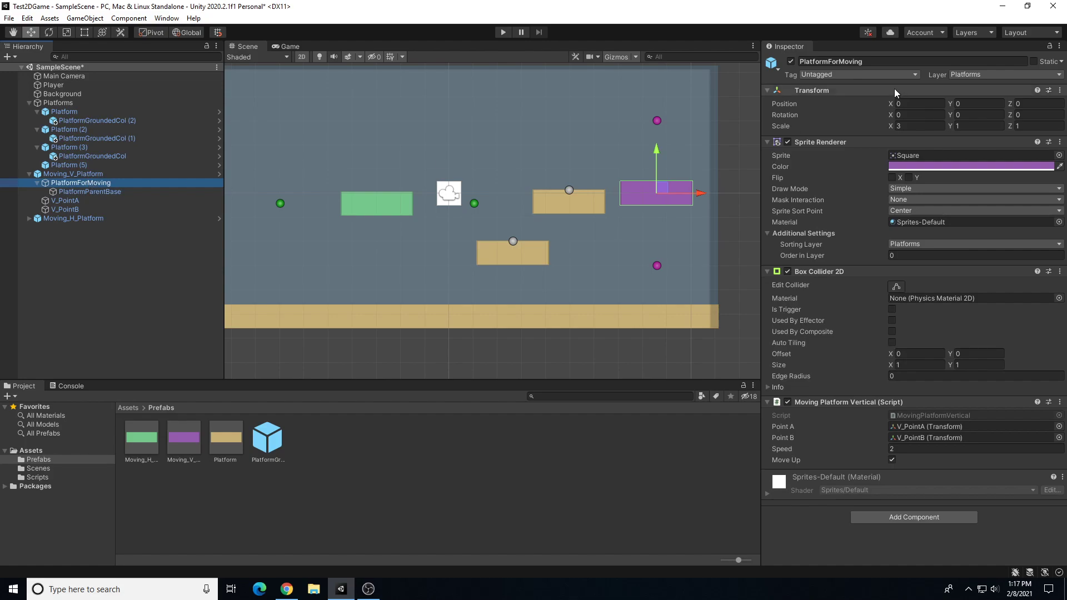
left_click(963, 74)
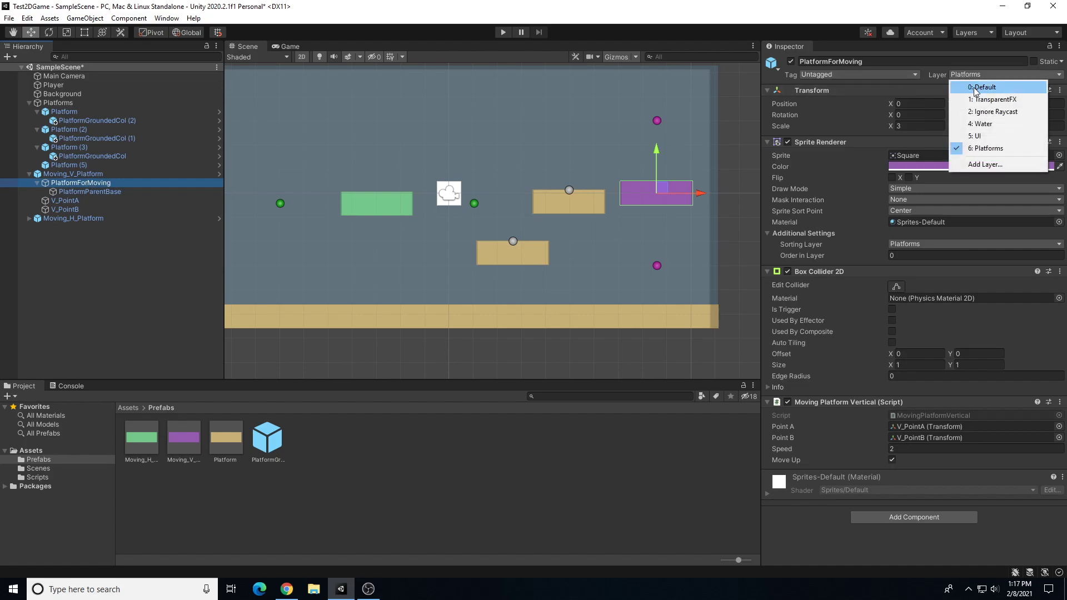
left_click(982, 87)
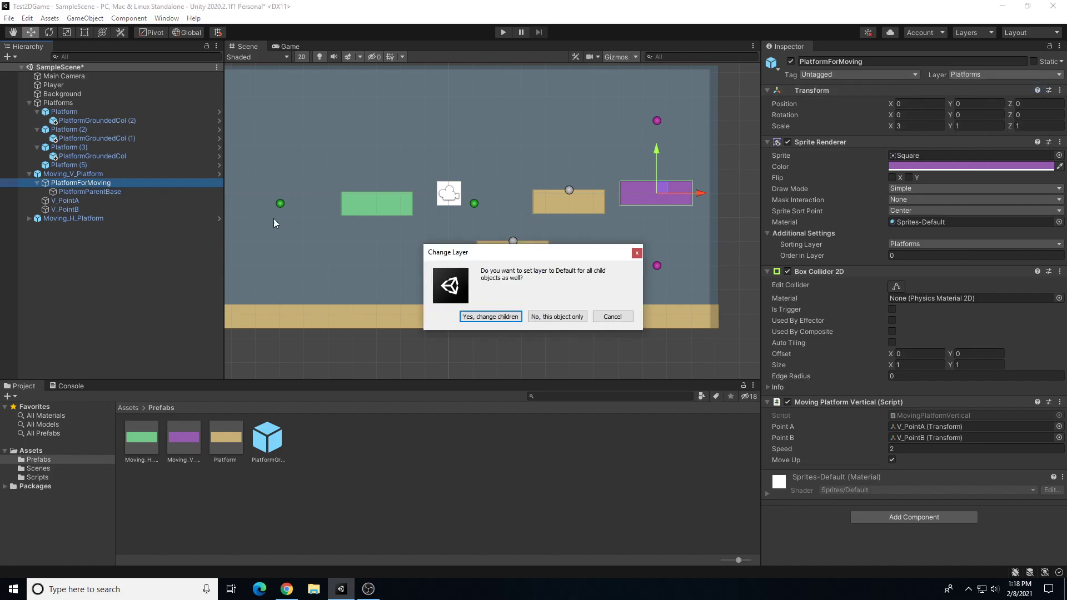
left_click(497, 319)
left_click(84, 192)
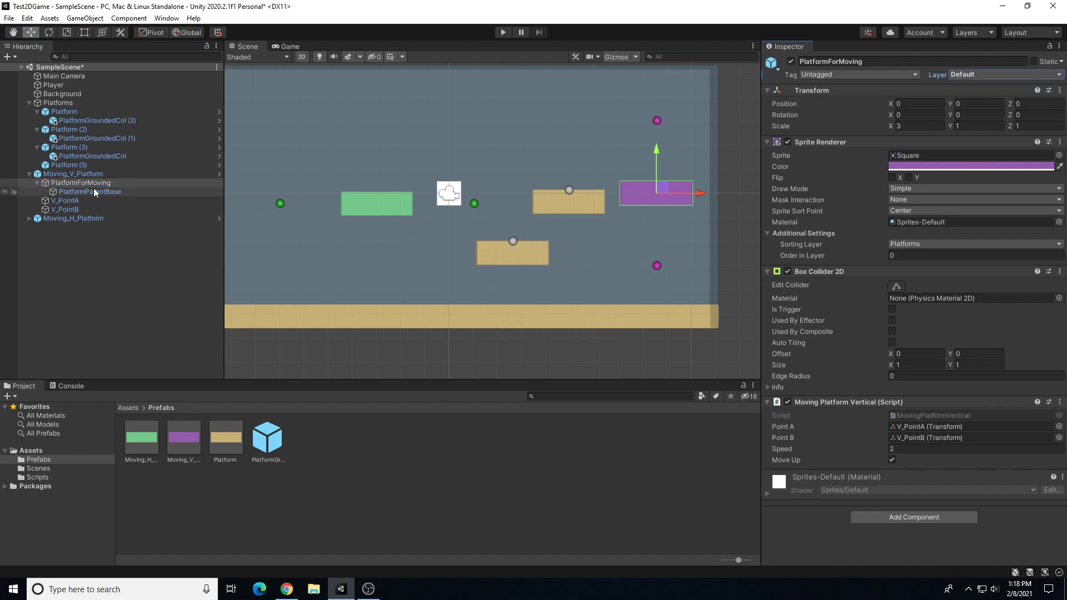
Step: Set the layer of PlatformForMoving under Moving_H_Platform to Default, including its child objects
left_click(29, 218)
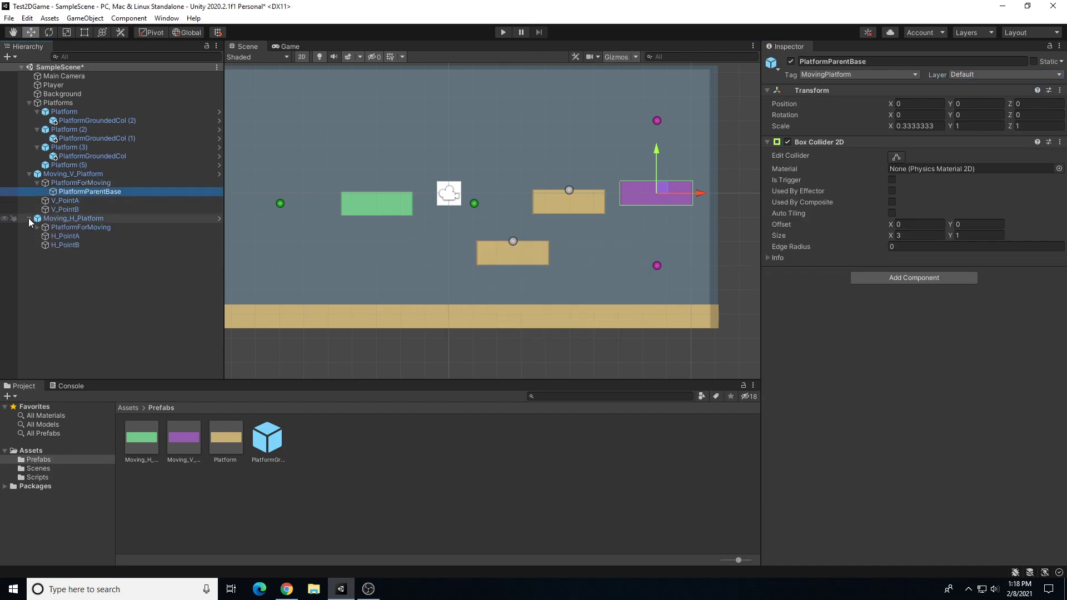
left_click(80, 228)
left_click(1003, 75)
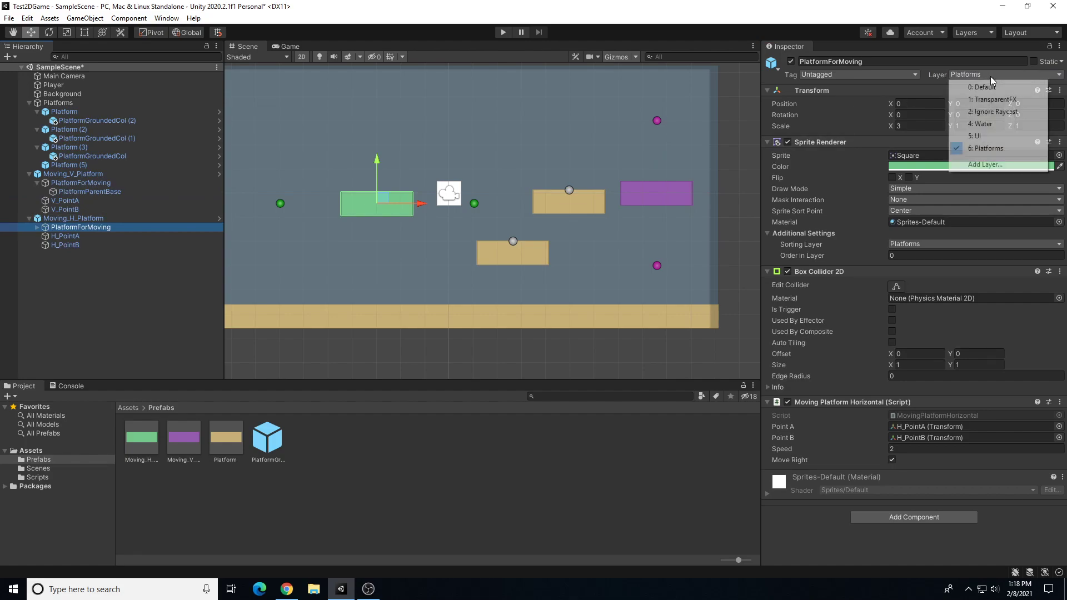
left_click(978, 84)
left_click(475, 316)
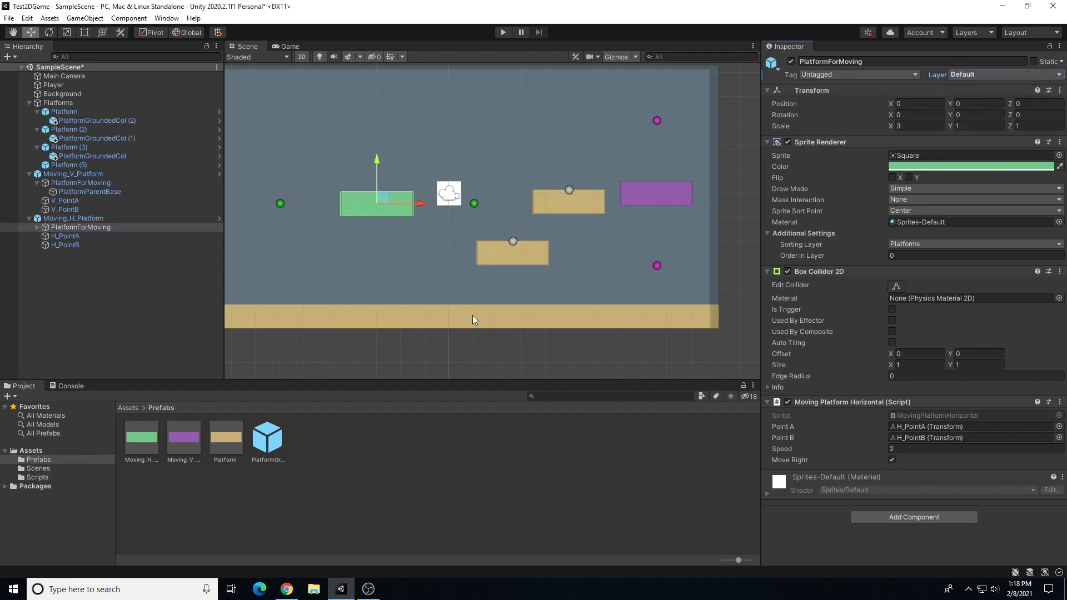
Step: Duplicate PlatformGroundedCol (2) into the vertical mover's PlatformForMoving and place it atop the purple platform, at about X -0.008, Y 0.52
left_click(36, 227)
left_click(98, 121)
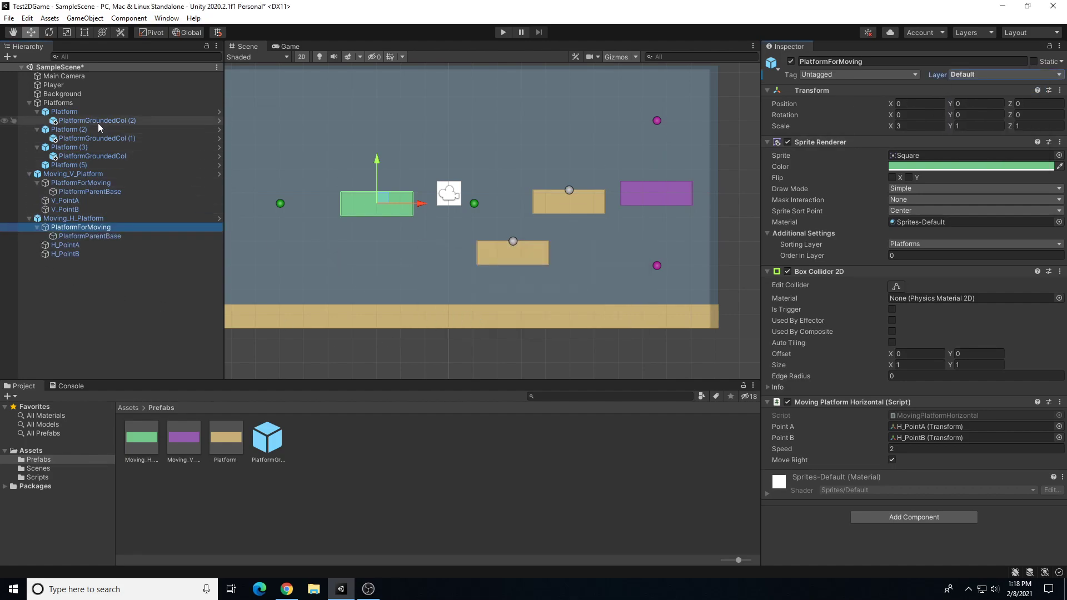
key("ctrl+d")
left_click_drag(103, 133, 102, 195)
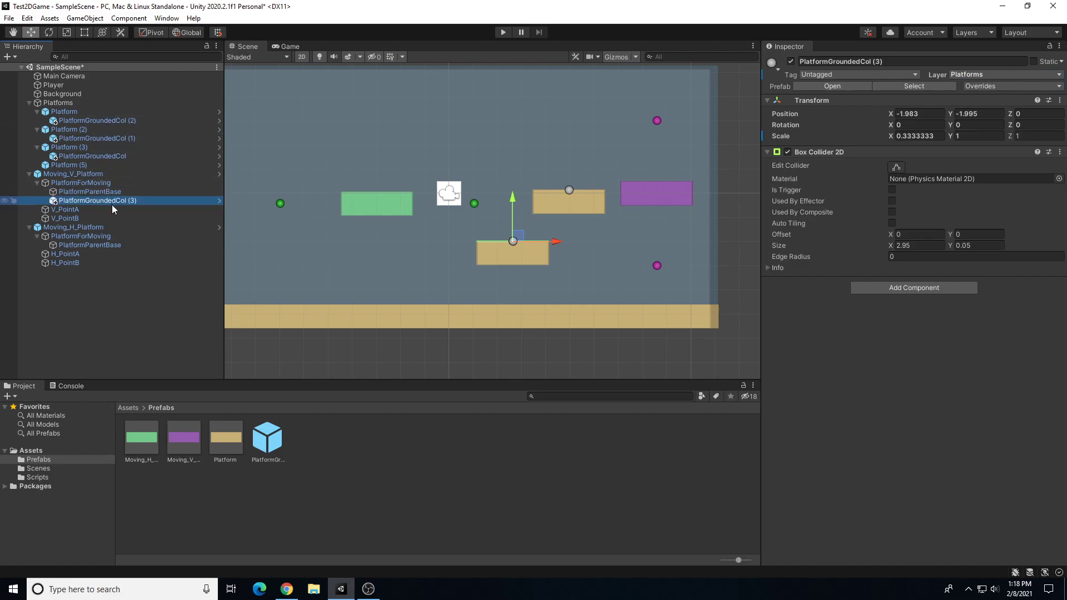
left_click_drag(523, 237, 666, 177)
Step: Duplicate PlatformGroundedCol (3) into the horizontal mover's PlatformForMoving and place it atop the green platform, at about X 0.01, Y 0.56
left_click(114, 201)
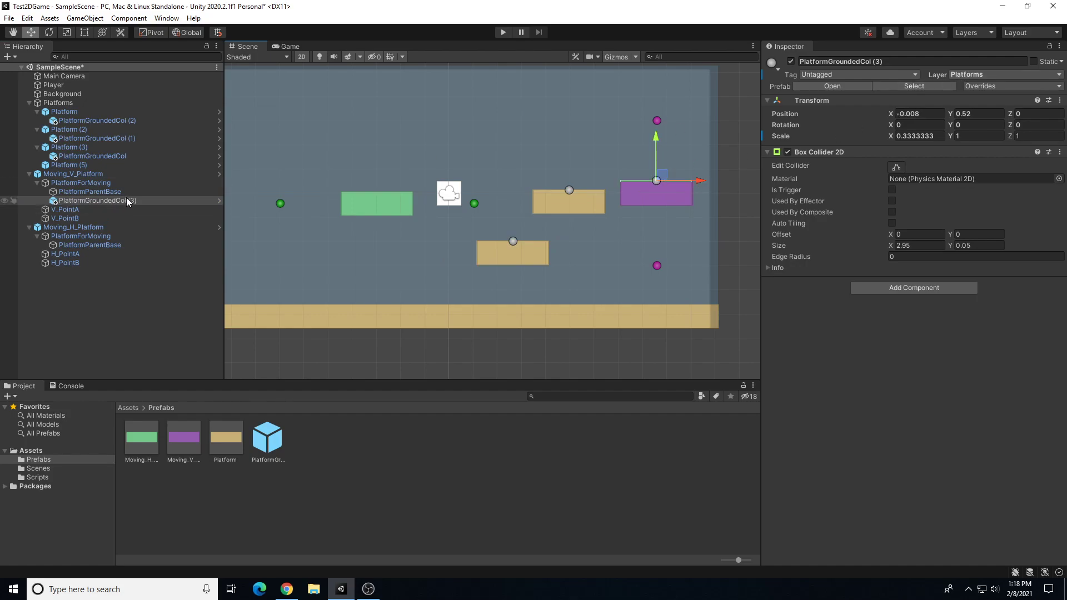
key("ctrl+d")
left_click_drag(114, 210, 108, 245)
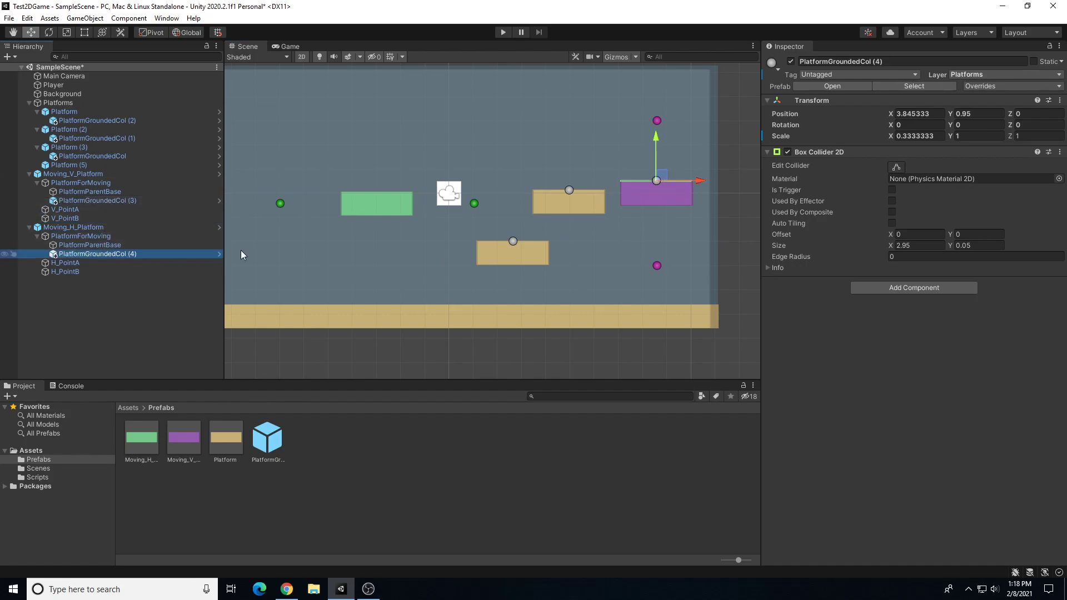
left_click_drag(665, 177, 383, 184)
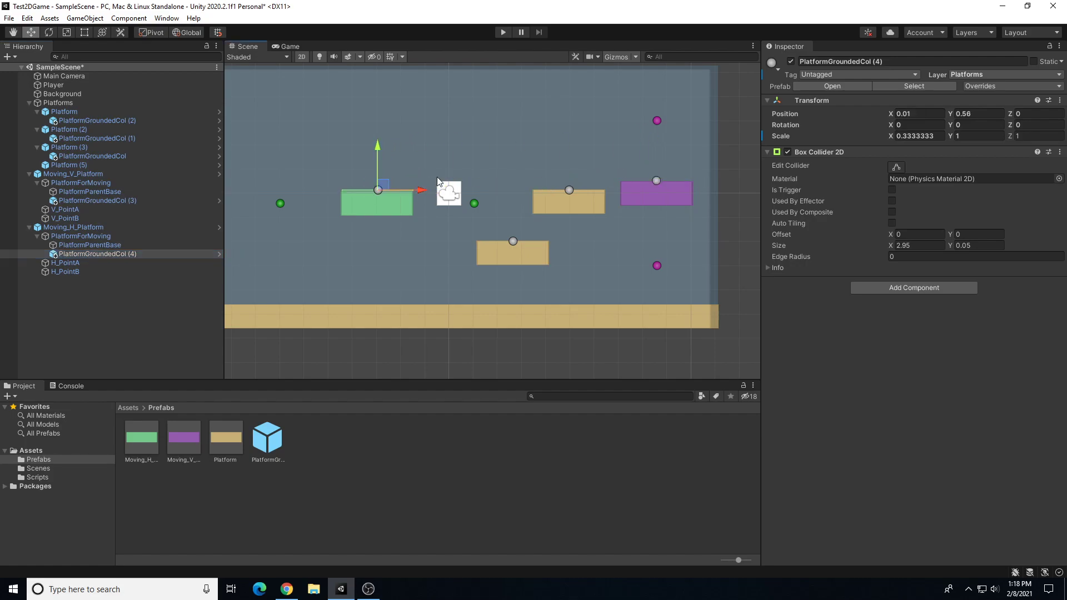
Step: Align PlatformGroundedCol (4) with the green platform's top edge, at X about 0.003 and Y about 0.475
scroll(406, 183, "up", 5)
key("f")
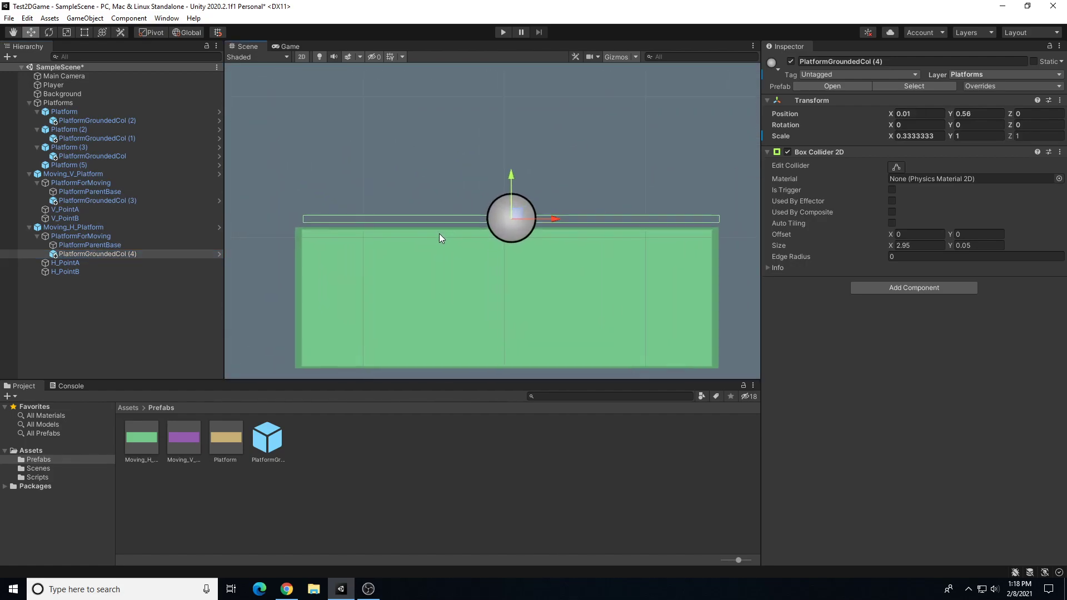
left_click_drag(526, 172, 526, 196)
scroll(529, 161, "down", 3)
scroll(529, 194, "down", 5)
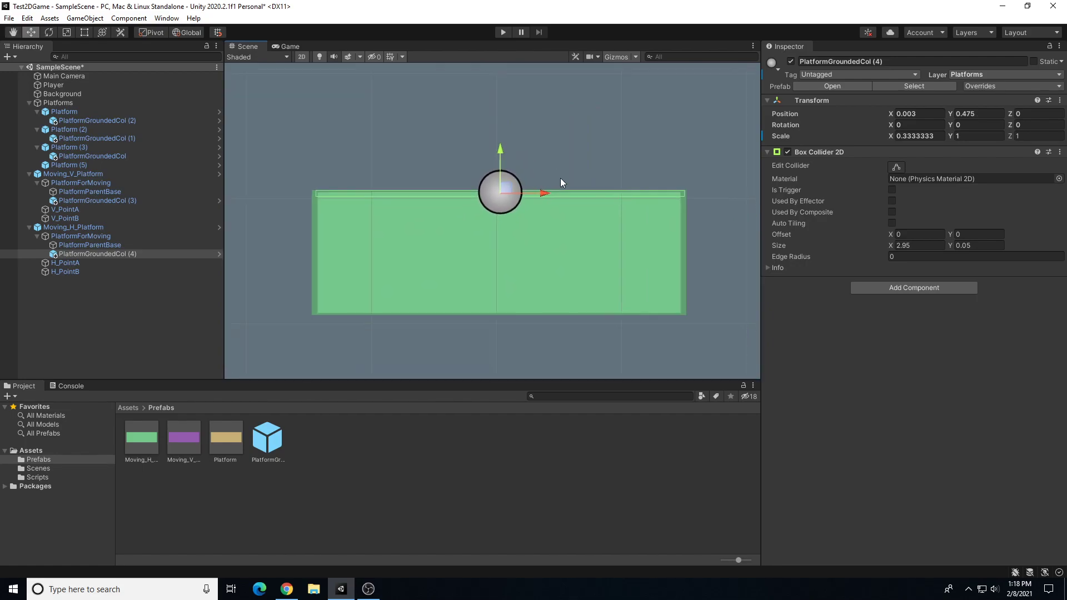
Step: Align PlatformGroundedCol (3) with the purple platform's top edge, at X about 0.001 and Y about 0.473
left_click(112, 201)
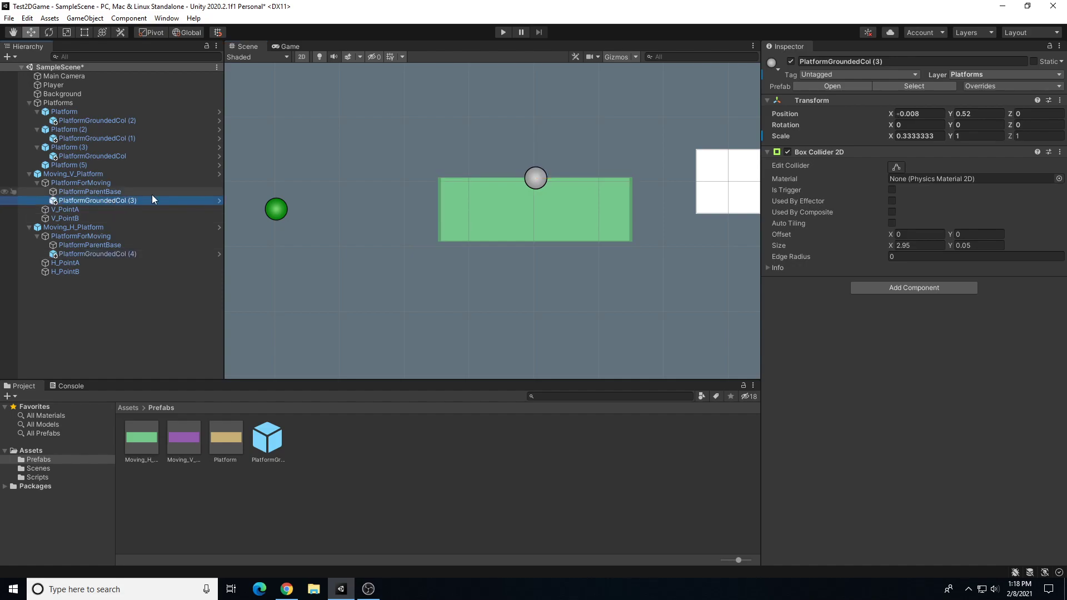
key("f")
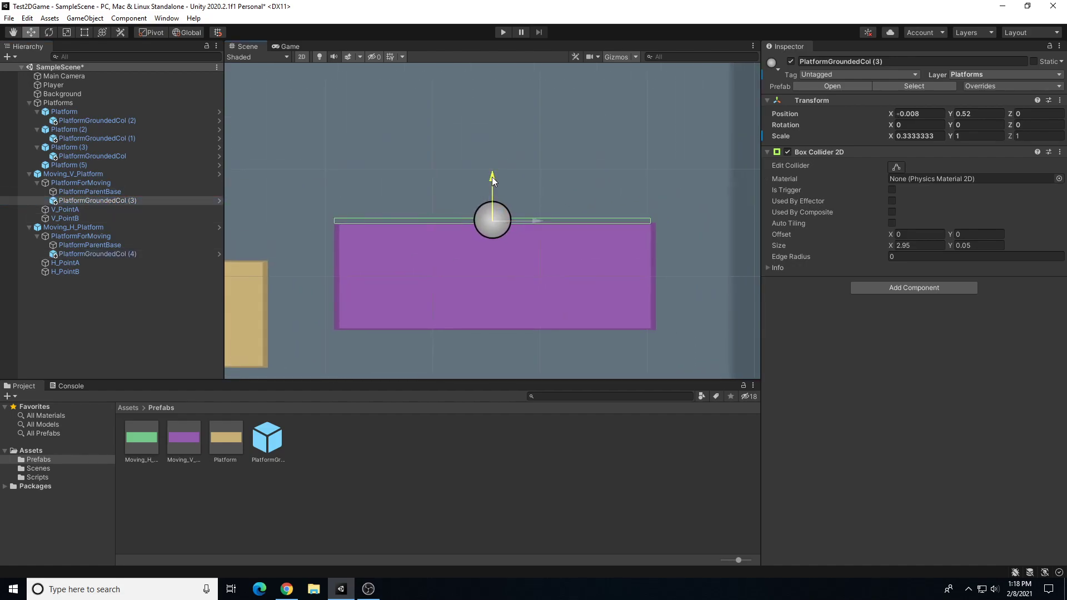
left_click_drag(492, 176, 489, 182)
scroll(489, 222, "up", 2)
left_click_drag(534, 225, 538, 225)
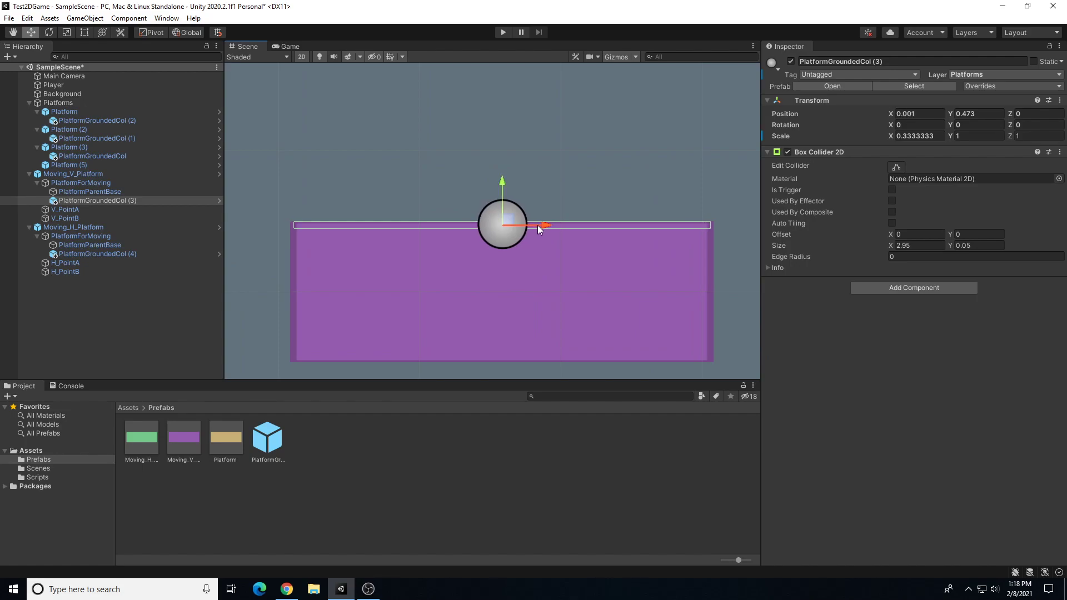
Step: Run the game, test moving and jumping across the static and moving platforms and against the tall wall, and stop play mode
scroll(351, 215, "down", 8)
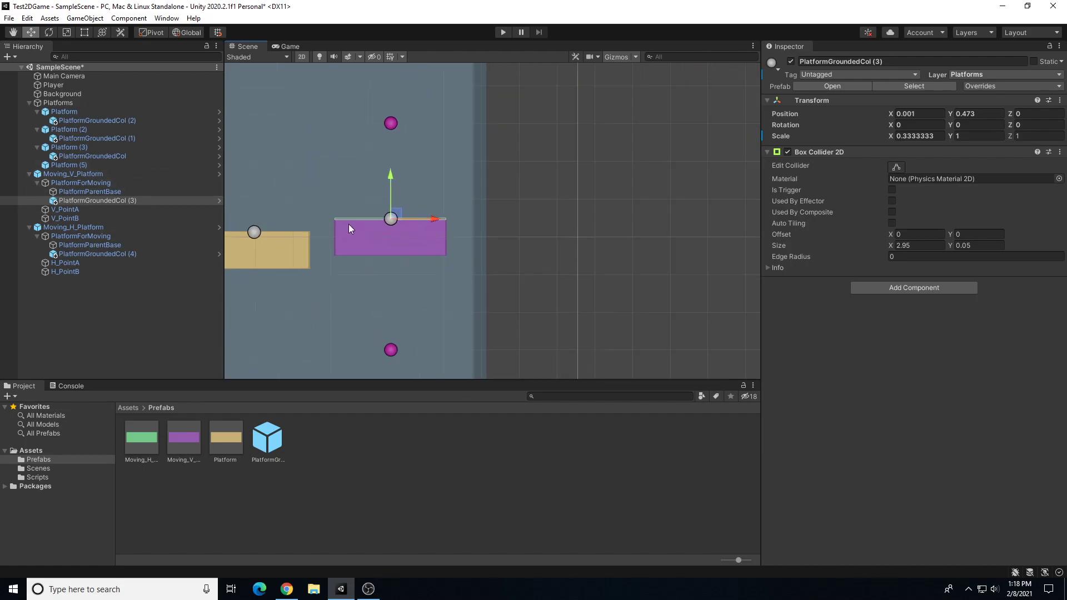
middle_click_drag(449, 132, 742, 105)
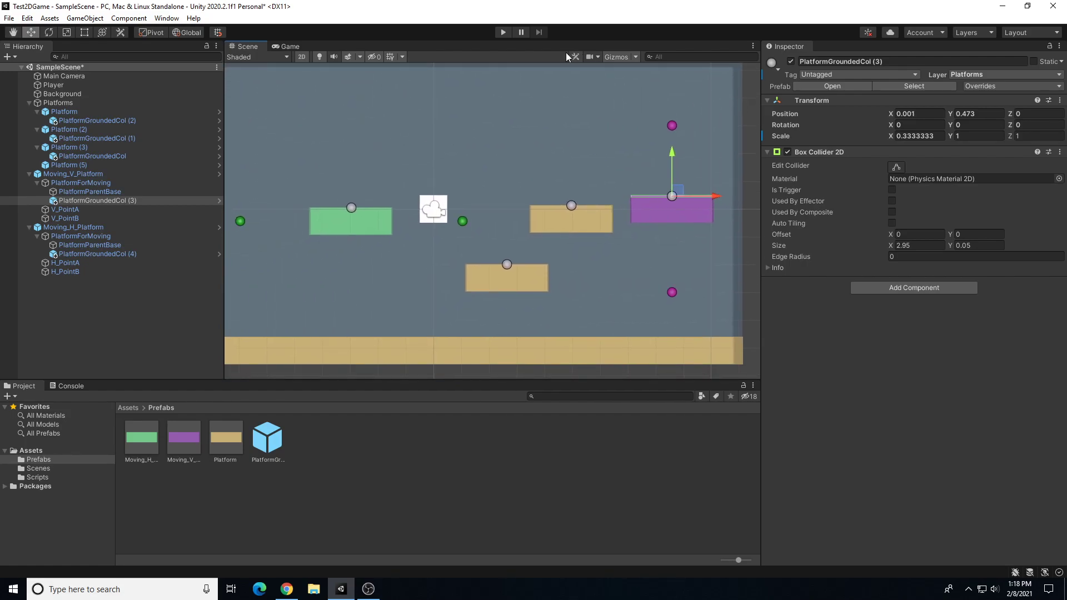
left_click(475, 122)
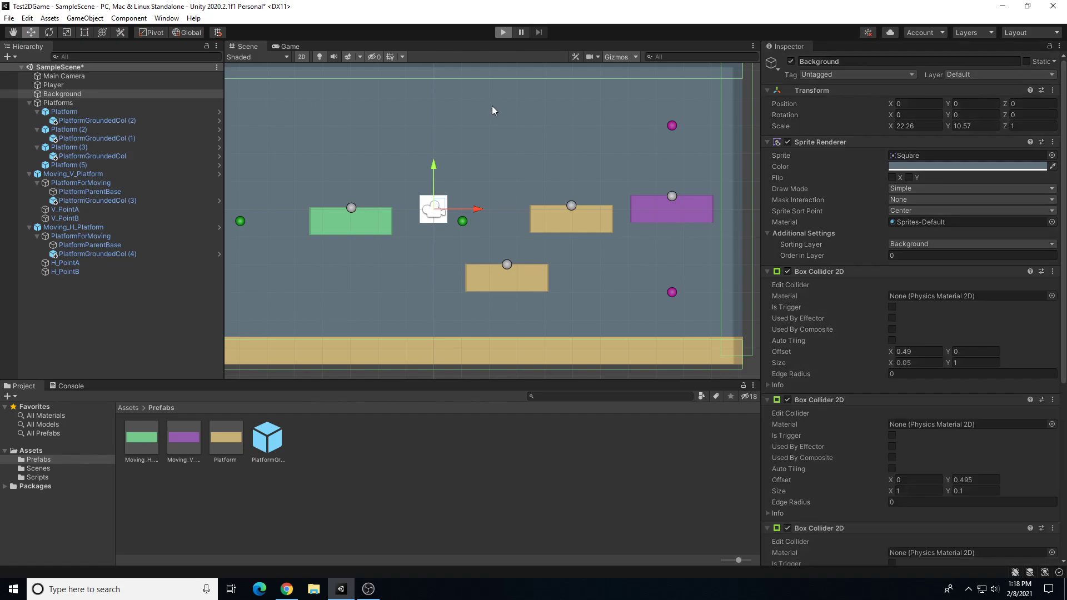
key("ctrl+p")
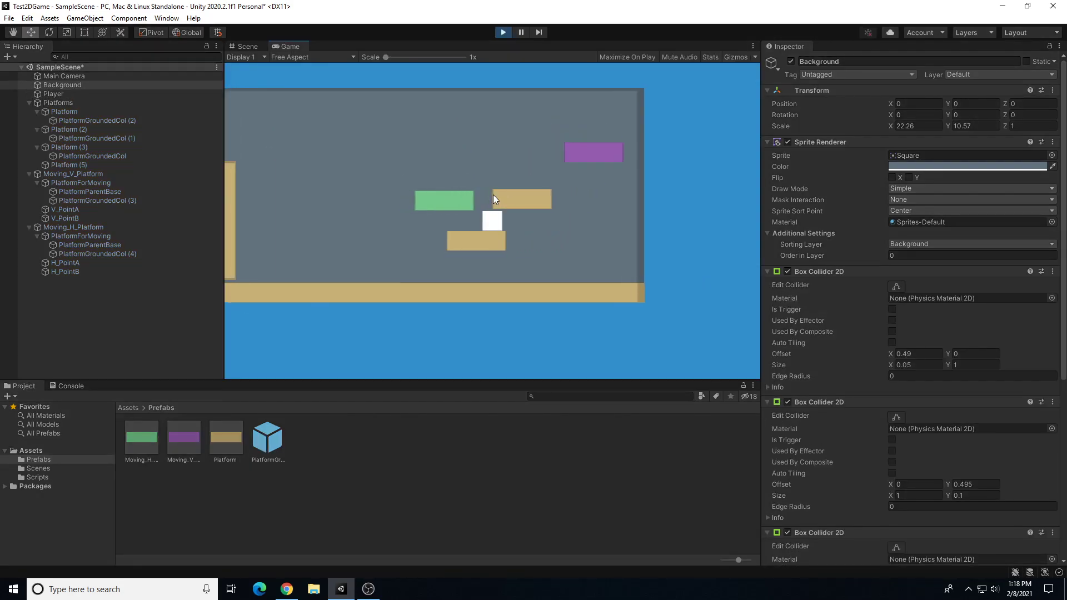
key("space")
key("a")
key("d")
key("space")
key("d")
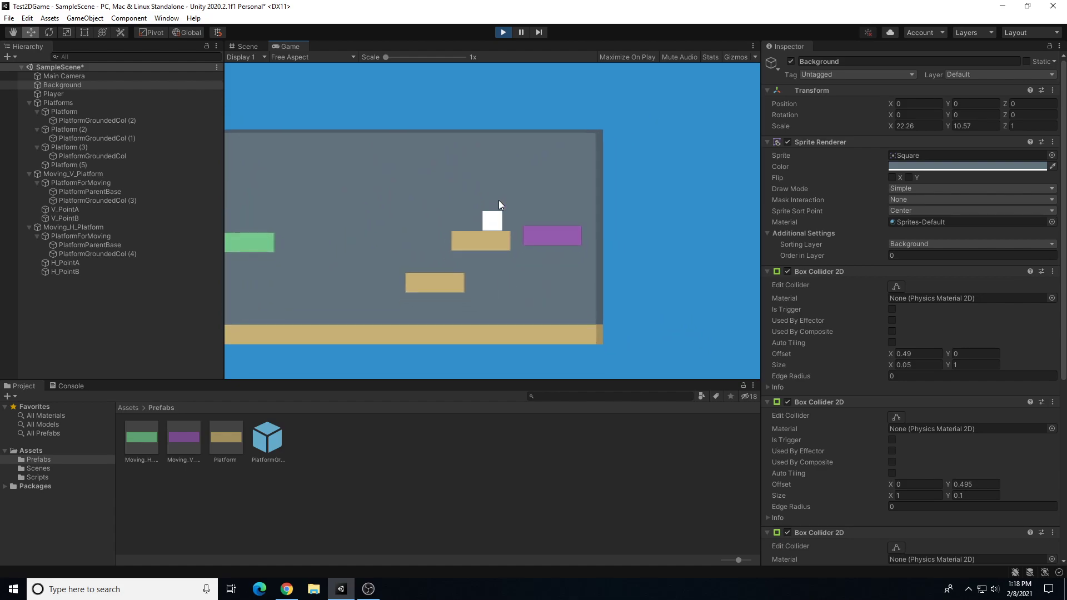
key("space")
key("d")
key("a")
key("a")
key("space")
key("space")
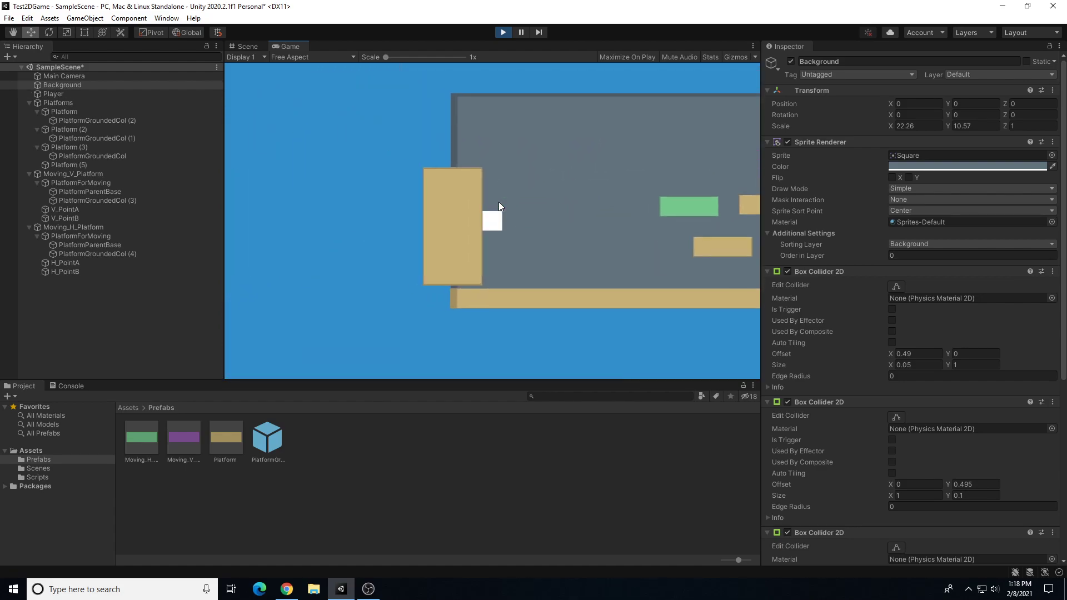
key("d")
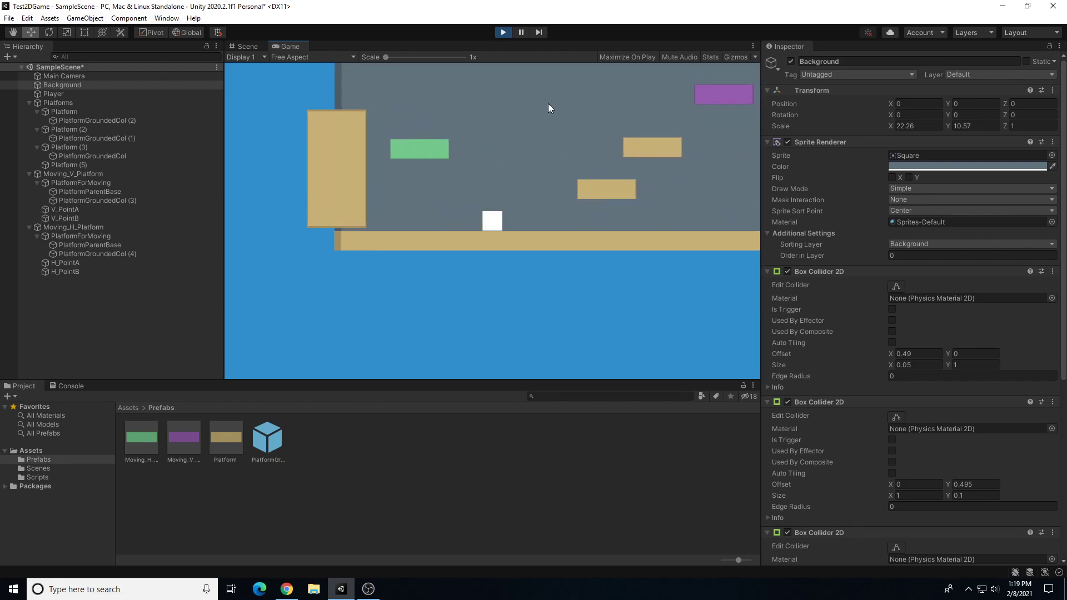
left_click(499, 32)
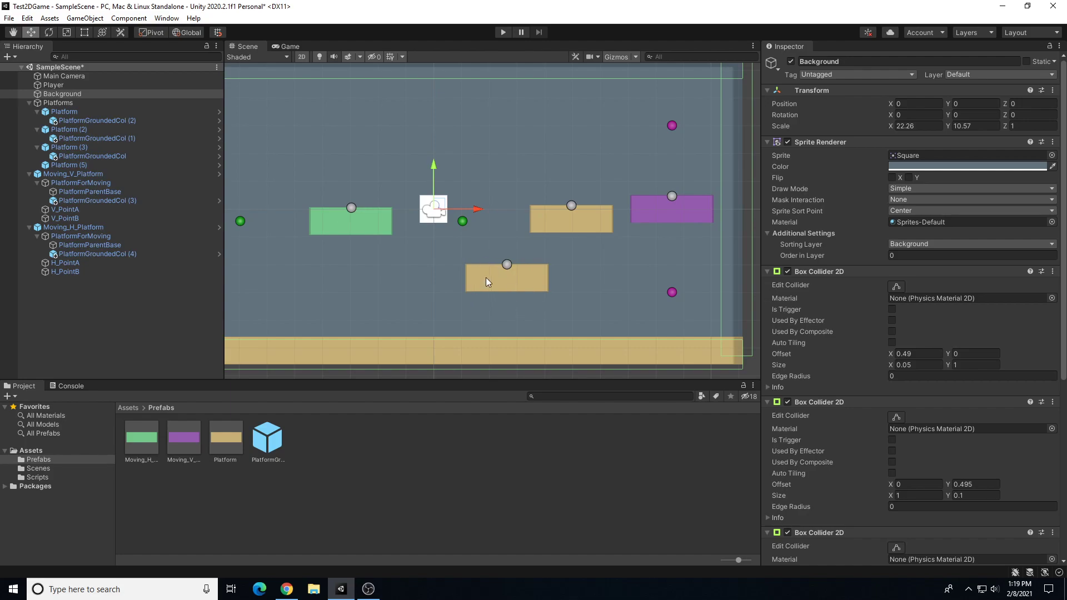
Step: Remove the Box Collider 2D component from the lower tan Platform, leaving its PlatformGroundedCol (2) child in place
left_click(505, 279)
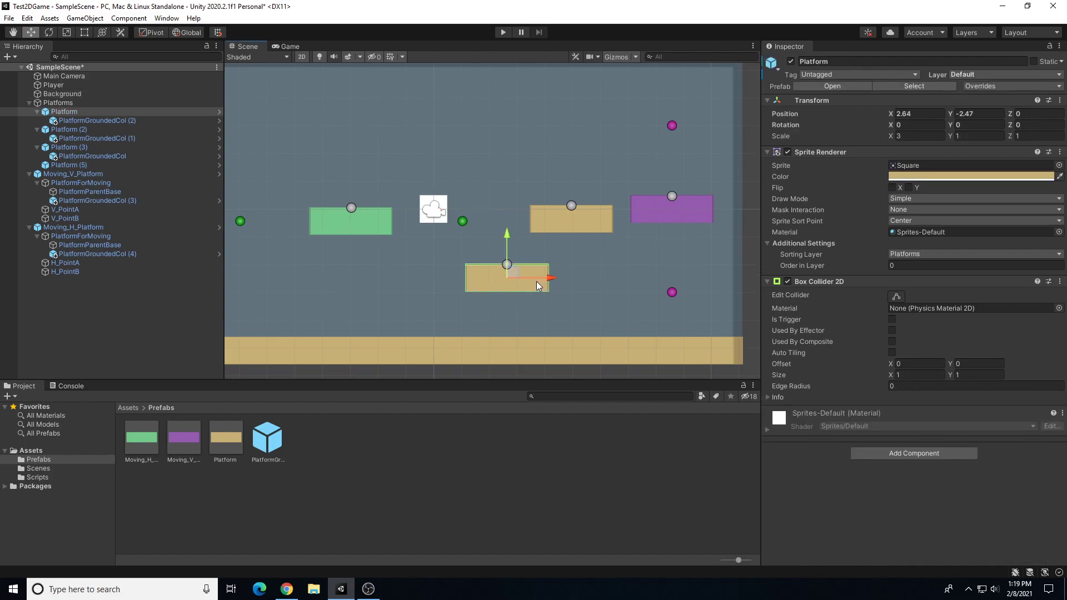
left_click(102, 200)
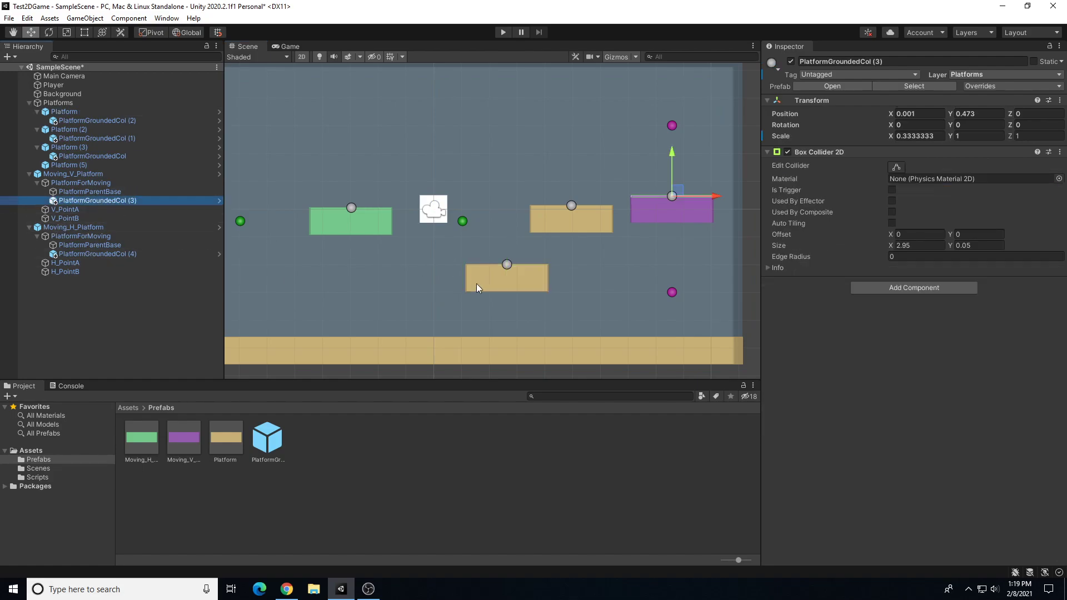
left_click(505, 278)
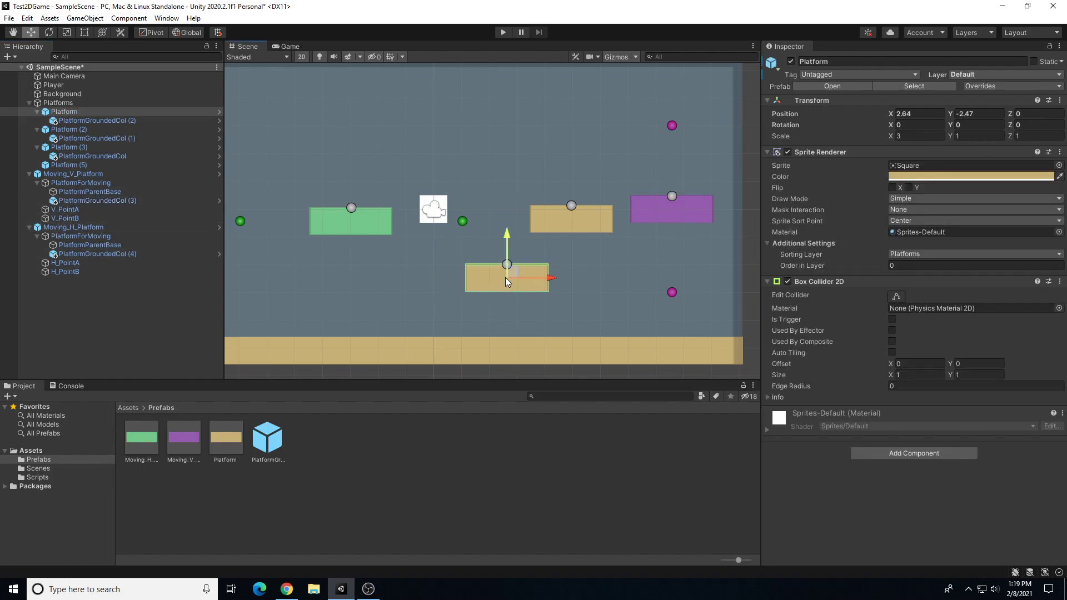
left_click(96, 119)
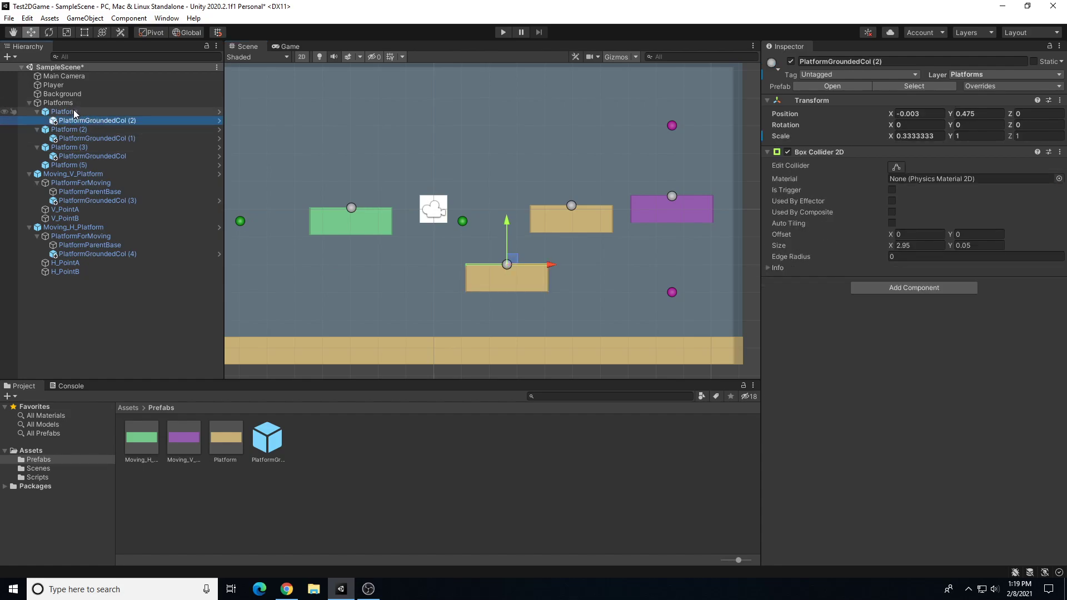
left_click(74, 111)
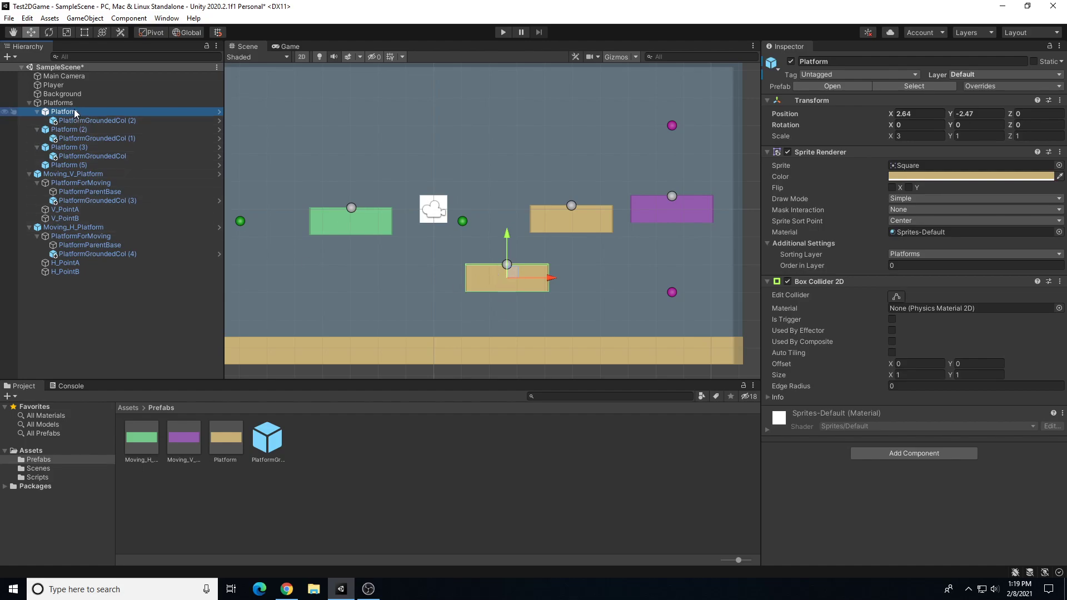
left_click(1060, 282)
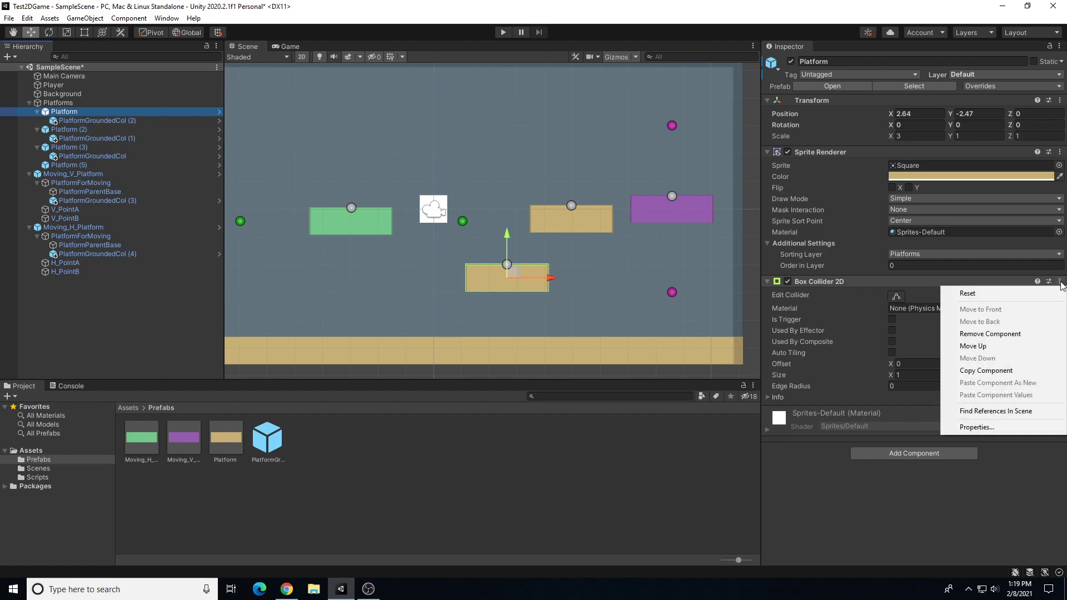
left_click(1016, 335)
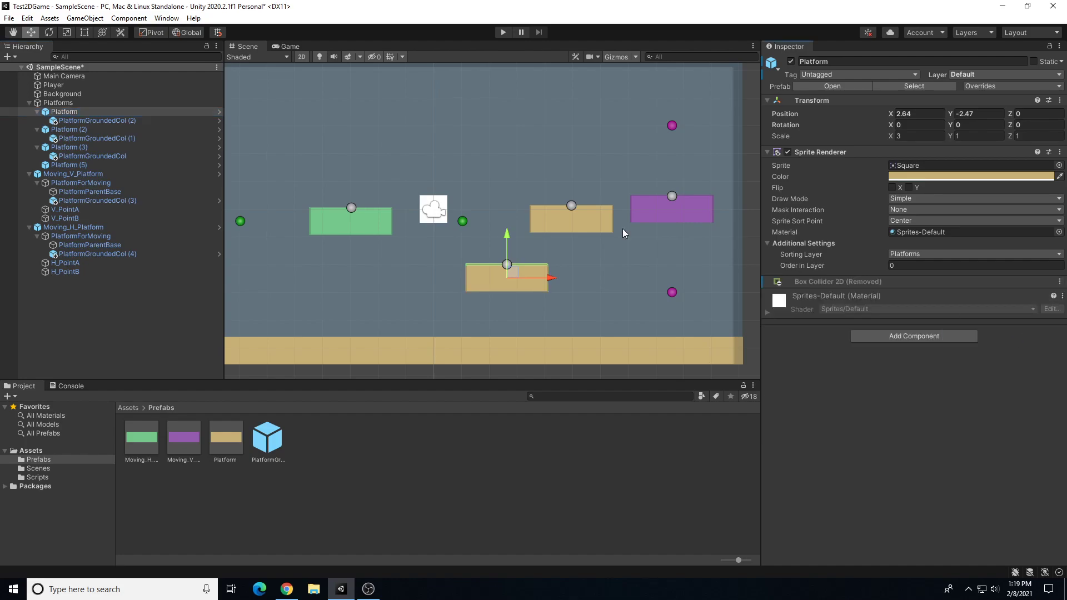
Step: Run the game, test jumping up through the lower tan platform from below and from its sides, and stop play mode
left_click(504, 35)
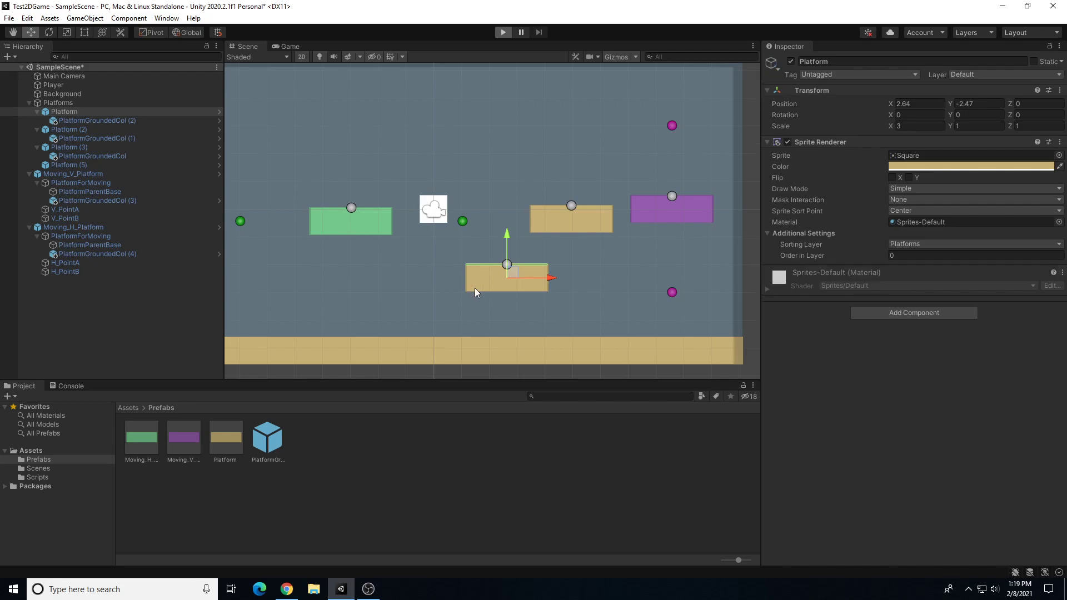
key("d")
key("space")
key("space")
key("space")
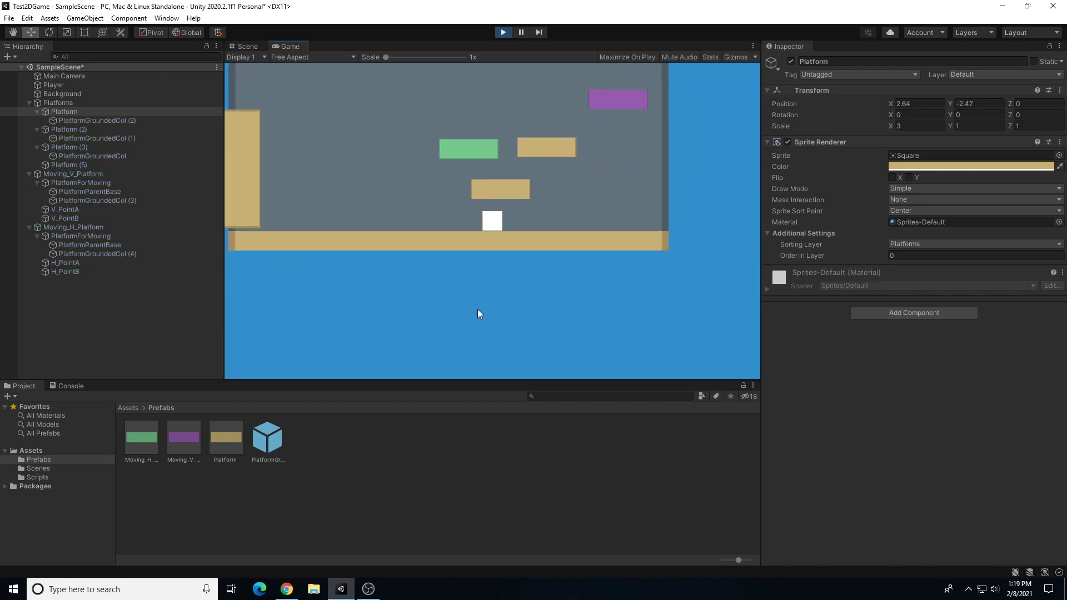
key("d")
key("space")
key("space")
key("space")
key("a")
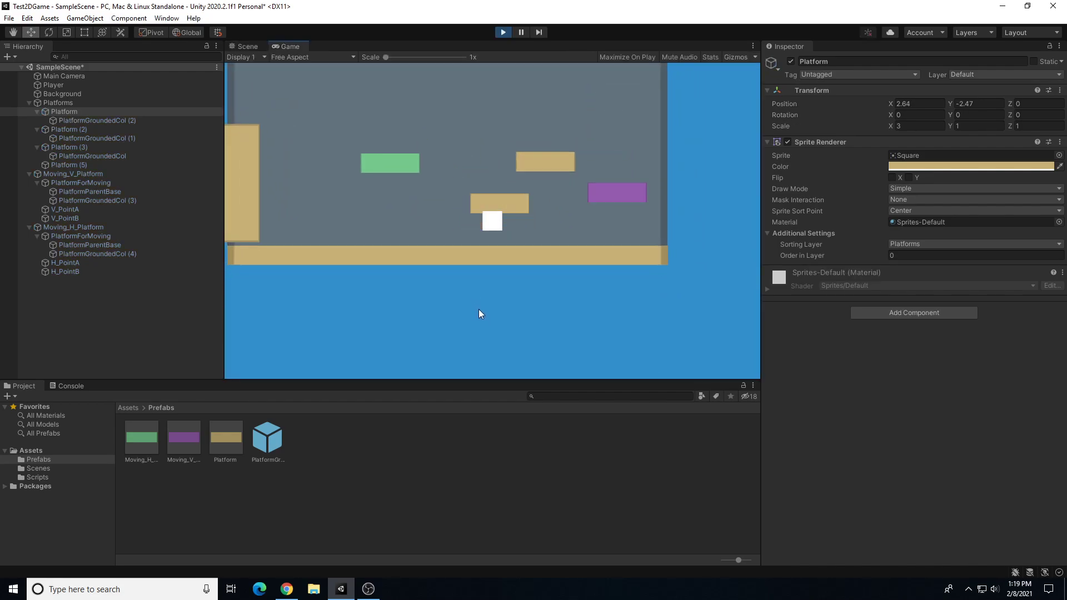
key("d")
key("space")
key("space")
key("space")
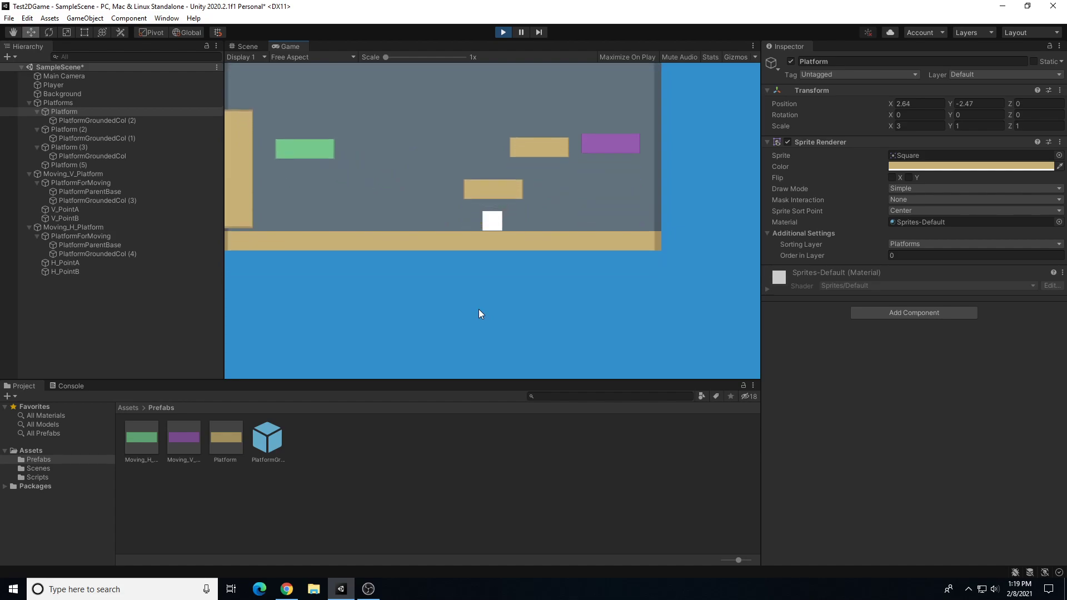
key("space")
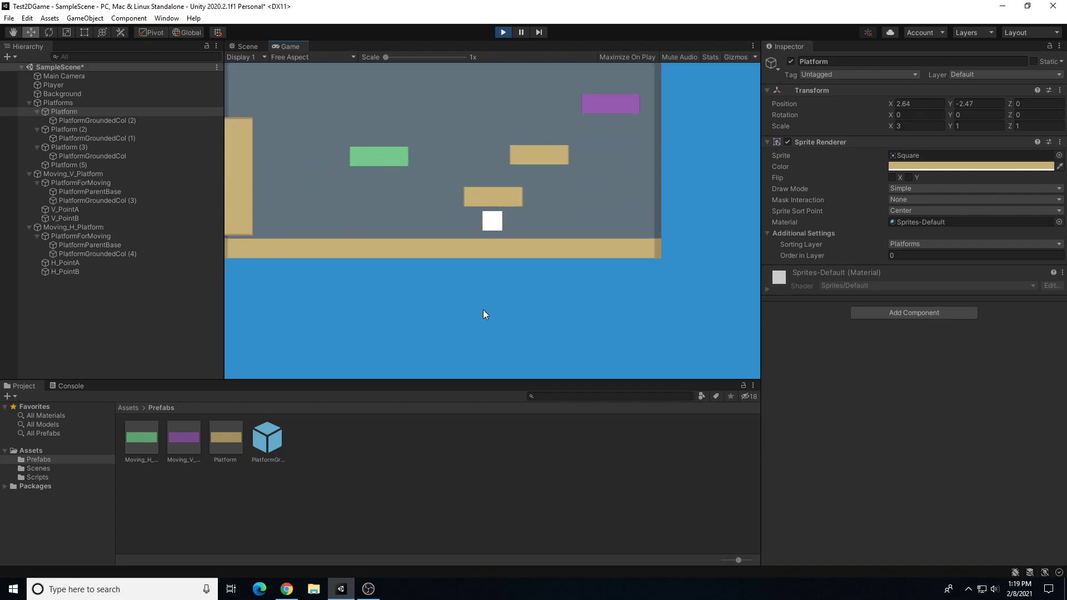
key("a")
key("d")
key("space")
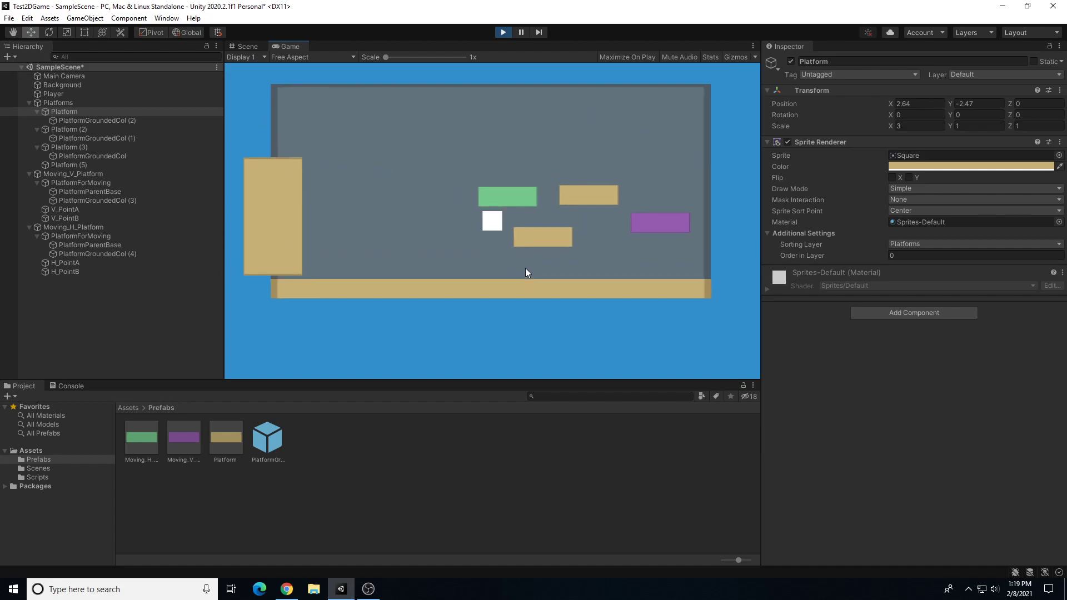
key("d")
key("space")
key("a")
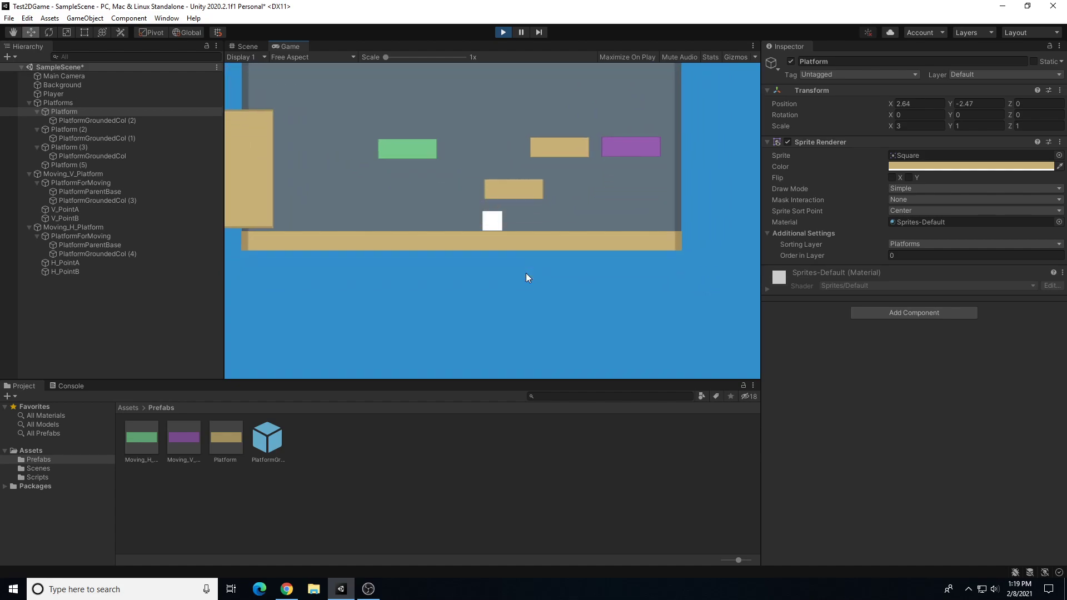
key("d")
key("a")
key("space")
key("d")
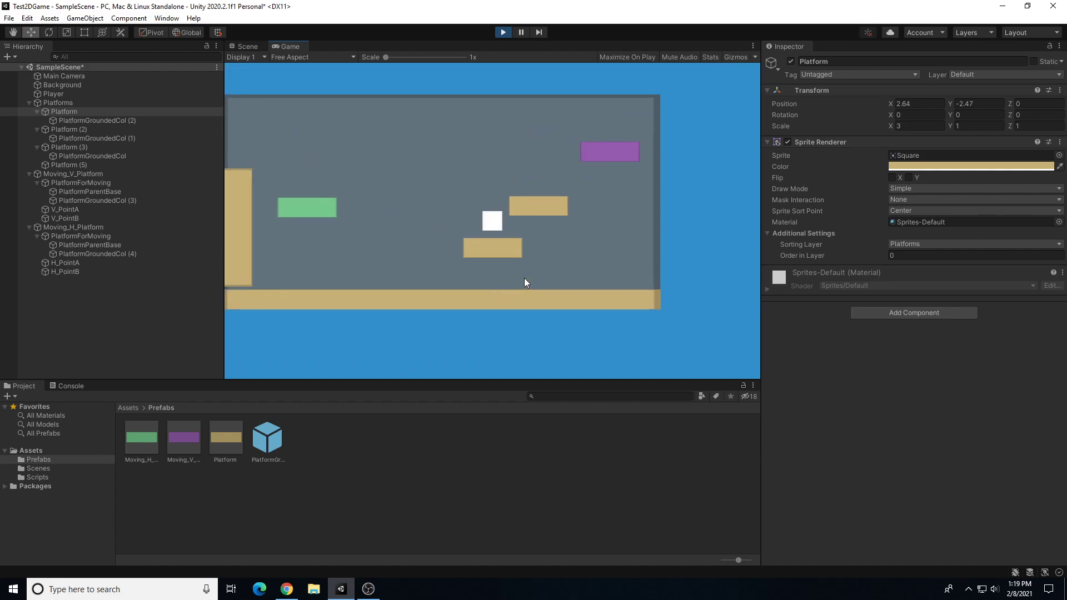
key("a")
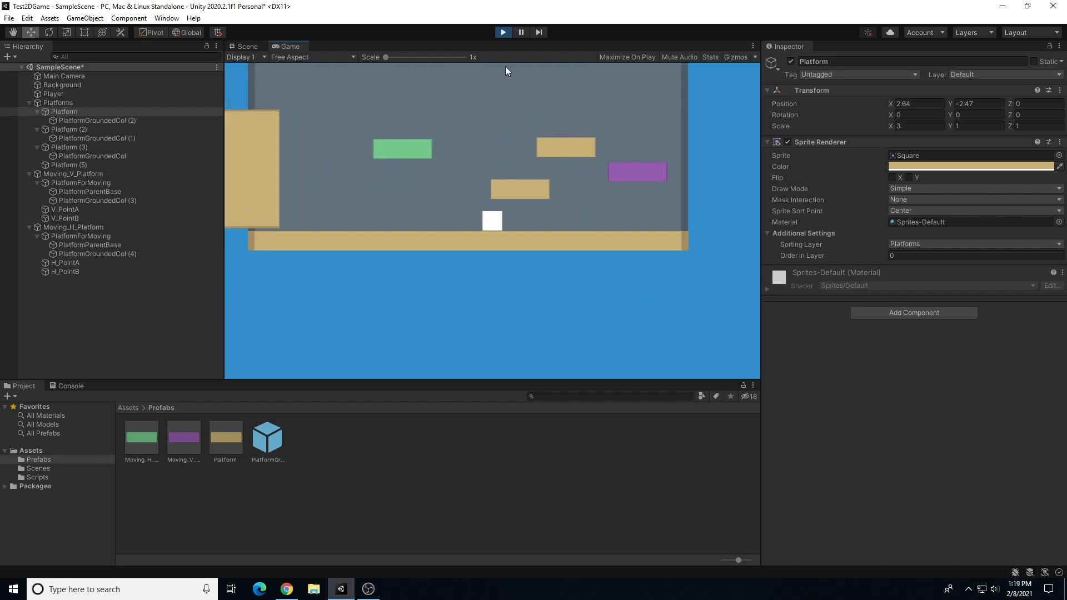
left_click(503, 32)
Step: Compare the collider settings of the lower tan Platform with those of its PlatformGroundedCol (2) child
left_click(545, 264)
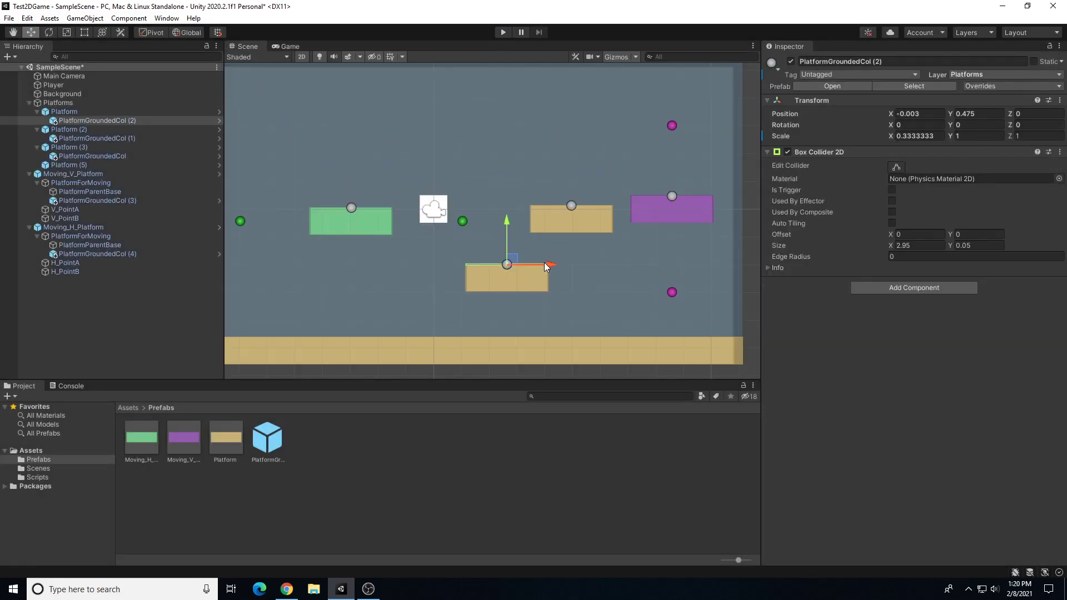
left_click(81, 111)
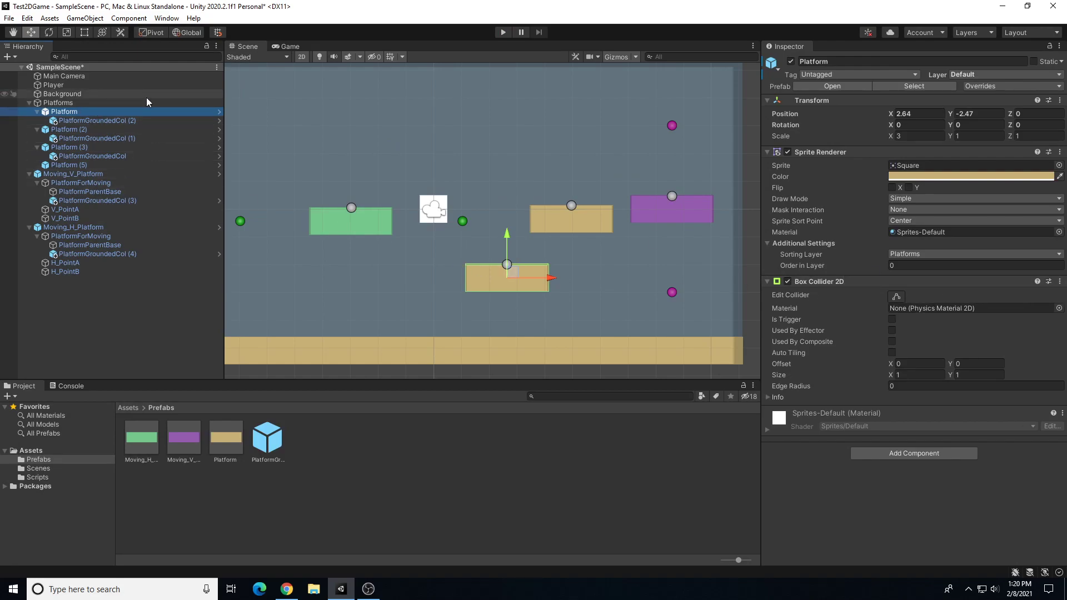
left_click(112, 121)
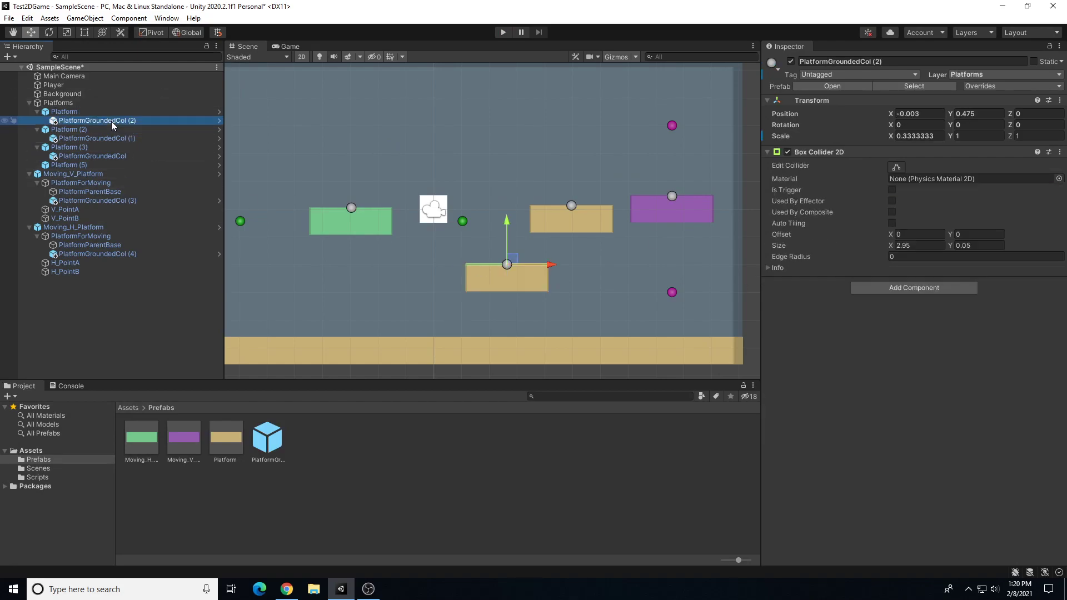
left_click(72, 111)
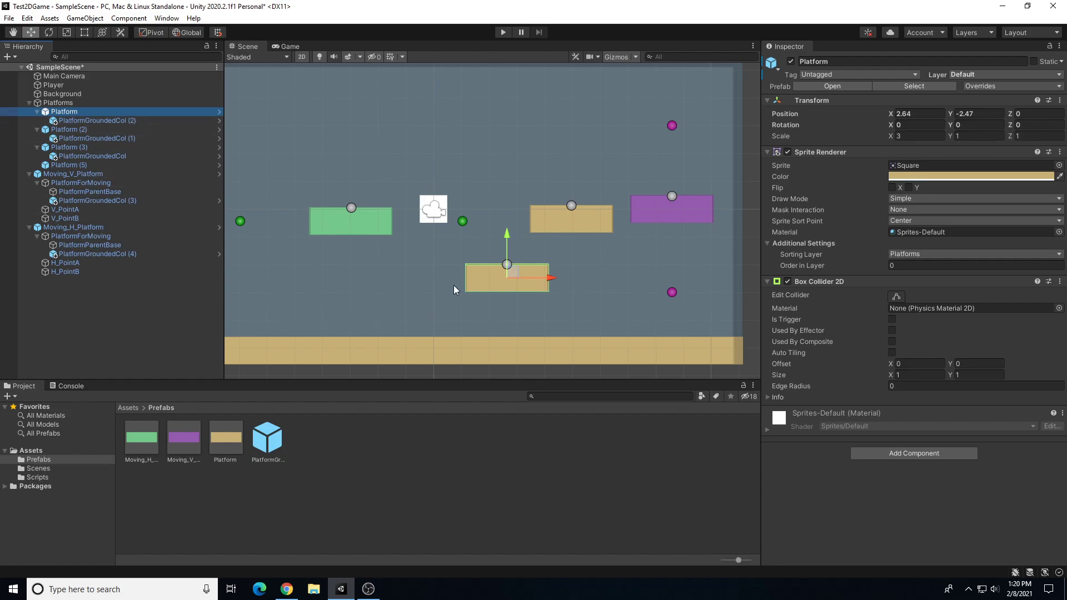
Step: Move PlatformGroundedCol (2) sideways off its platform to about X -1.217 and select the parent Platform to show both colliders separately
left_click(83, 121)
scroll(440, 292, "up", 2)
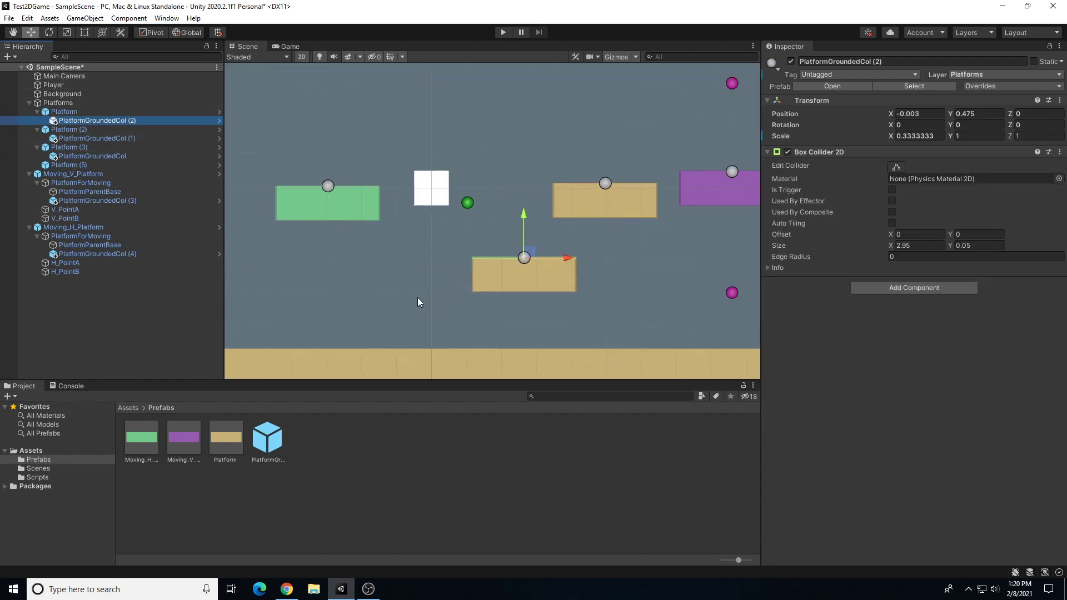
scroll(414, 299, "up", 2)
scroll(445, 301, "up", 1)
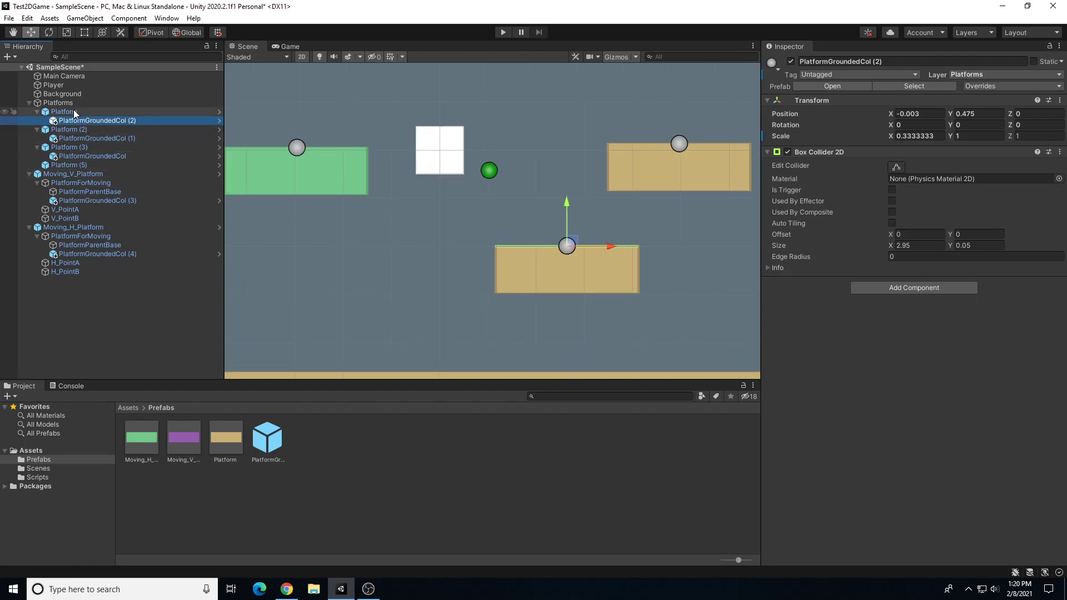
left_click_drag(611, 246, 443, 246)
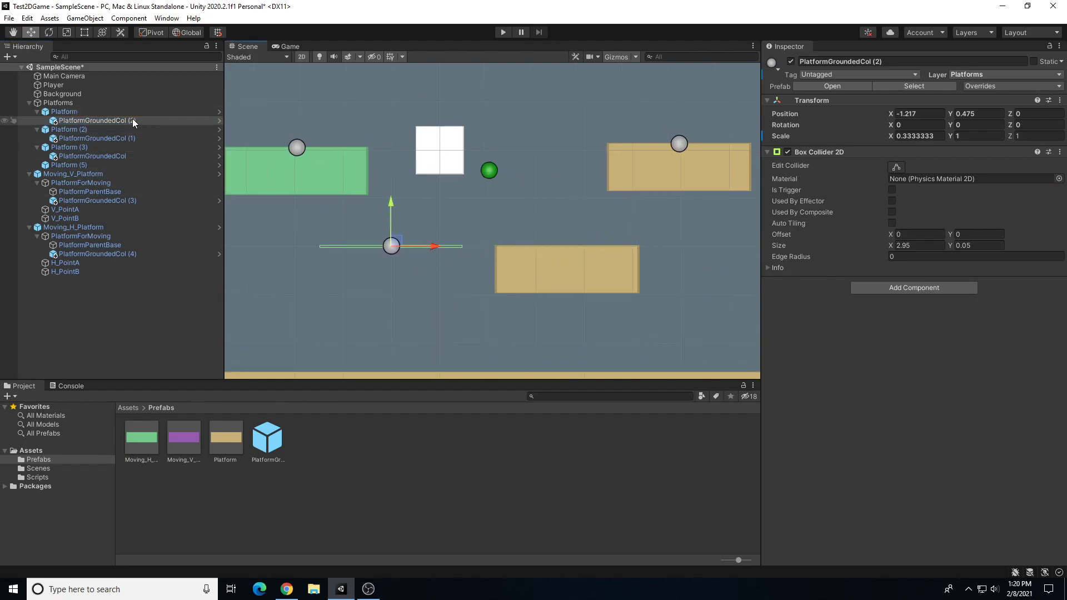
left_click(90, 113)
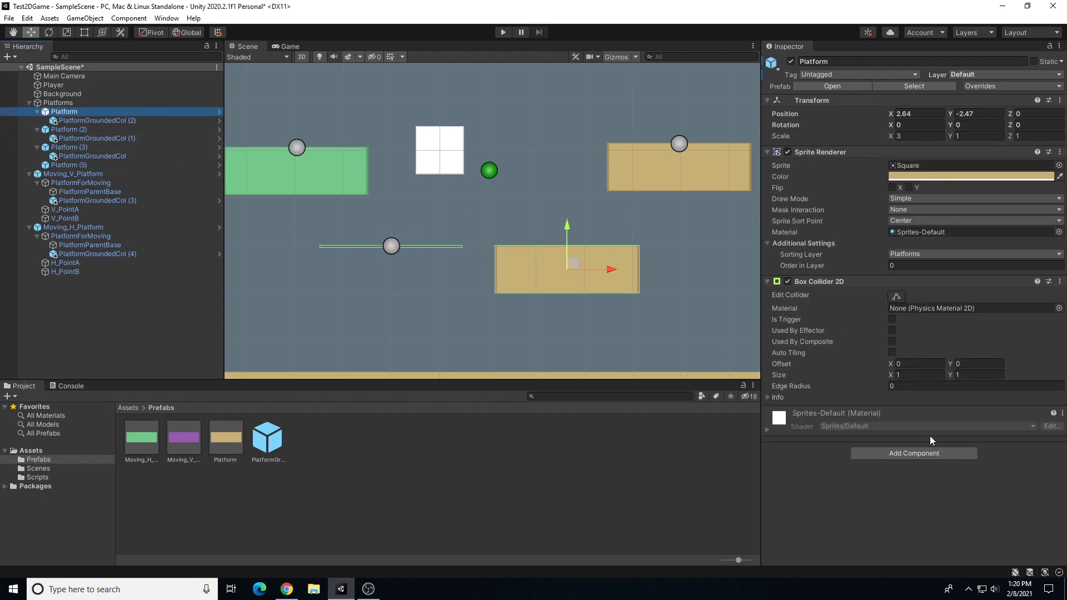
Step: Add a Platform Effector 2D component to the lower tan Platform and show its one-way settings
left_click(922, 452)
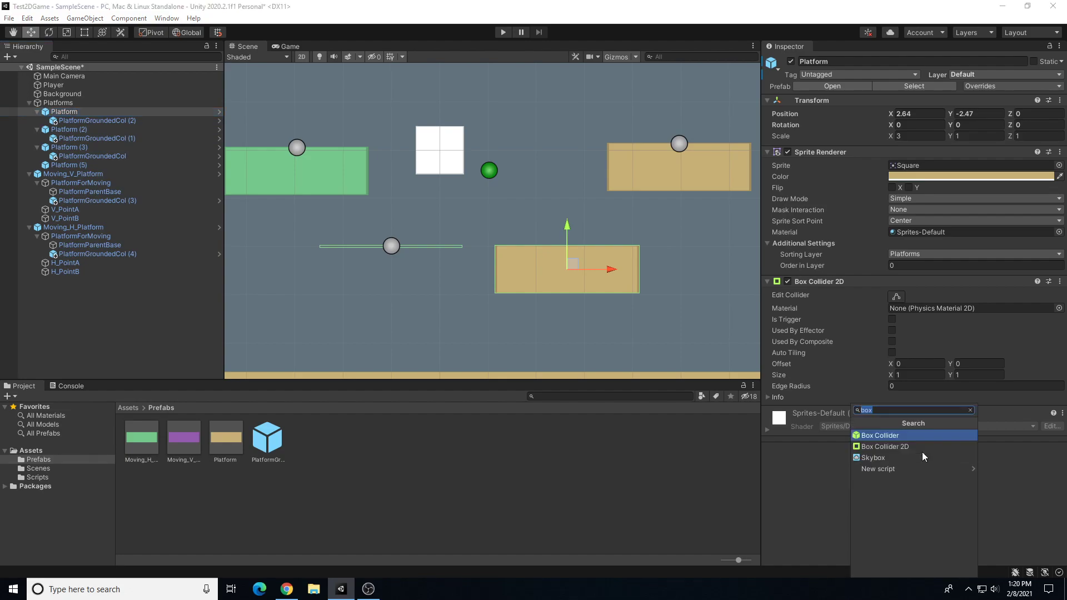
type("platform")
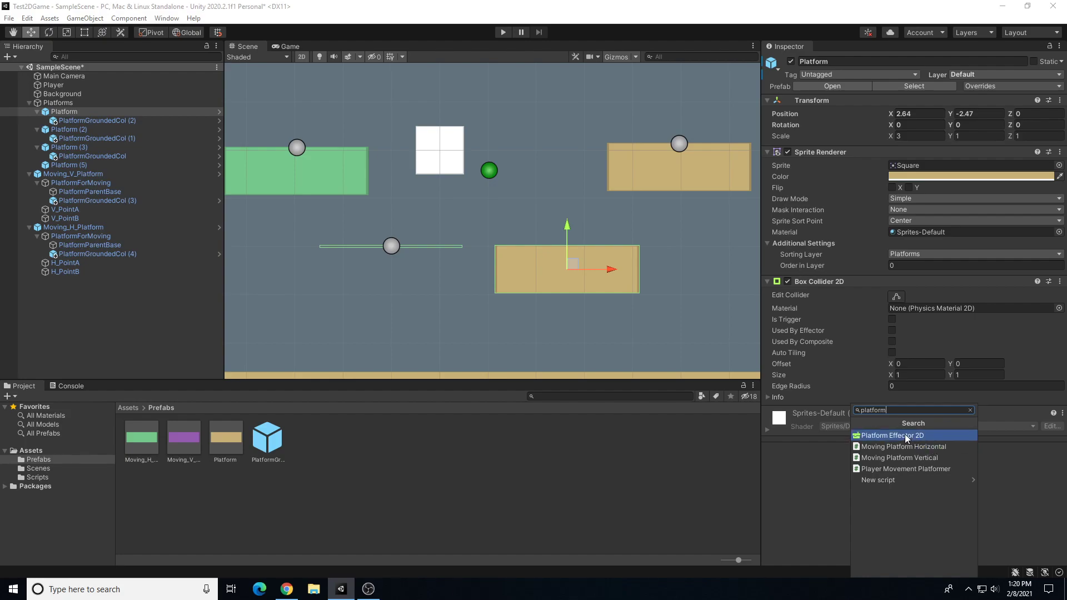
left_click(904, 435)
scroll(914, 444, "down", 1)
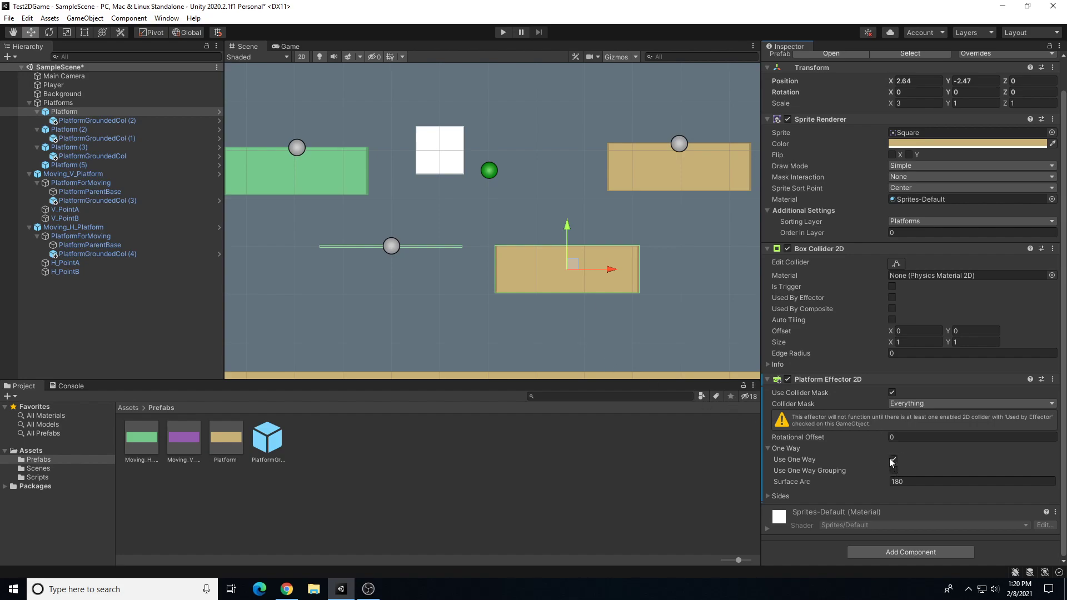
Step: Run the game, test jumping against the lower tan platform from below with the new effector, and stop play mode
left_click(504, 33)
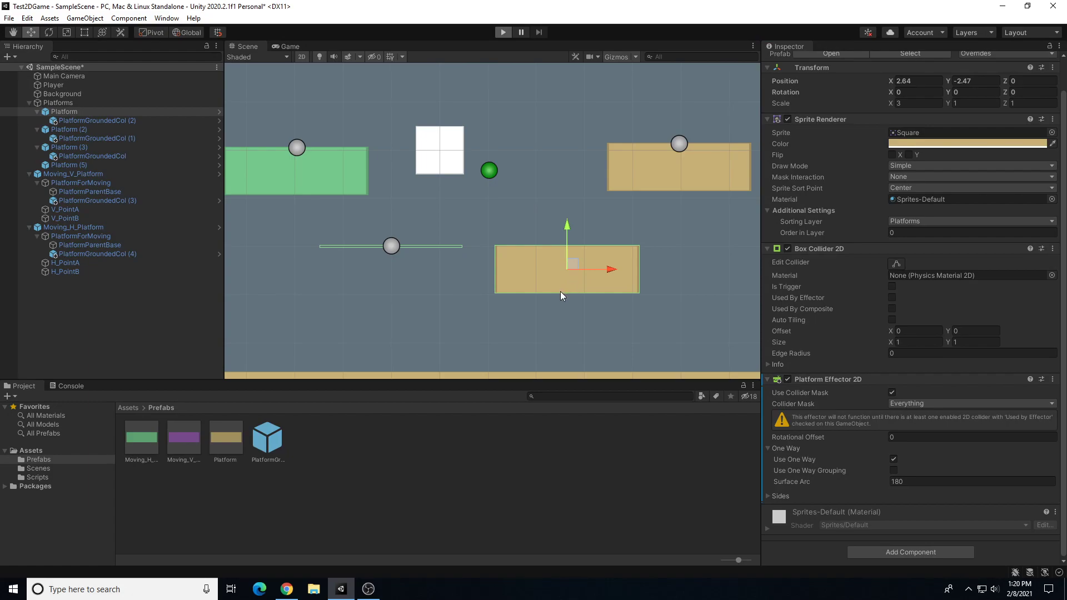
key("d")
key("space")
key("d")
key("space")
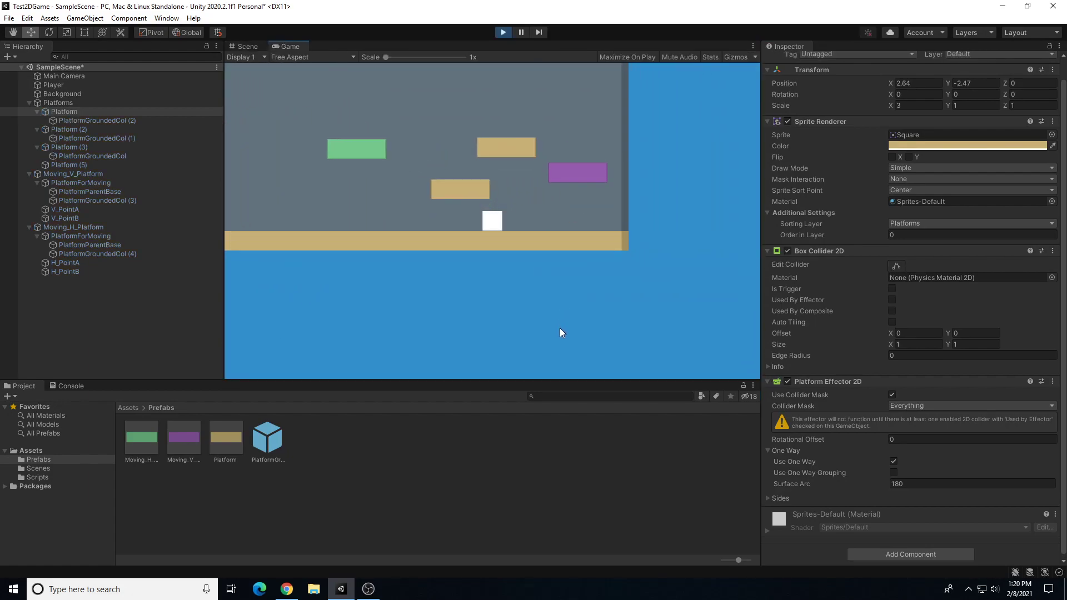
key("space")
key("a")
key("space")
key("a")
key("space")
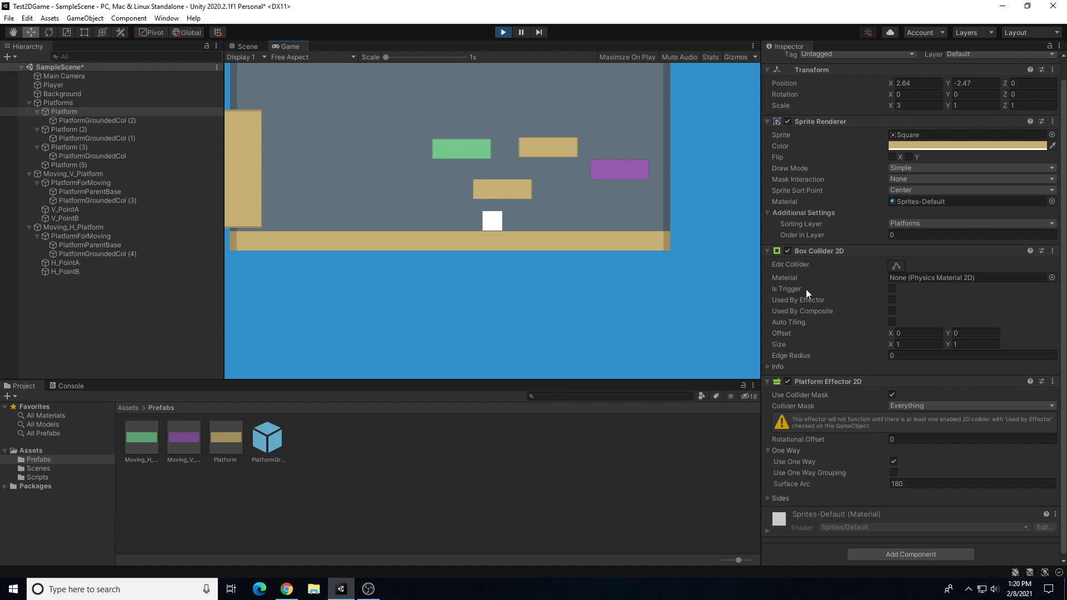
left_click(501, 33)
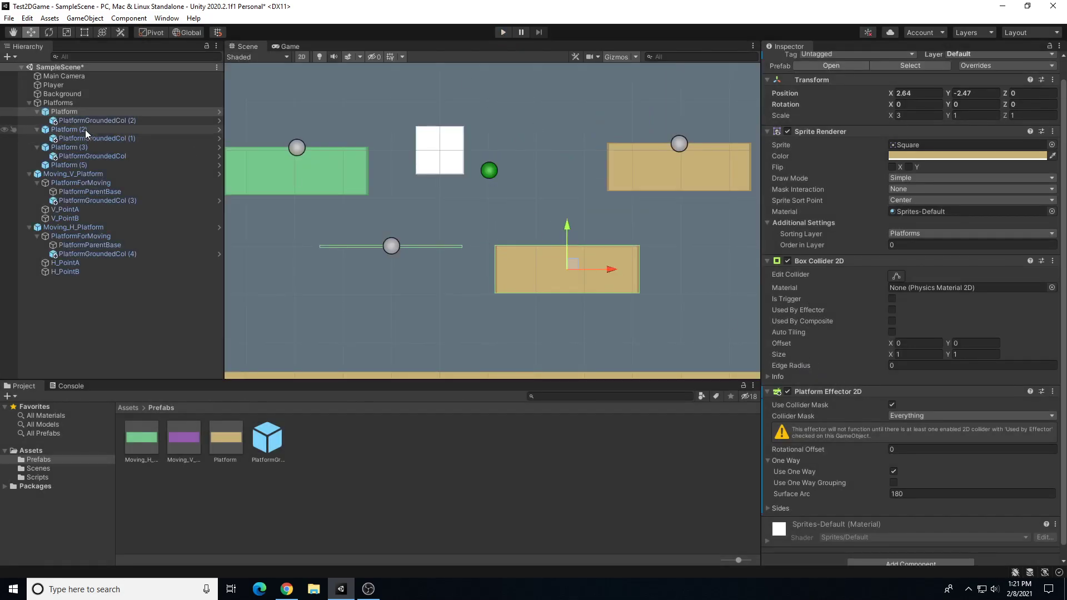
Step: Enable Used By Effector on the lower Platform's Box Collider 2D, play-test moving and jumping on top of that platform, and stop play mode
left_click(891, 310)
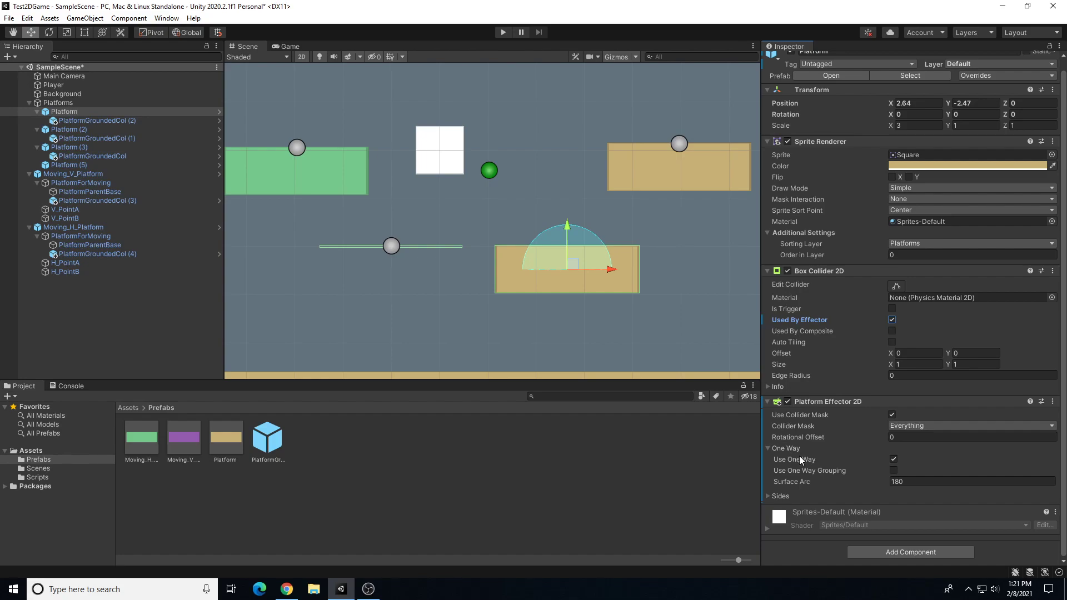
left_click(503, 33)
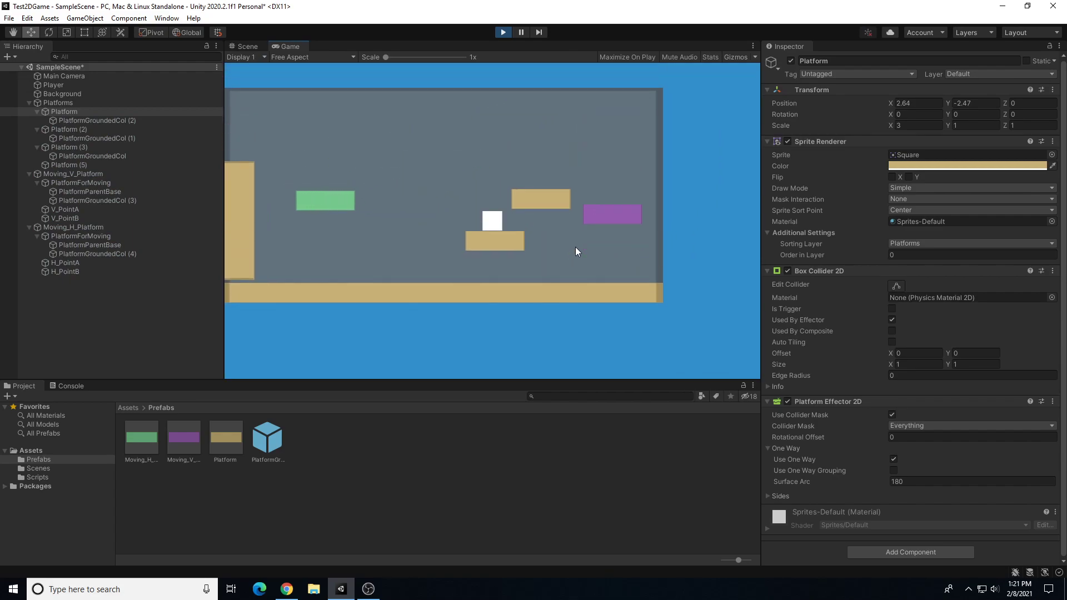
key("Right")
key("Left")
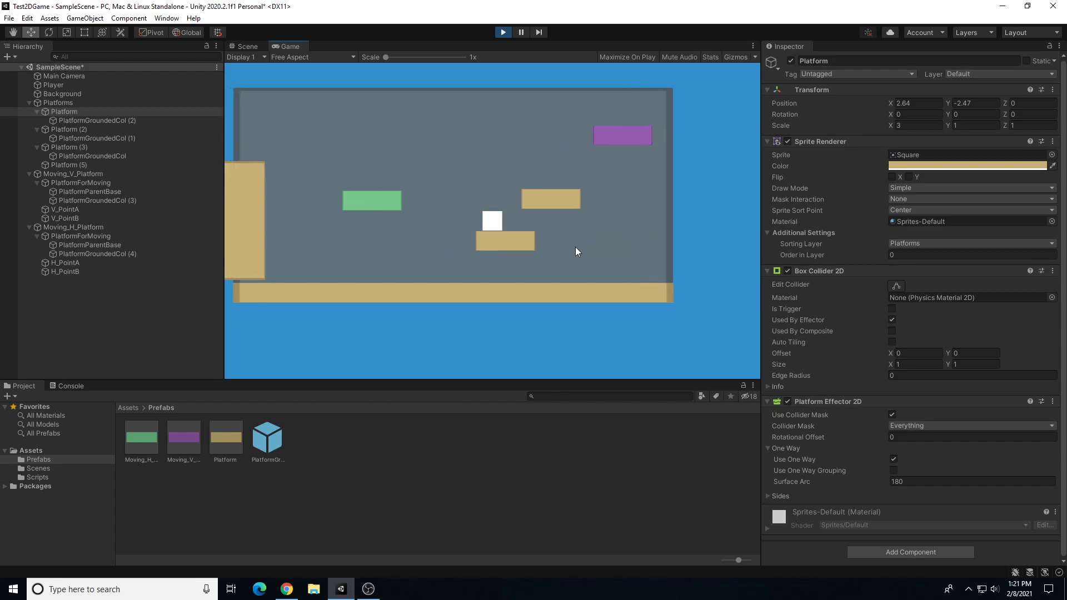
key("Right")
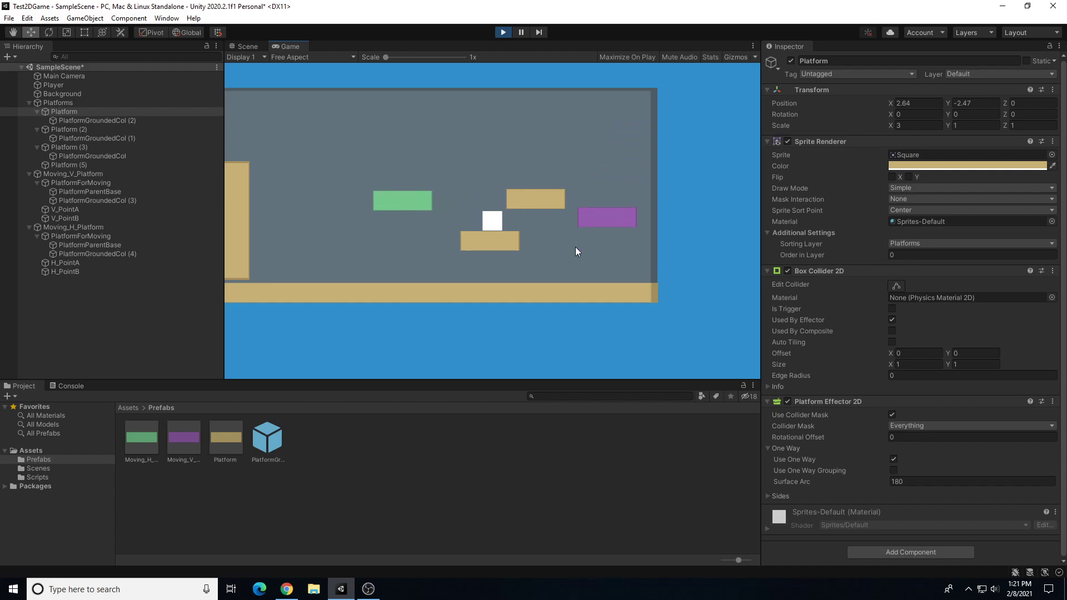
key("Right")
key("Left")
key("Right")
key("Left")
key("Right")
key("Left")
key("space")
key("Right")
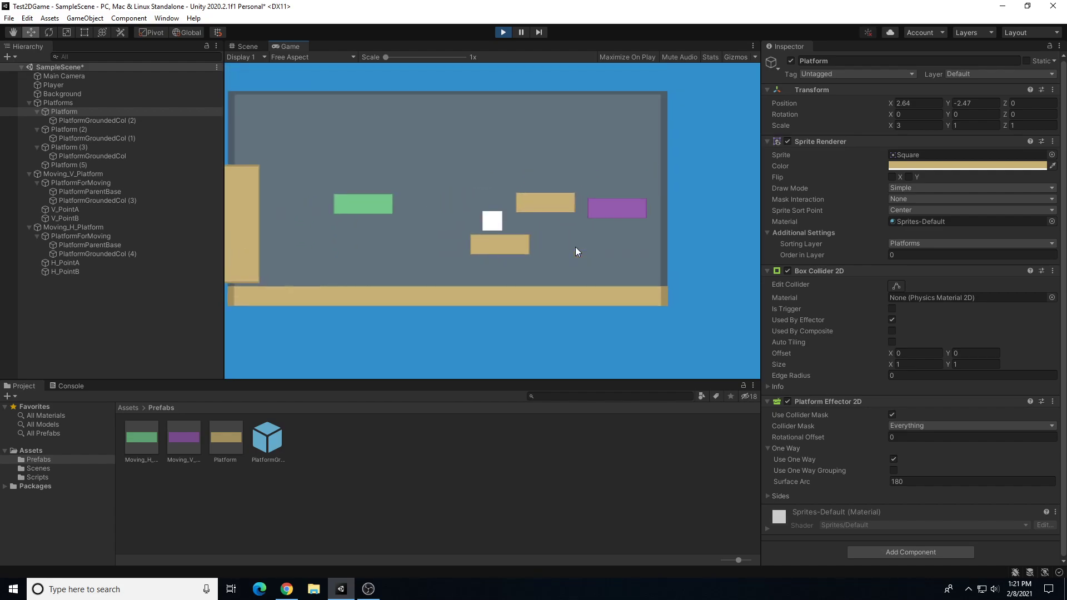
key("Right")
key("Left")
key("space")
key("Right")
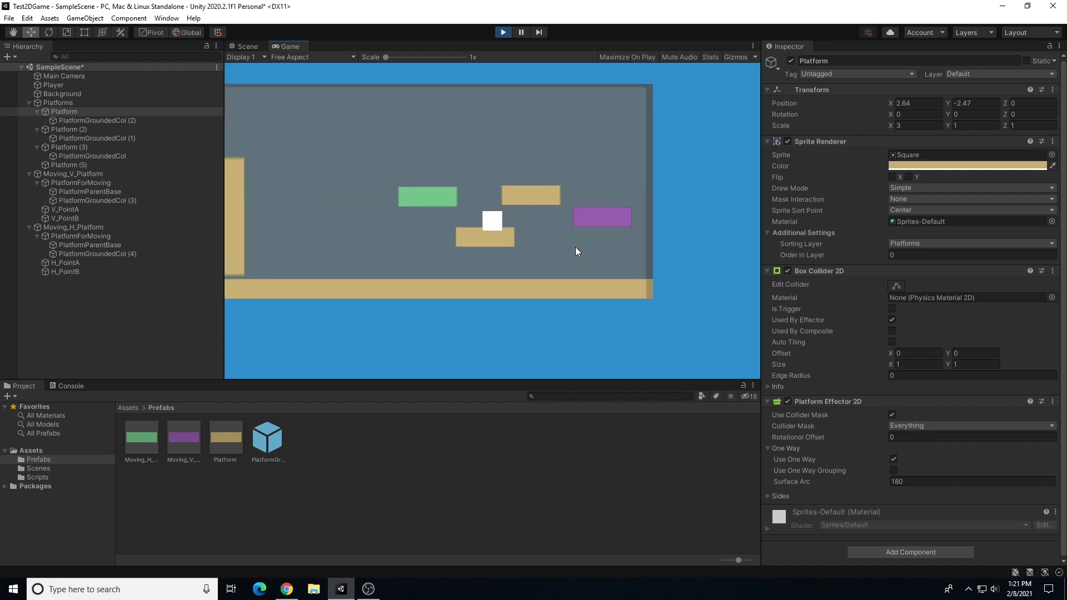
key("Left")
key("space")
key("Right")
key("Right")
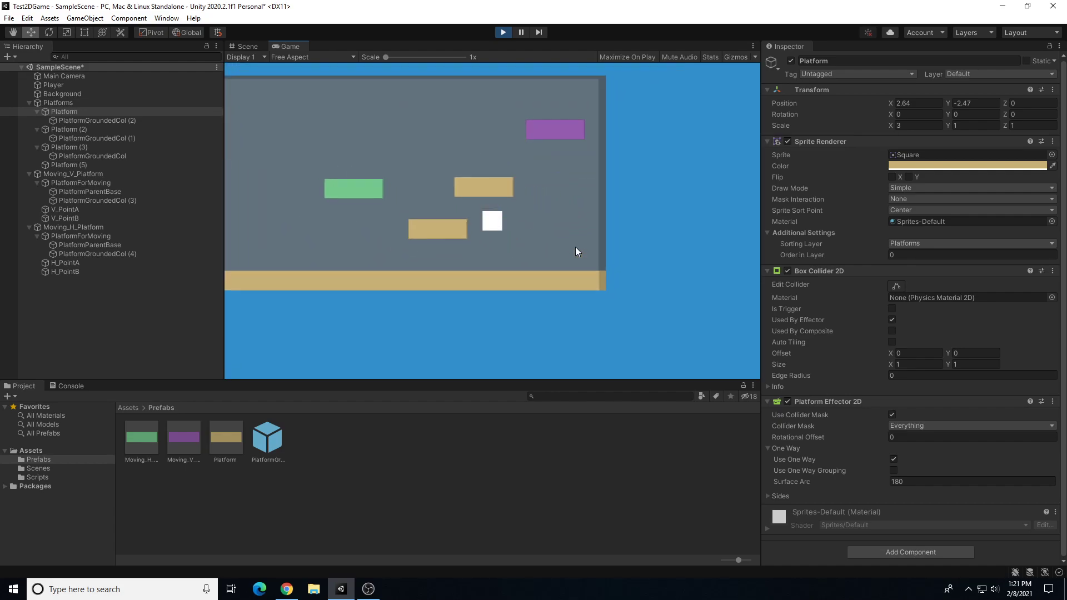
key("Left")
left_click(499, 32)
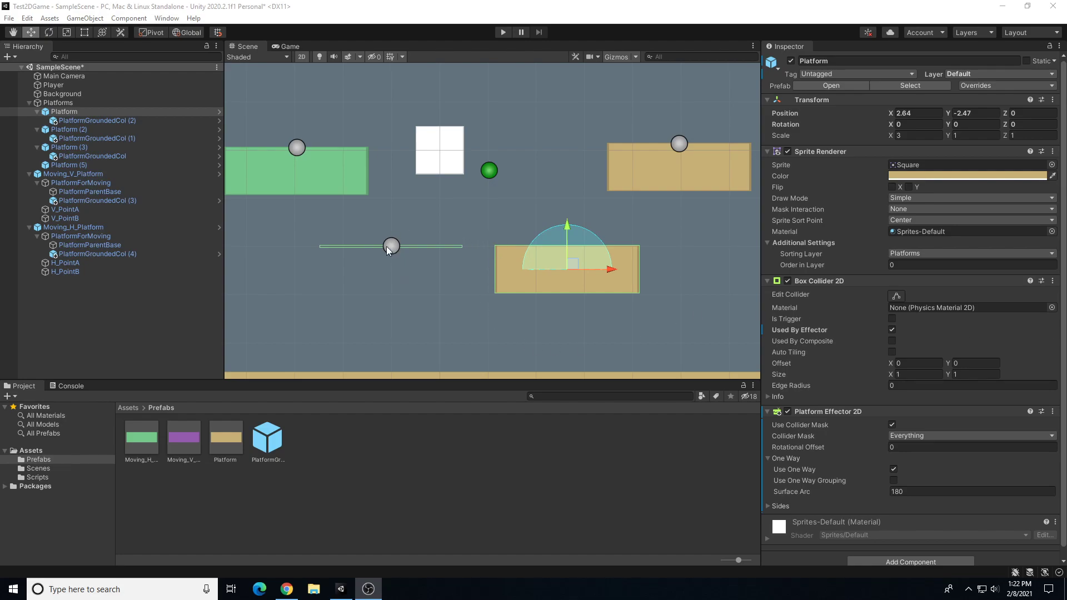
Step: Delete the offset PlatformGroundedCol (2) collider from the scene and select the lower tan Platform
left_click(392, 246)
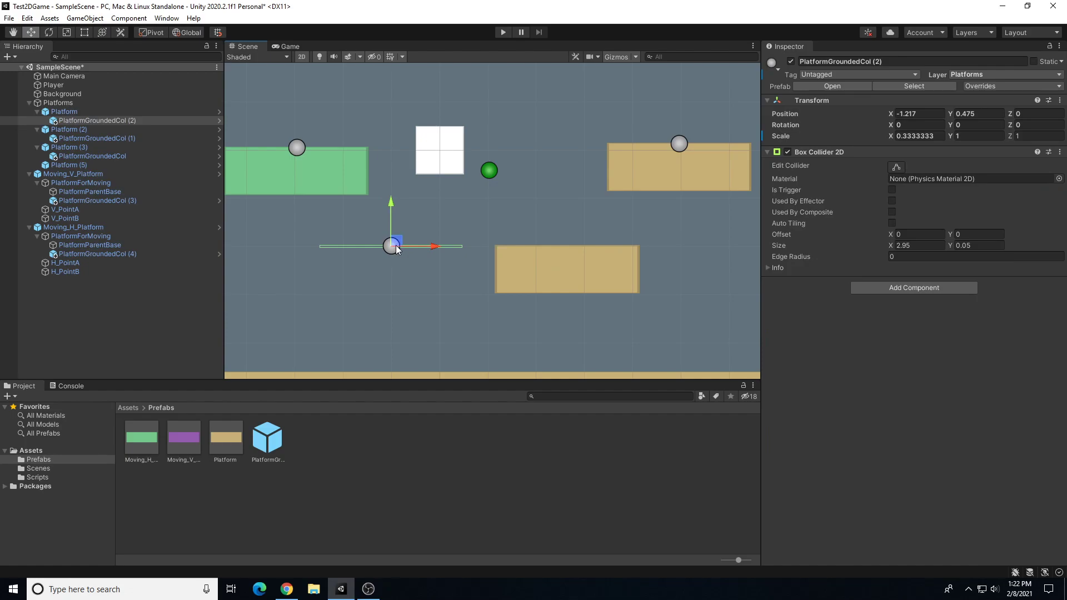
key("Delete")
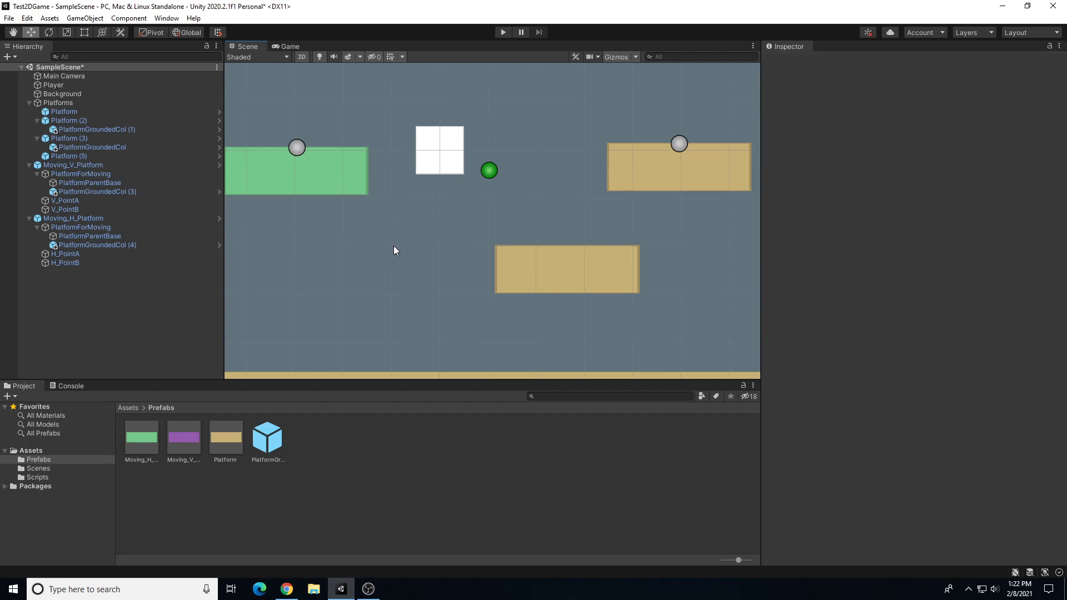
left_click(550, 271)
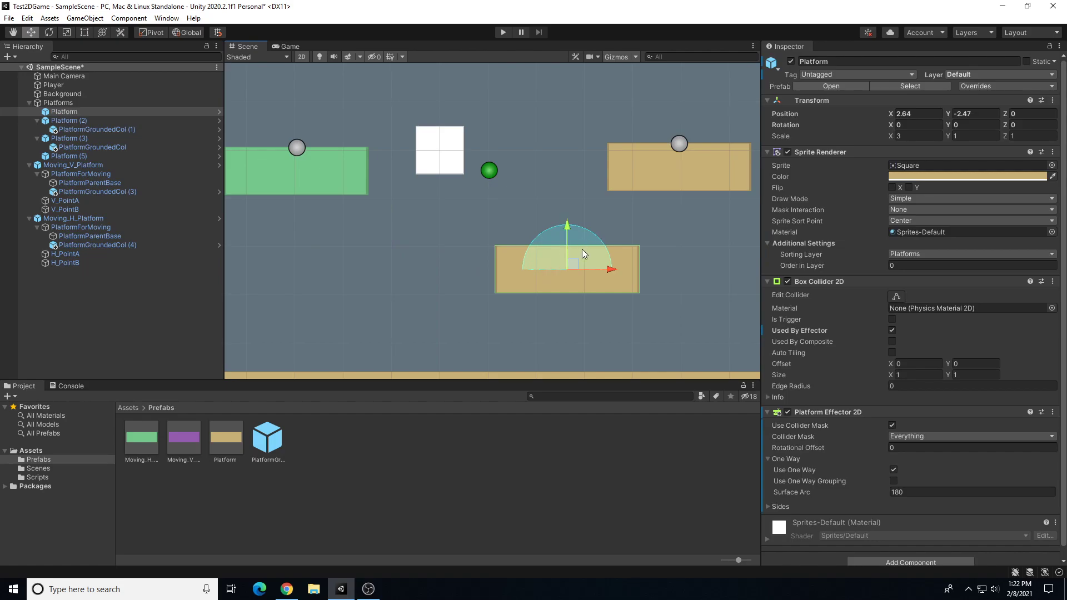
Step: Run the game, test moving and jumping on the lower platform without its grounded collider, and stop play mode
left_click(502, 32)
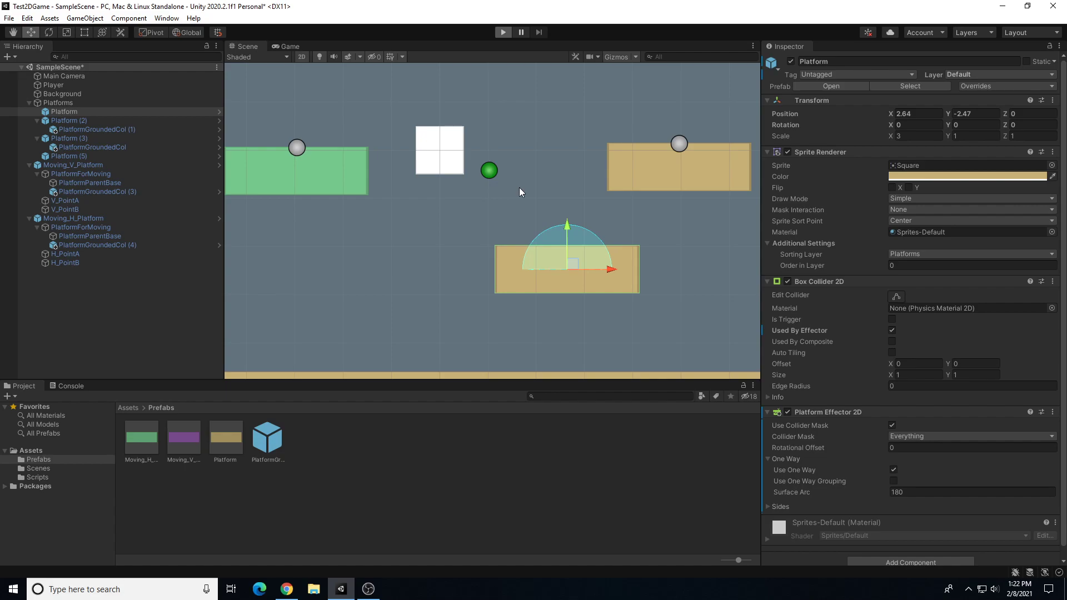
key("space")
key("a")
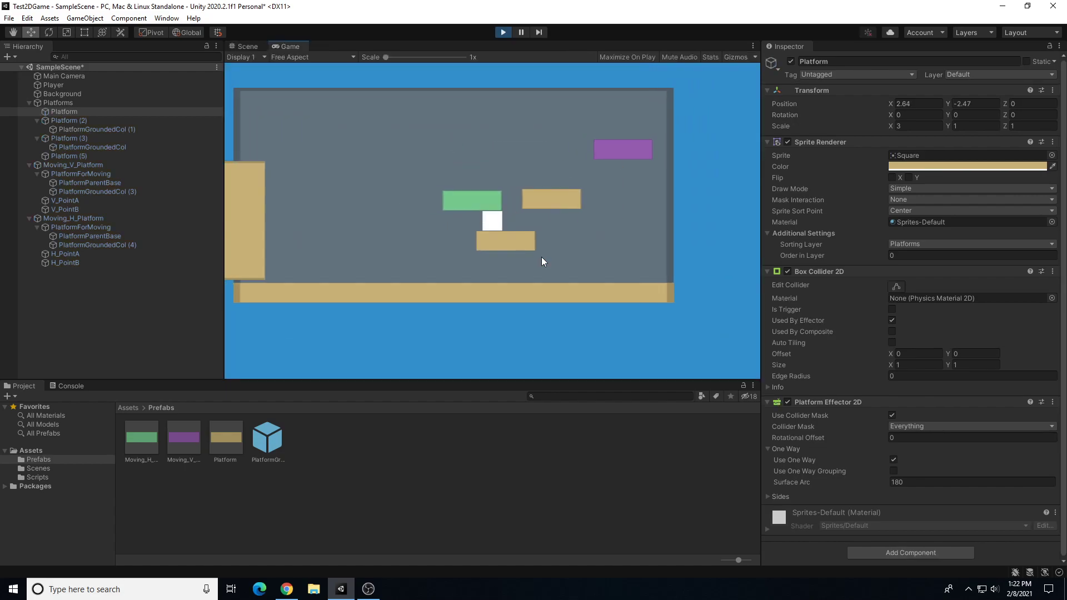
key("d")
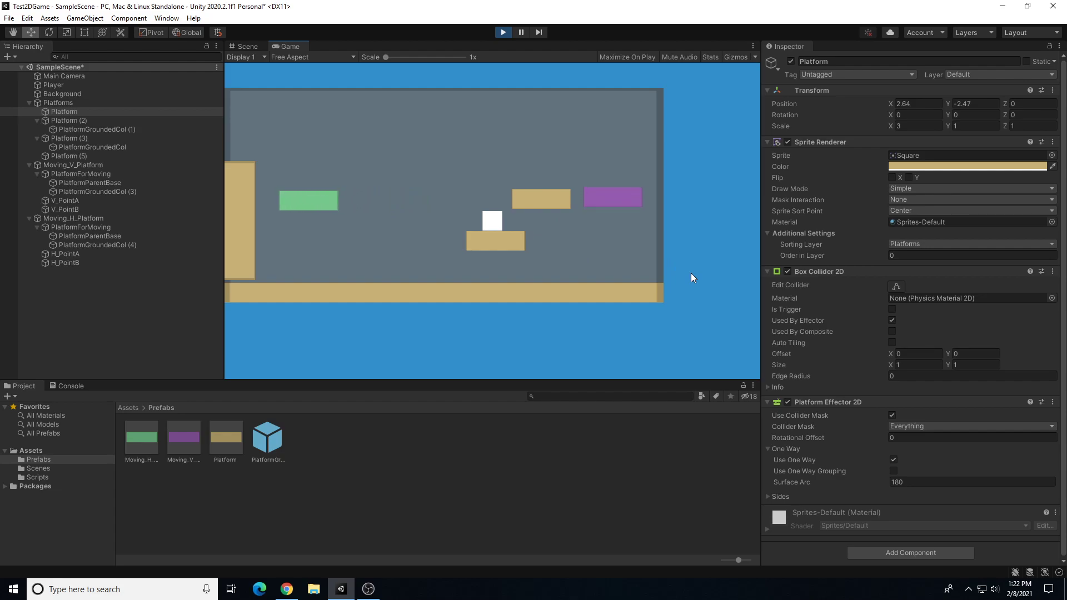
key("a")
key("d")
key("space")
key("a")
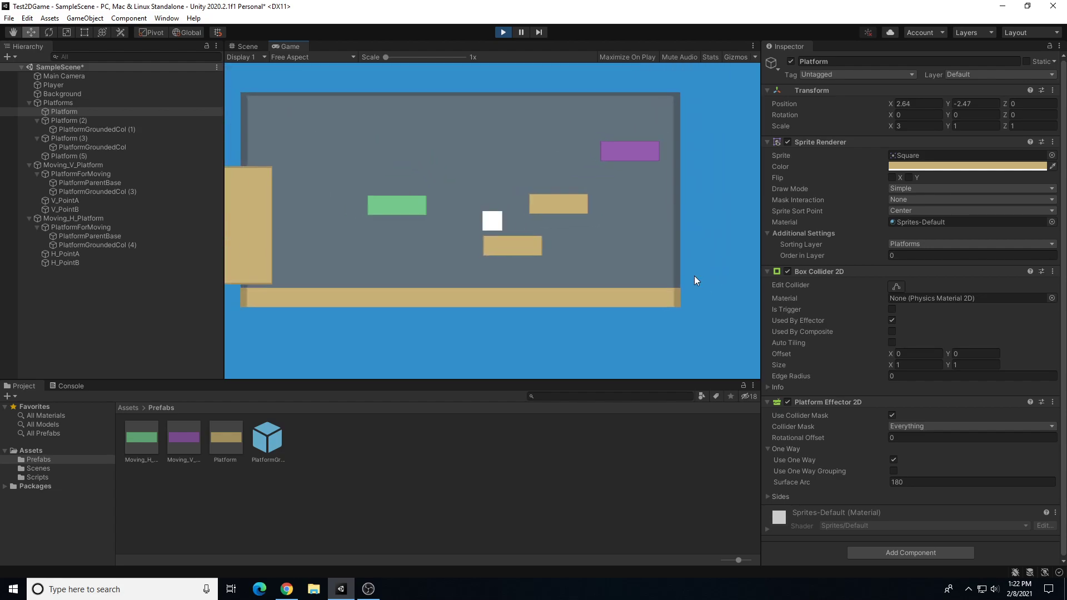
key("d")
key("a")
left_click(503, 32)
Step: Assign the lower tan Platform object to the Platforms layer
left_click(79, 111)
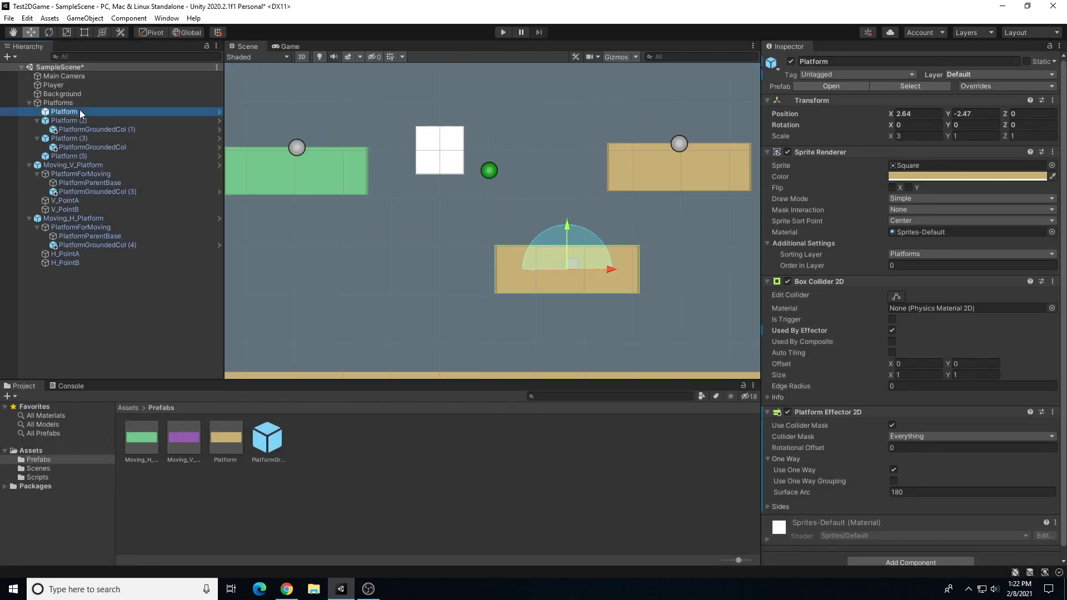
left_click(997, 75)
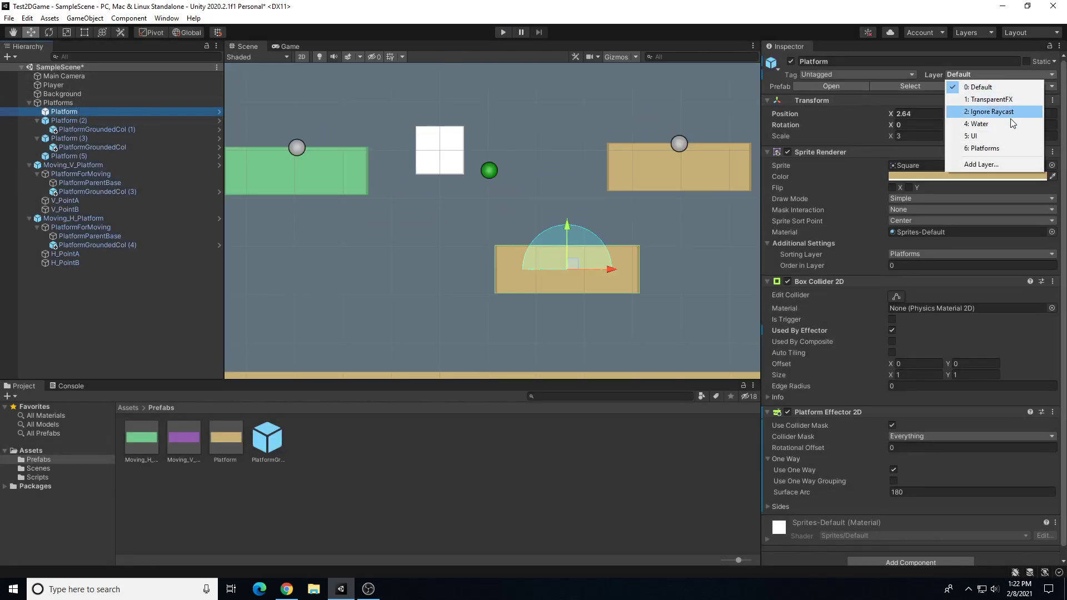
left_click(982, 150)
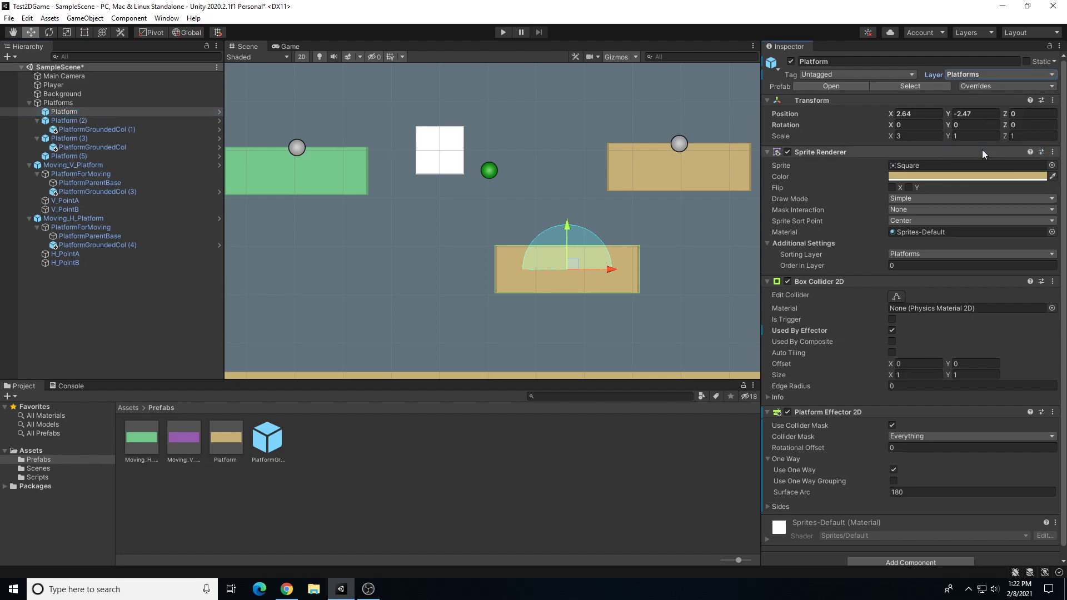
Step: Run the game, test jumping from the lower platform's top, up through it from below and at its sides, and stop play mode
left_click(503, 32)
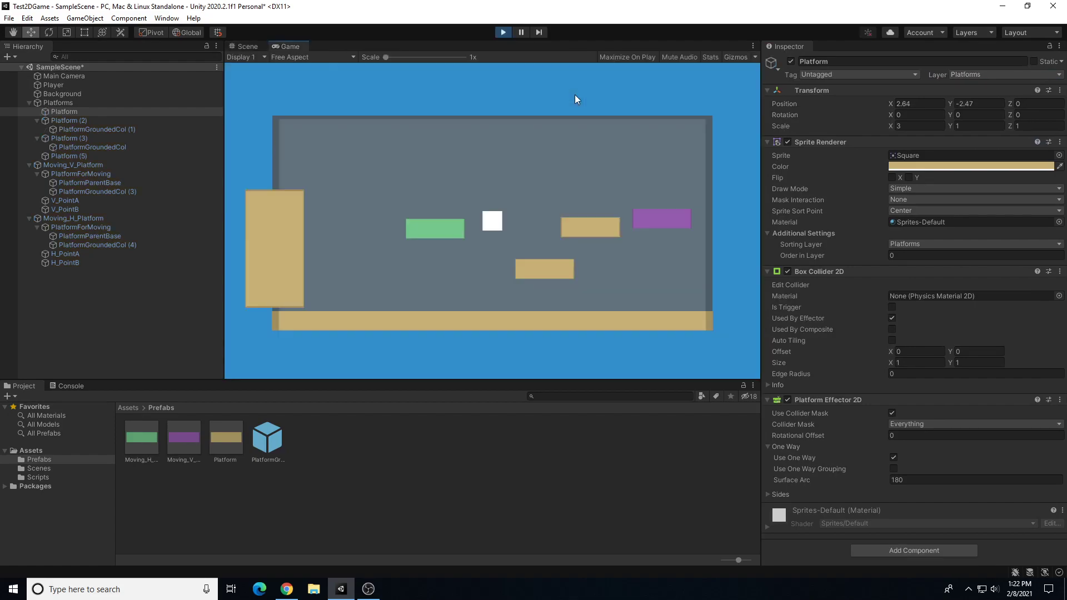
key("a")
key("d")
key("space")
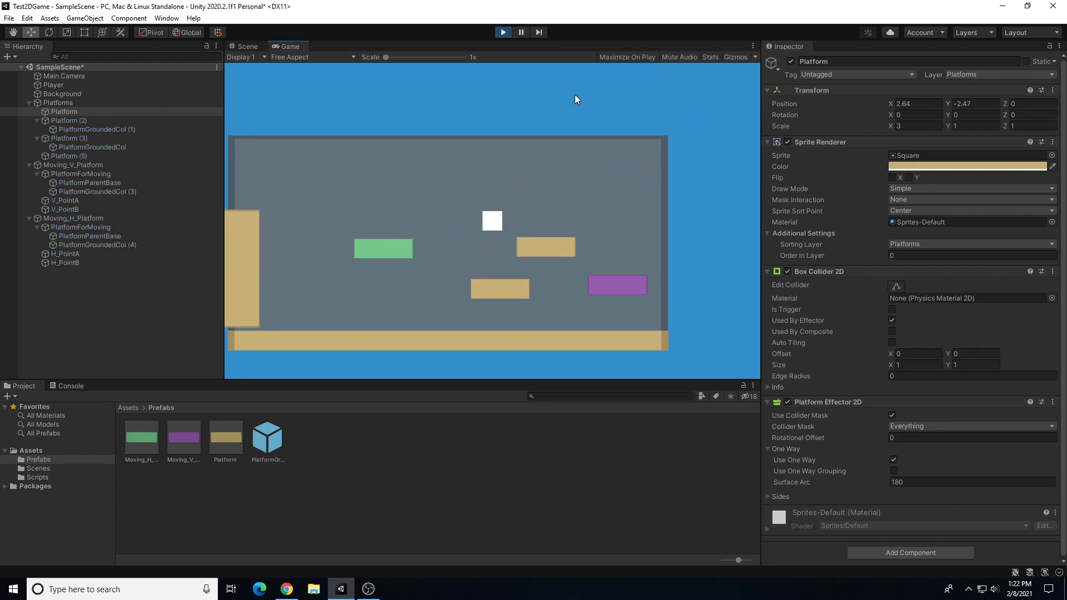
key("a")
key("d")
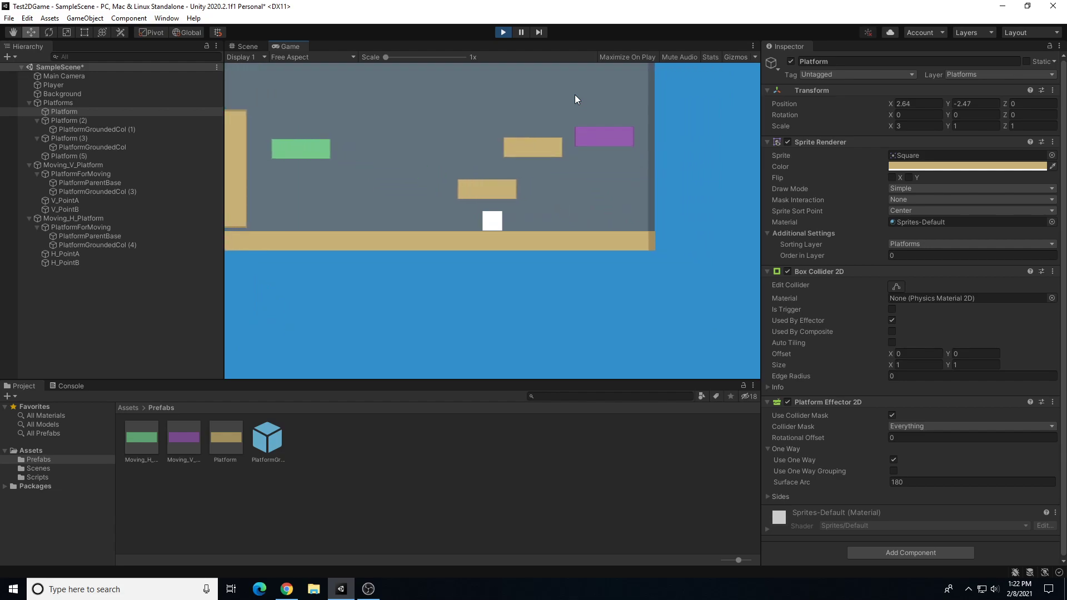
key("space")
key("a")
key("a")
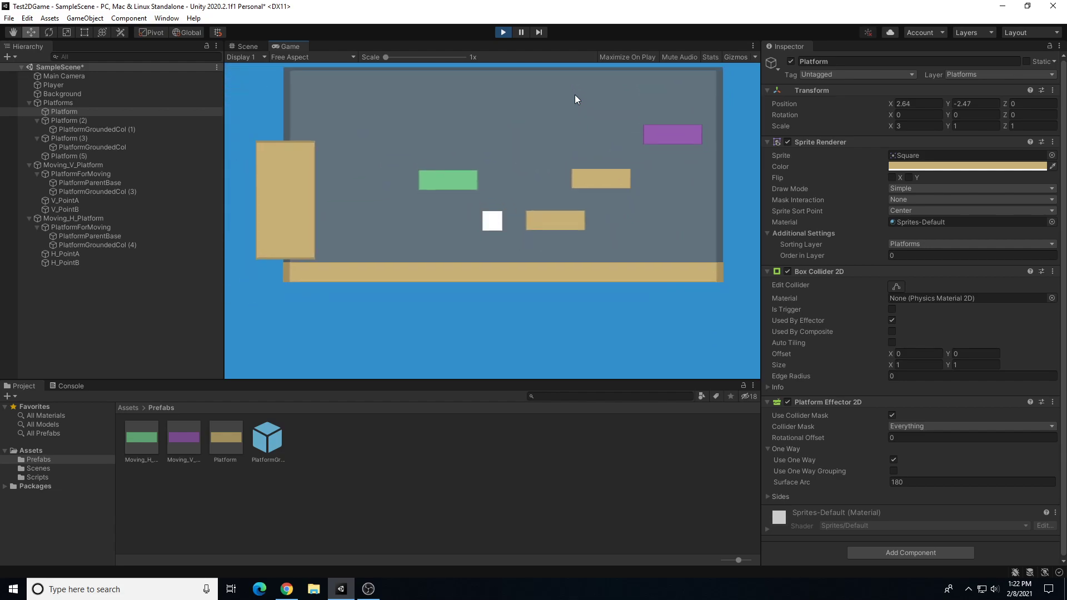
key("d")
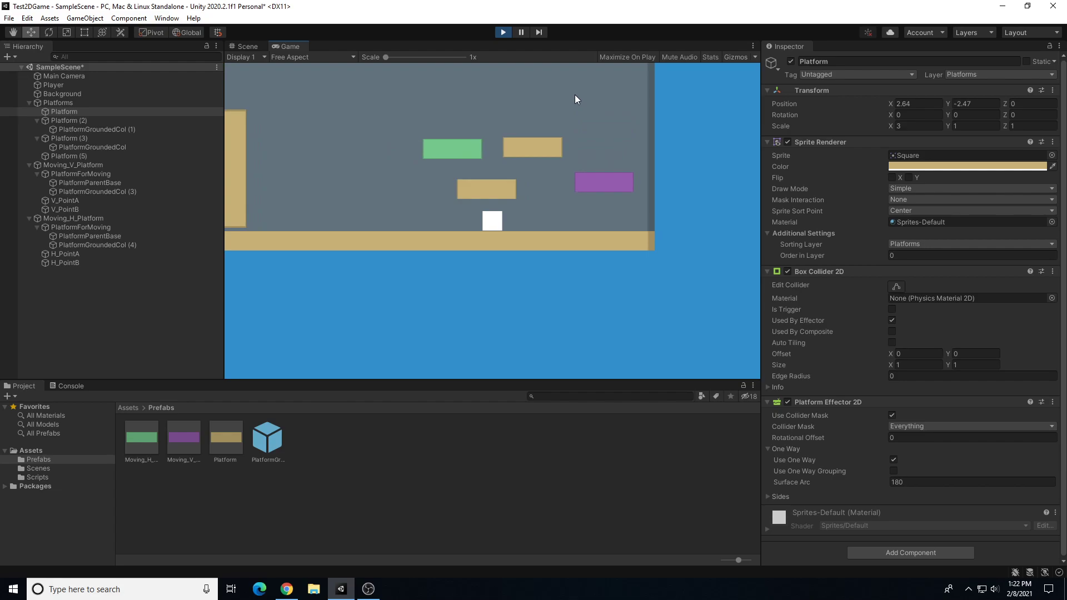
key("space")
key("a")
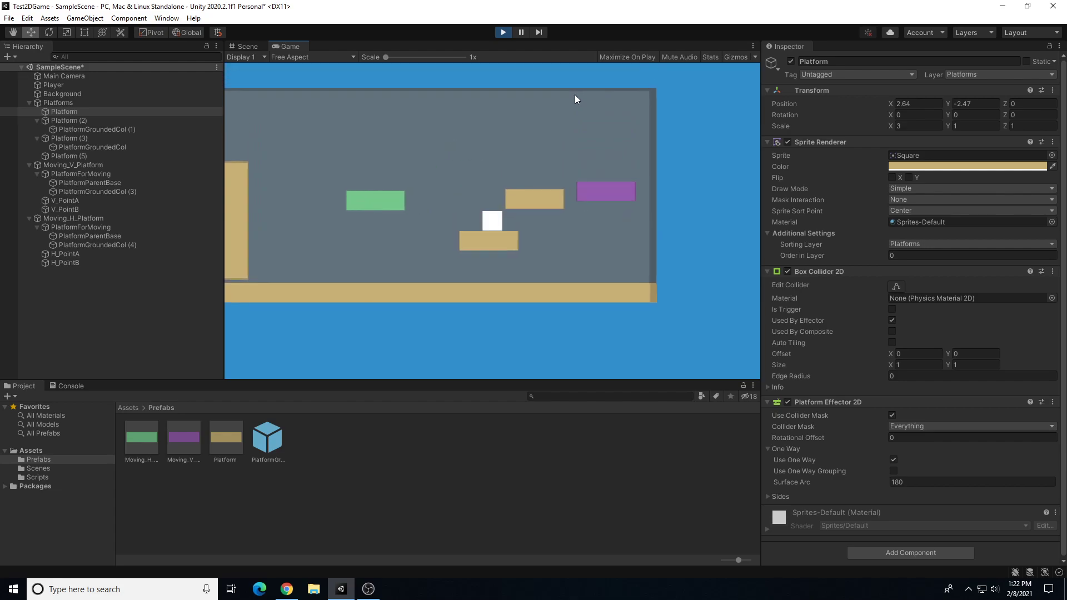
key("space")
key("a")
key("space")
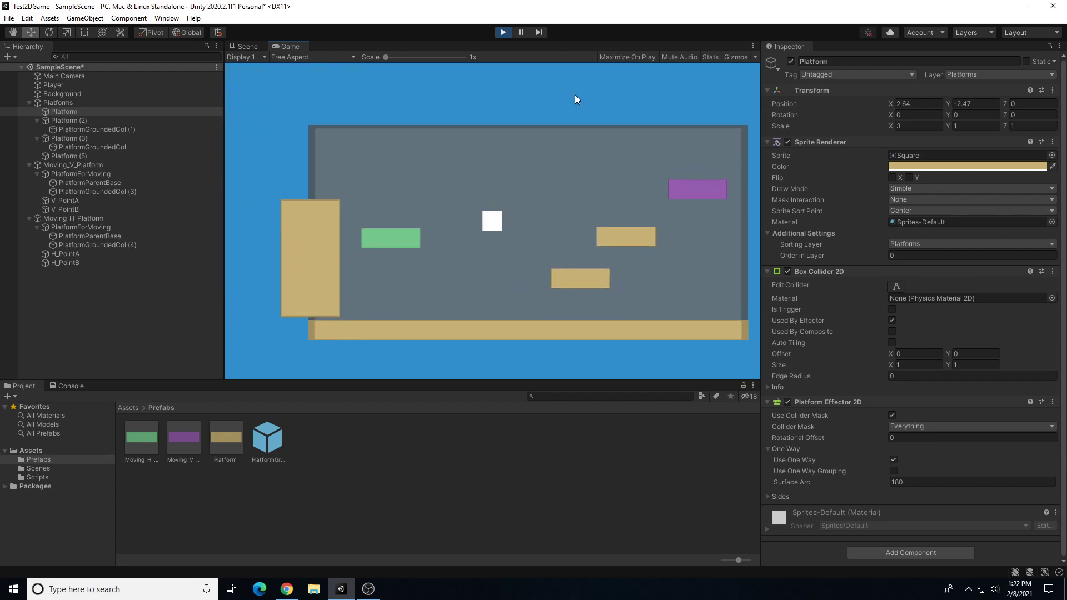
key("space")
key("d")
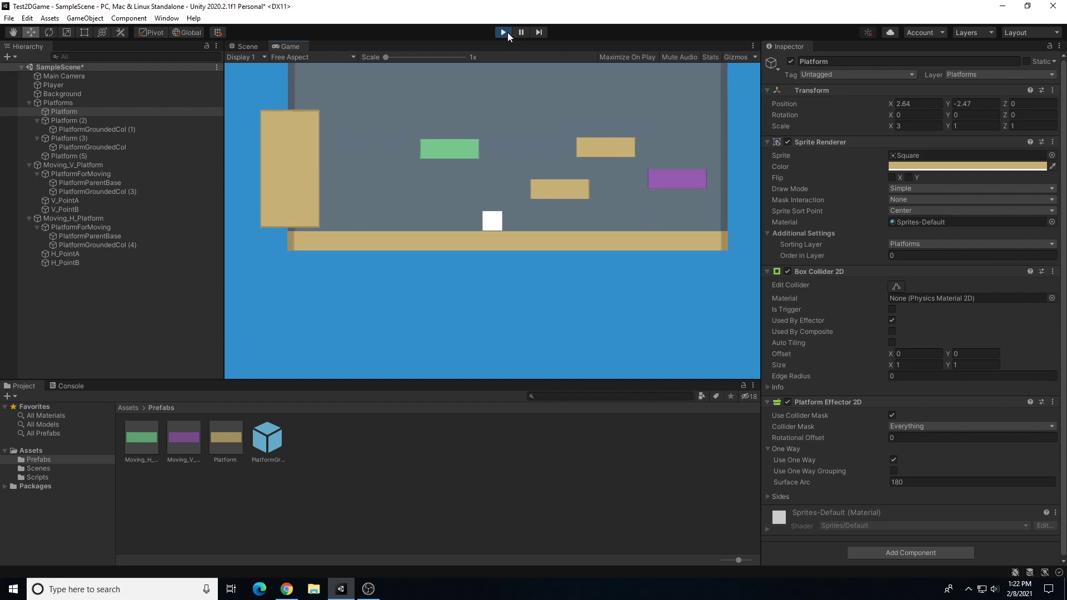
left_click(503, 31)
Step: Expand the Sides settings of the Platform's Platform Effector 2D to examine the side friction, side bounce and side arc options
scroll(903, 414, "down", 1)
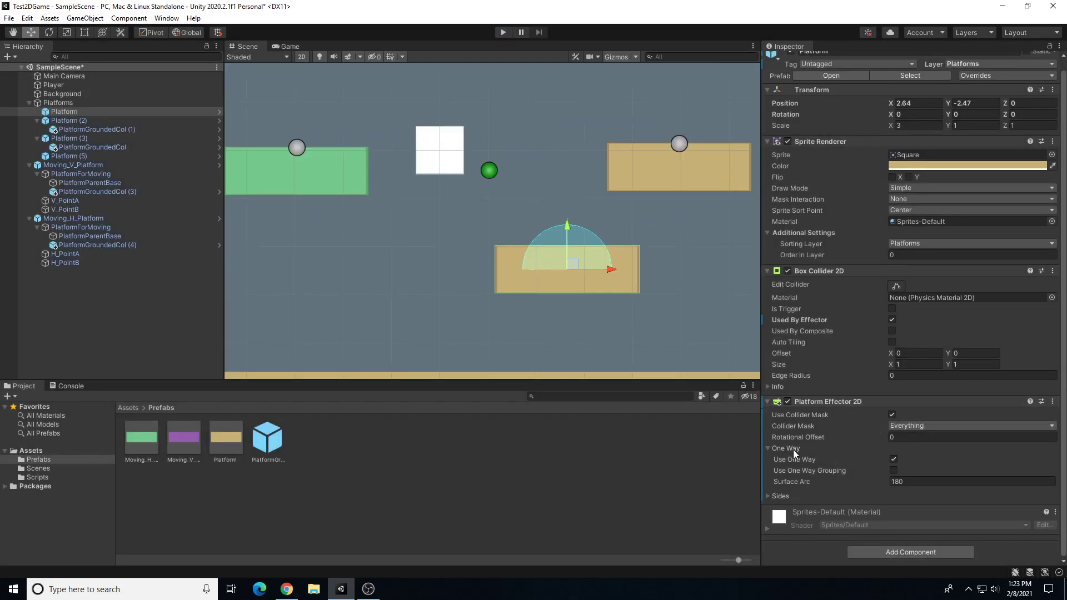
left_click(768, 496)
scroll(800, 467, "down", 1)
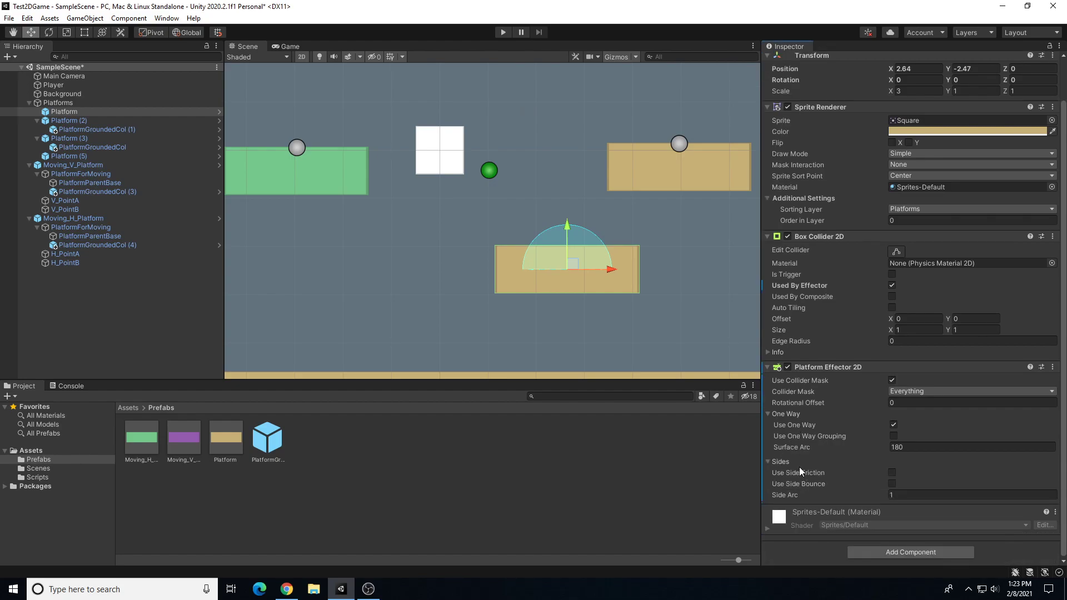
Step: Try narrower Surface Arc values, including 90, on the lower Platform's Platform Effector 2D
mouse_move(787, 453)
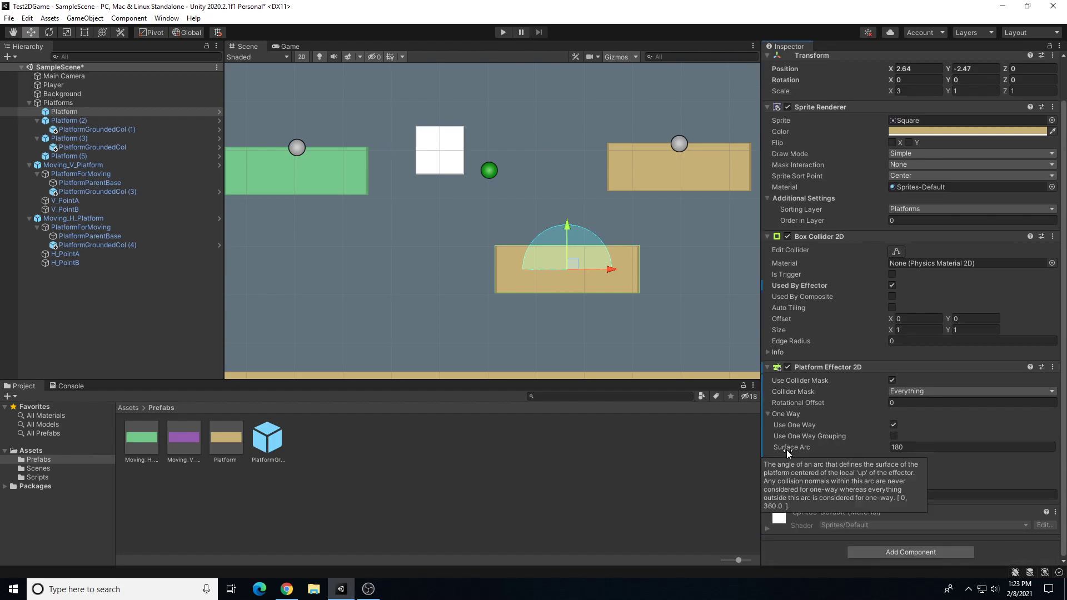
left_click_drag(792, 447, 709, 442)
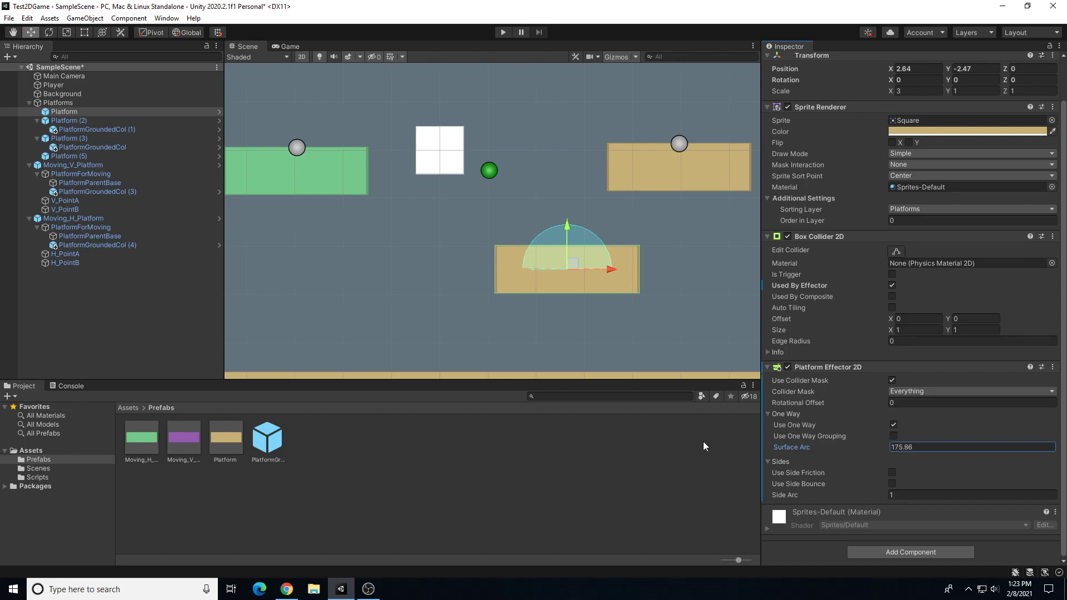
left_click_drag(375, 471, 428, 277)
double_click(912, 444)
type("90")
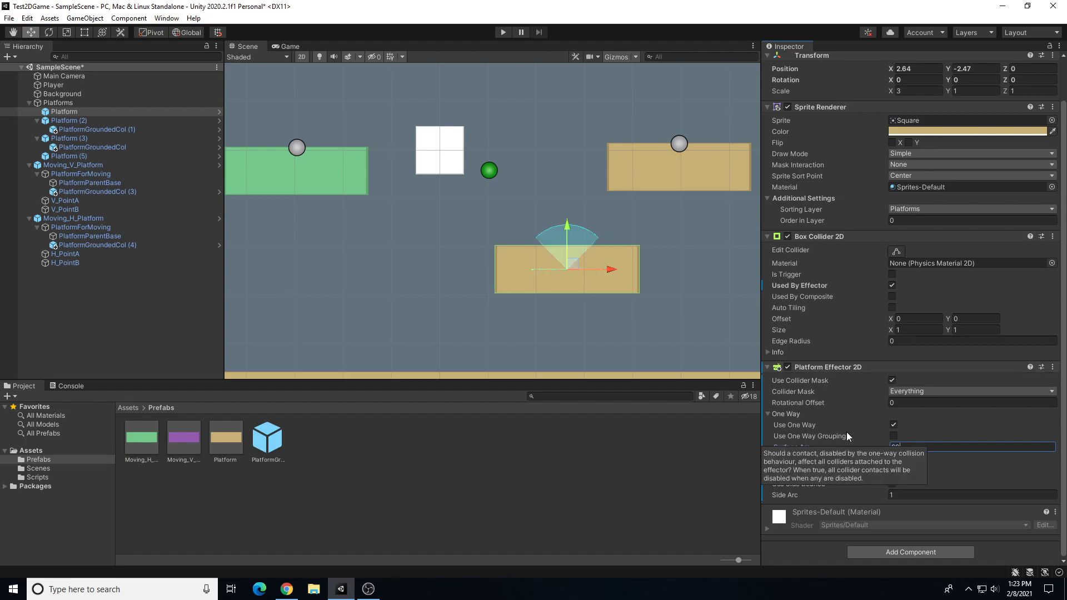
left_click_drag(798, 445, 859, 467)
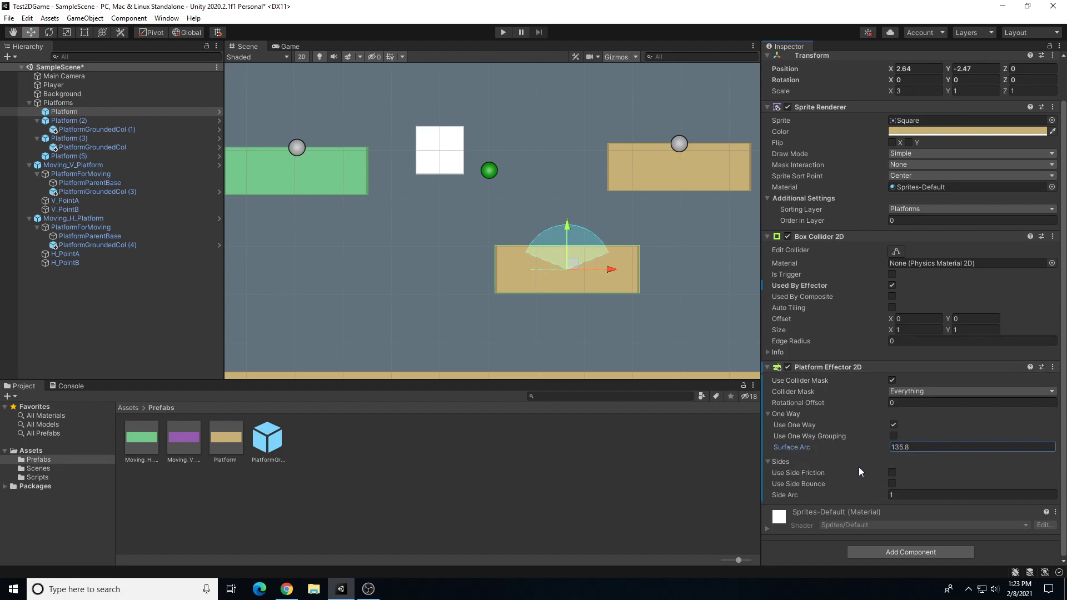
Step: Try Surface Arc values of 130, 120 and 110 on the Platform's effector and settle on 137.9
left_click(903, 447)
type("130")
key("BackSpace")
key("BackSpace")
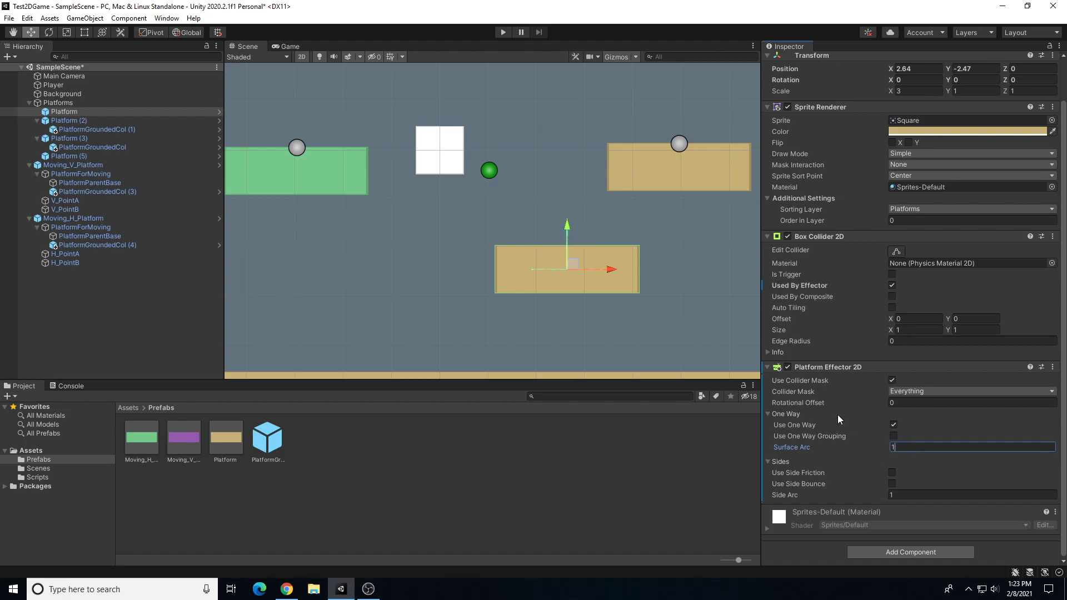
type("20")
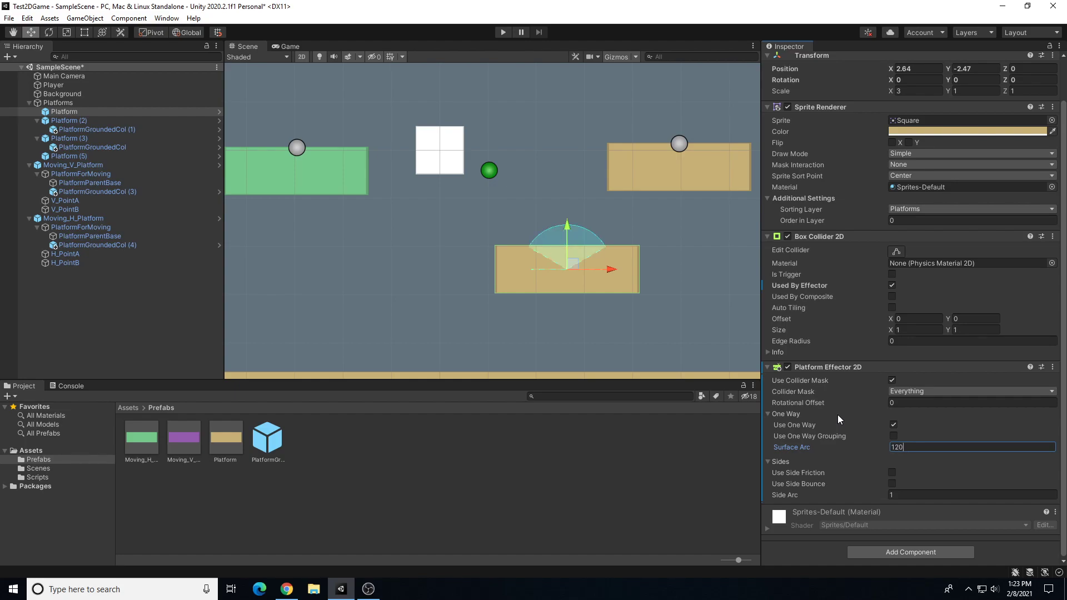
key("BackSpace")
key("BackSpace")
type("10")
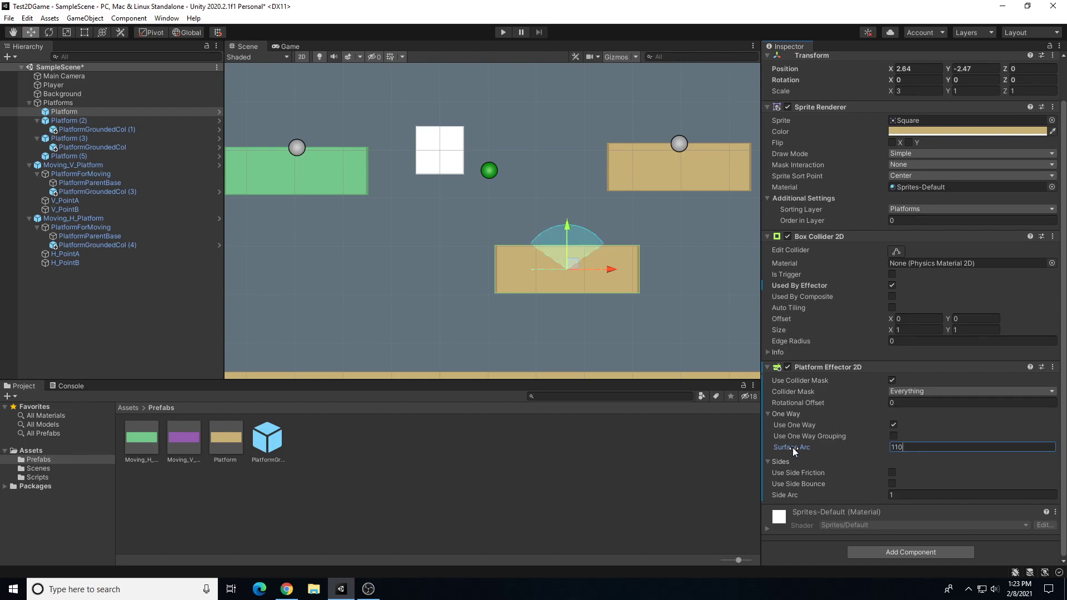
left_click_drag(792, 448, 848, 458)
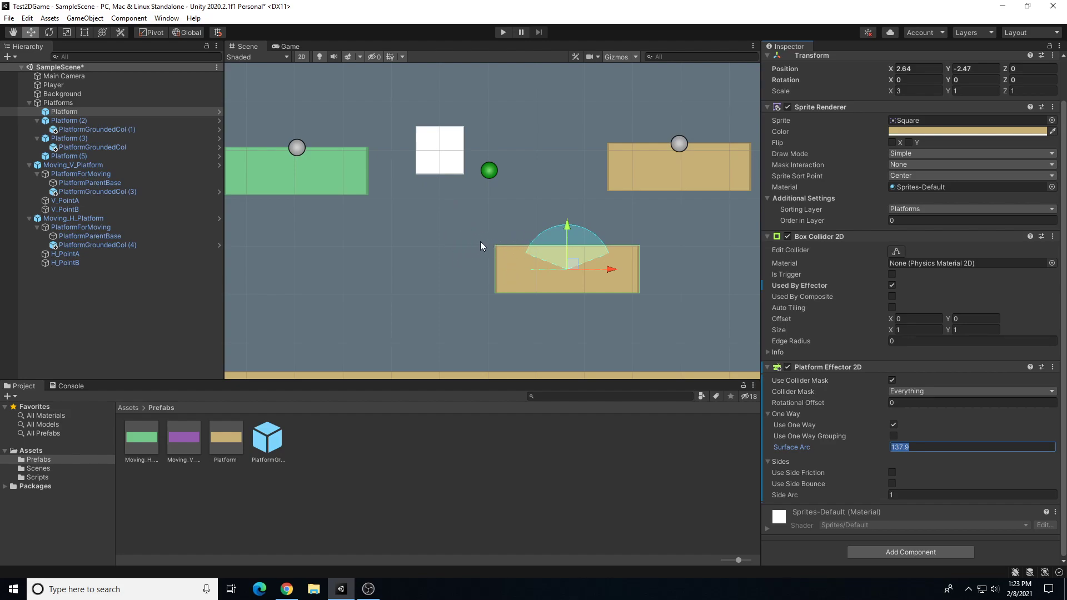
Step: Run the game and test jumping from the lower platform's top and up onto it from beneath with the narrower arc
left_click(507, 32)
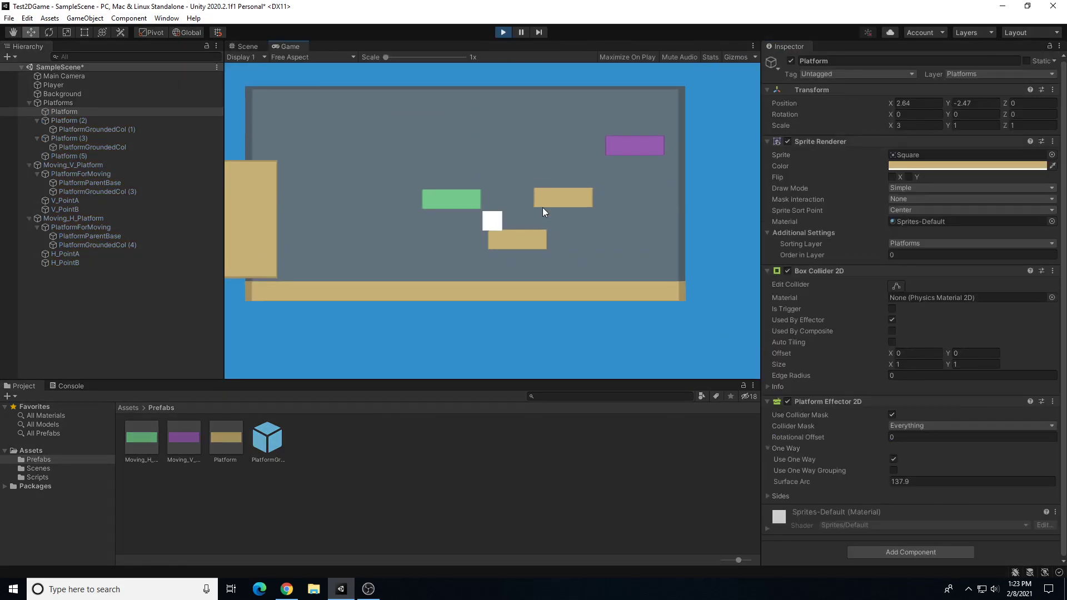
key("a")
key("d")
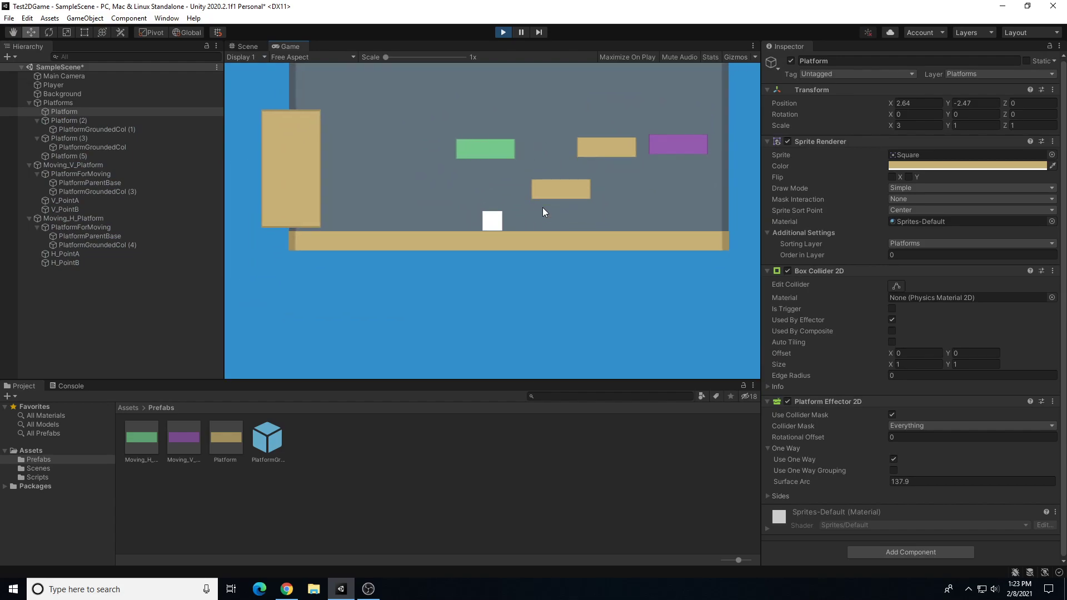
key("space")
key("d")
key("a")
key("d")
key("a")
key("space")
key("d")
key("d")
key("a")
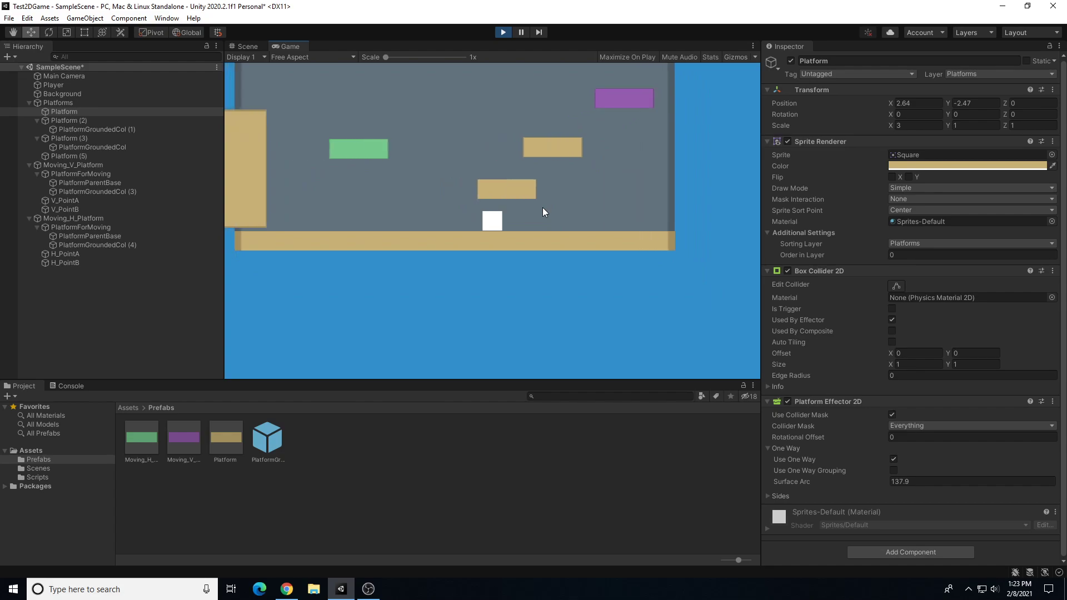
key("space")
key("d")
key("a")
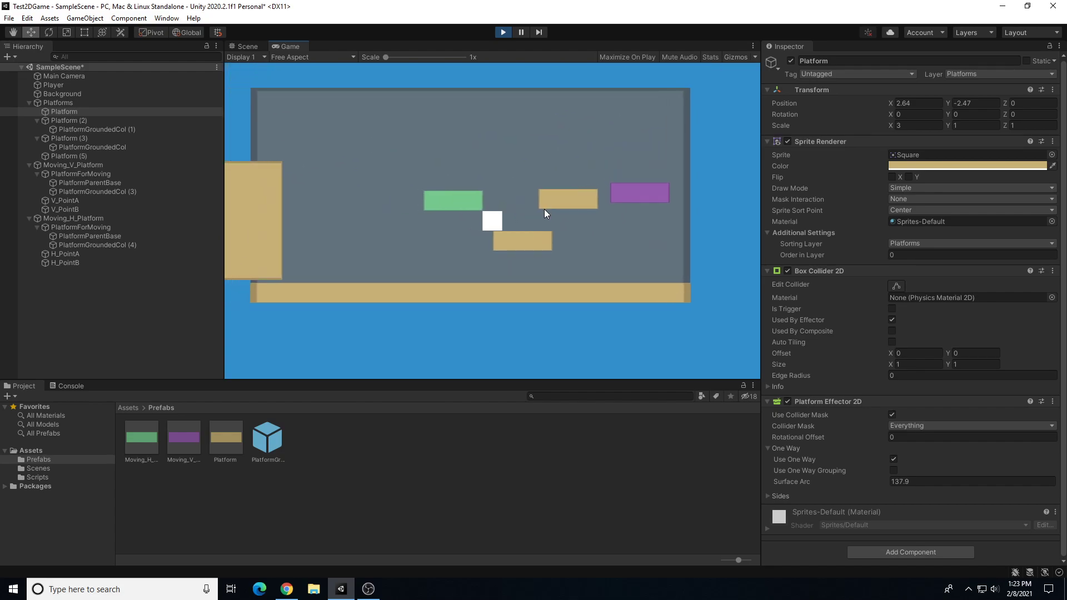
Step: Test repeated jumps against the lower platform's left side while steering back and forth at its edge
key("d")
key("a")
key("space")
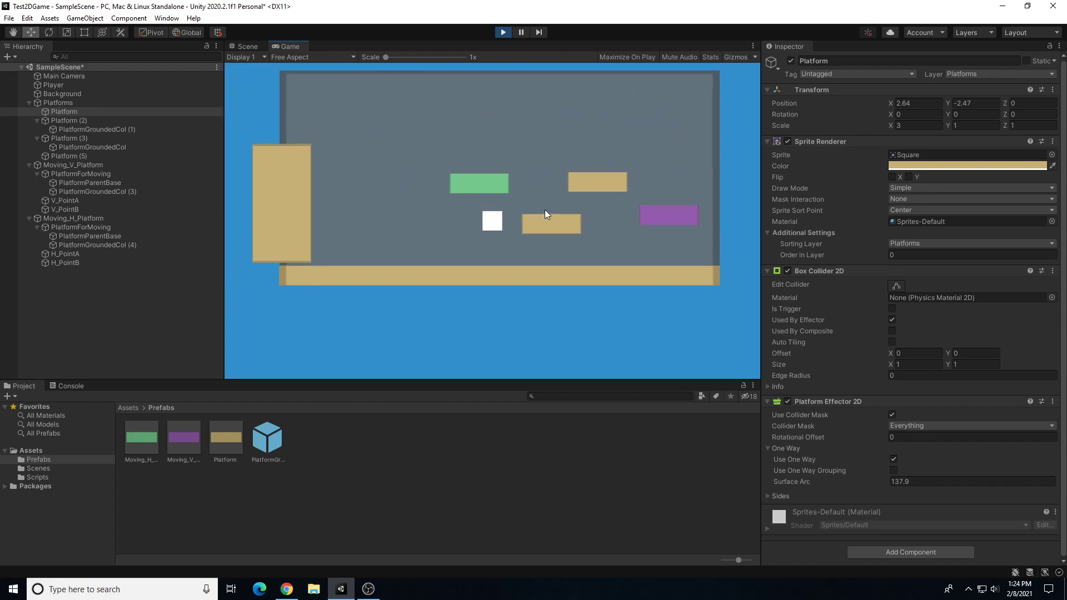
key("d")
key("a")
key("space")
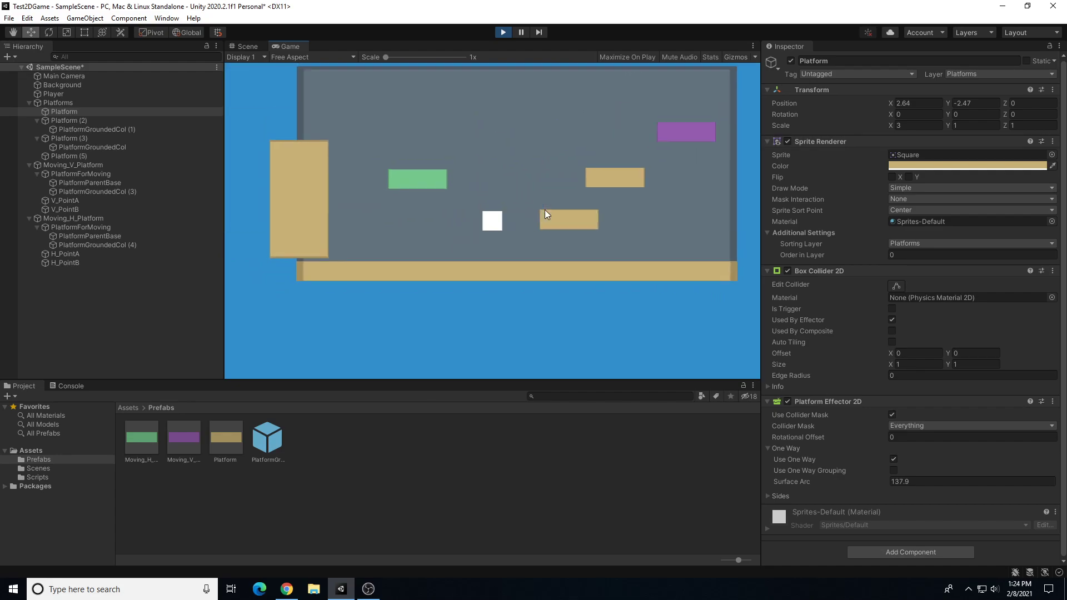
key("d")
key("a")
key("space")
key("d")
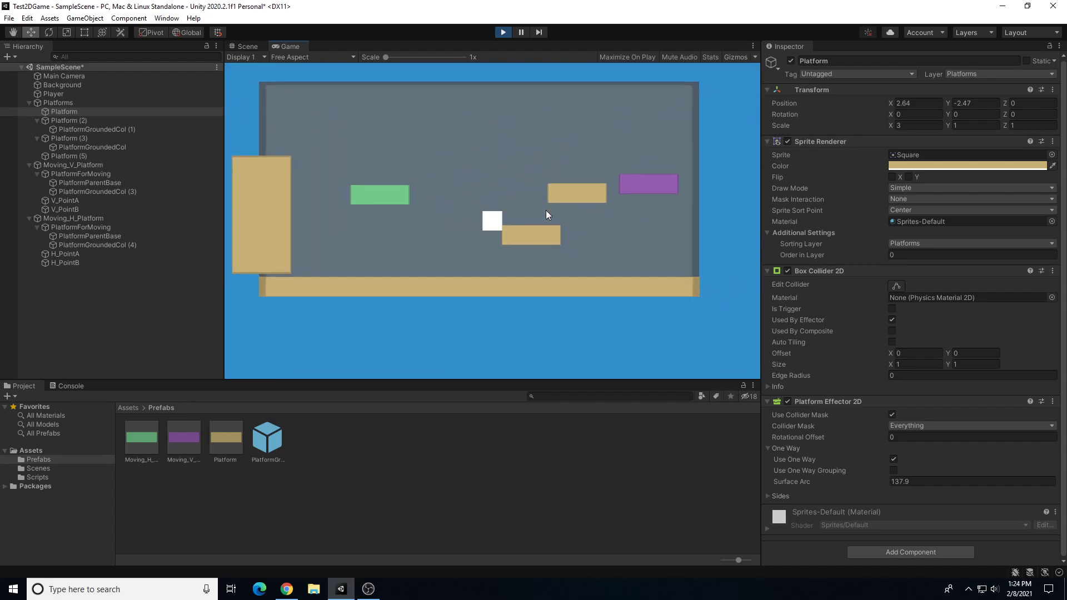
key("a")
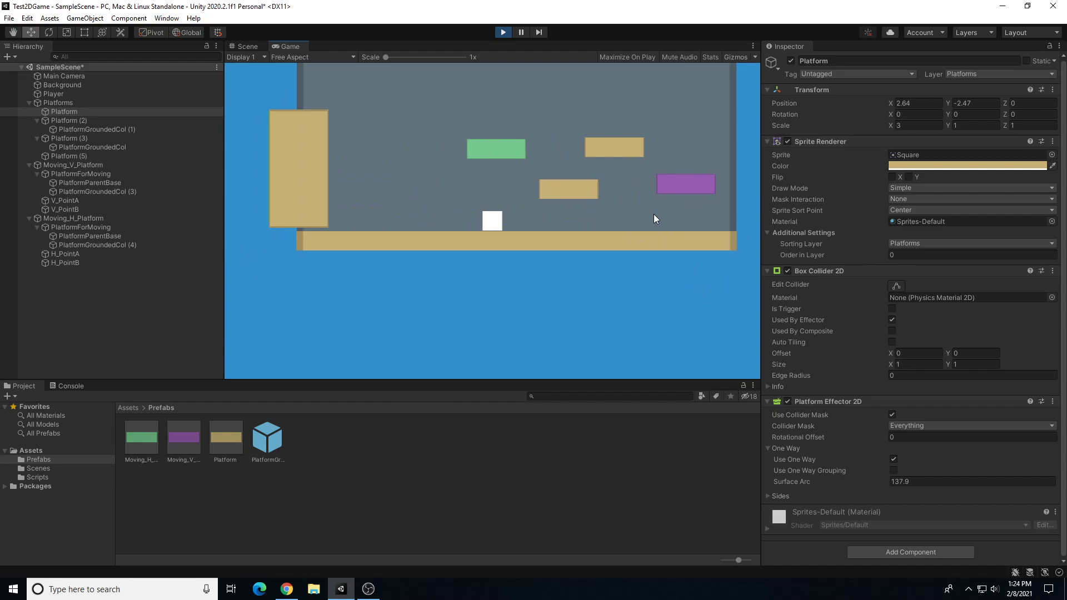
Step: Test jumping up through the lower platform from the ground beneath it, and stop play mode
key("d")
key("a")
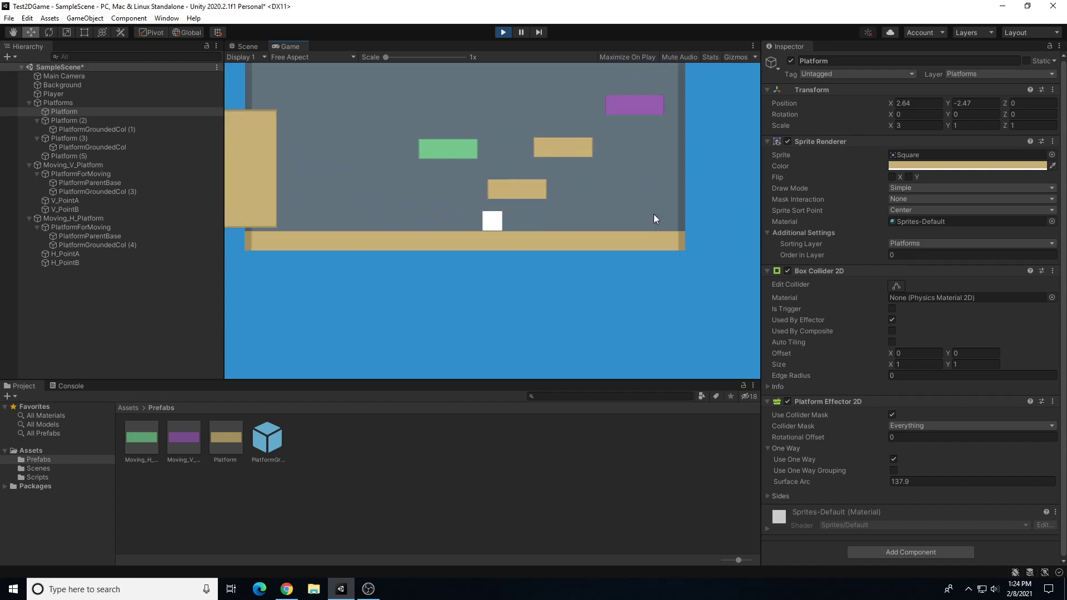
key("space")
key("d")
key("a")
key("space")
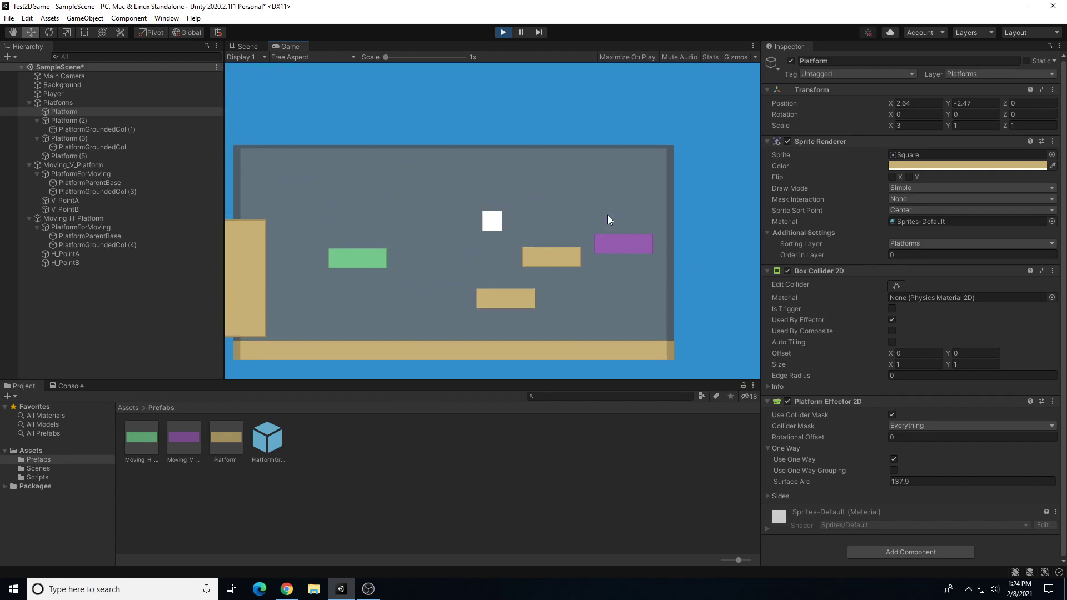
key("a")
left_click(504, 32)
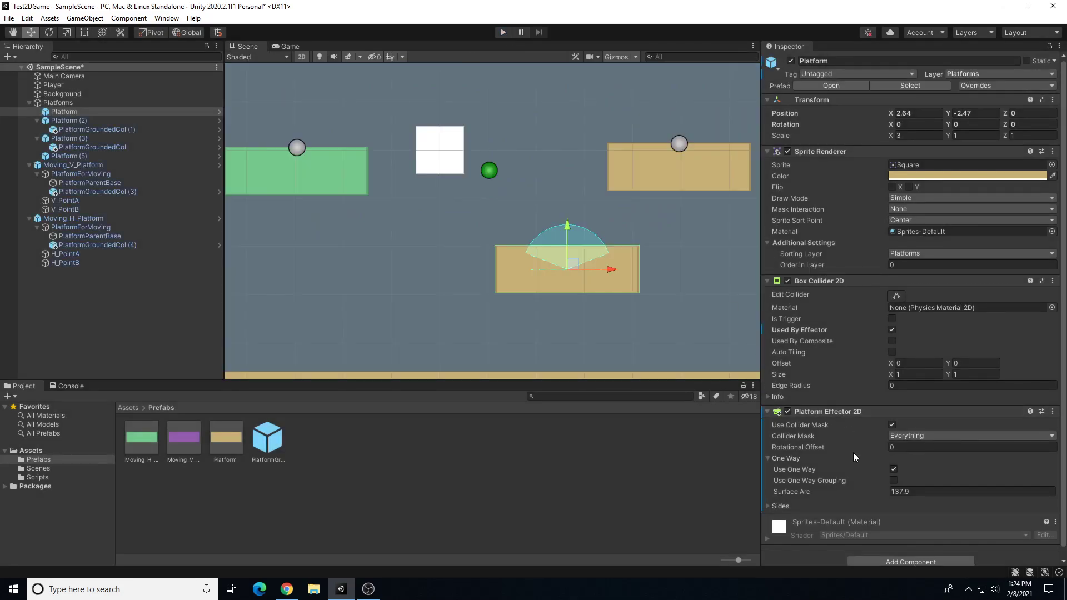
Step: Expand the Platform effector's Sides settings, try wider side arcs, and set the Side Arc to 0
left_click(768, 506)
scroll(806, 467, "down", 2)
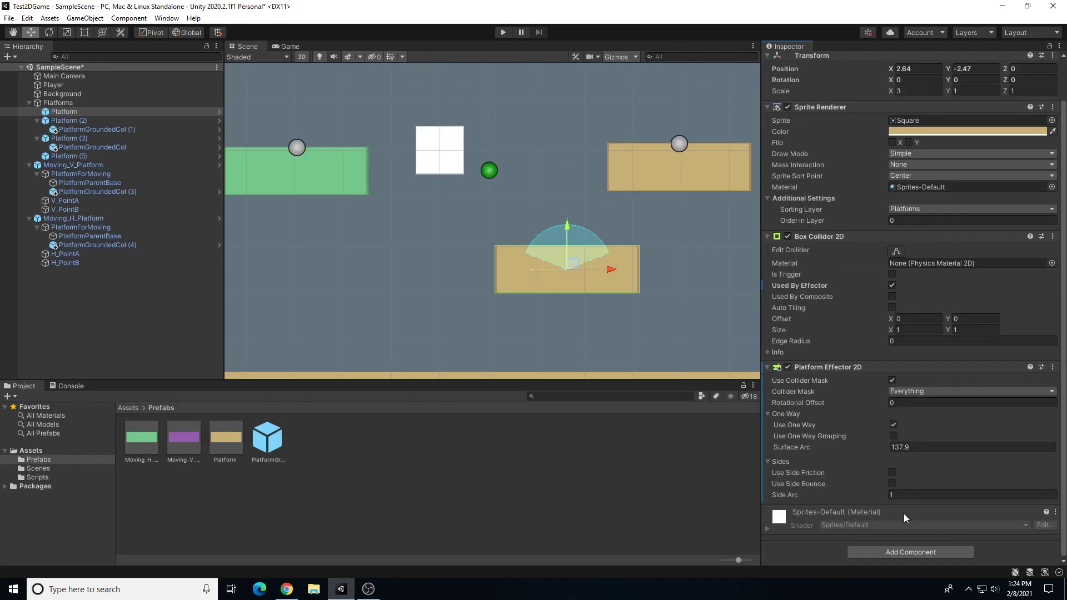
left_click_drag(789, 495, 509, 507)
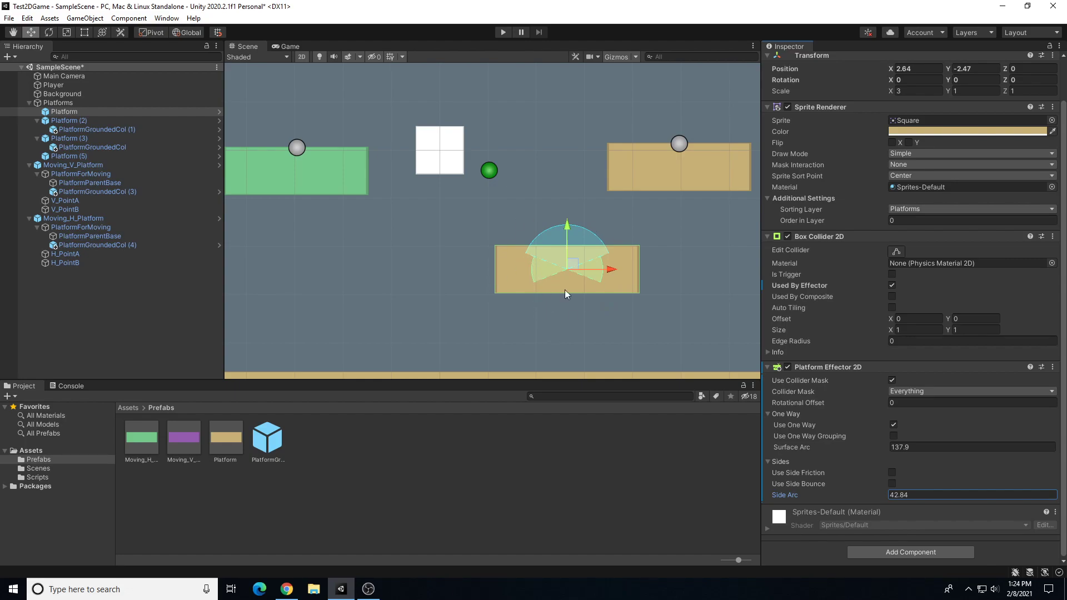
mouse_move(790, 492)
left_mouse_down()
mouse_move(765, 492)
mouse_move(801, 495)
left_mouse_up()
mouse_move(792, 495)
left_mouse_down()
mouse_move(769, 491)
mouse_move(752, 505)
mouse_move(795, 507)
left_mouse_up()
left_click_drag(918, 496, 806, 488)
type("0")
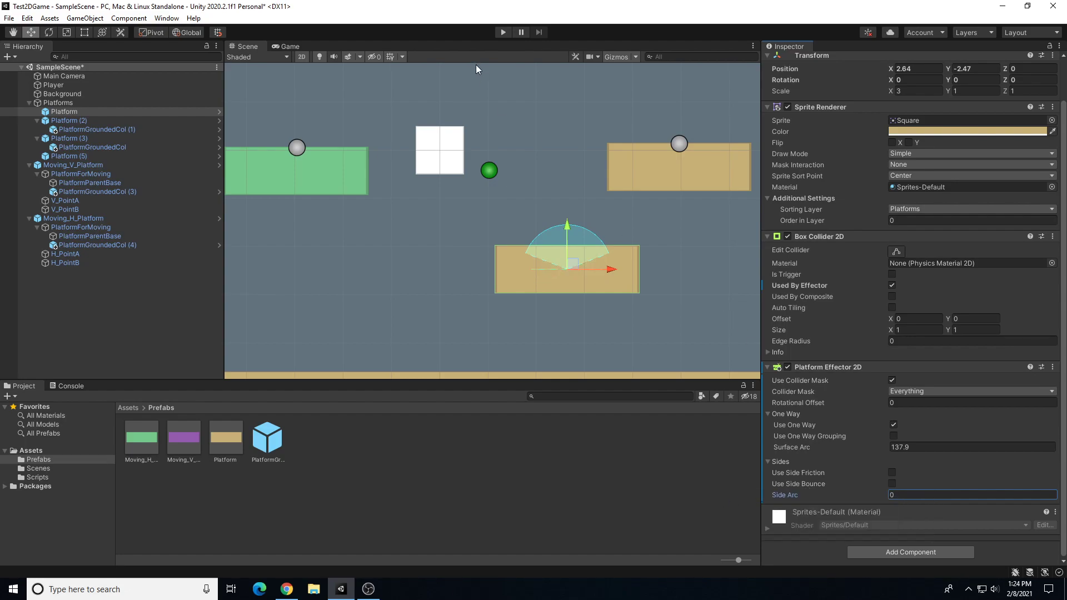
Step: Disable Use One Way on the Platform's effector, test jumping around the lower platform in play mode, and stop the game
left_click(894, 424)
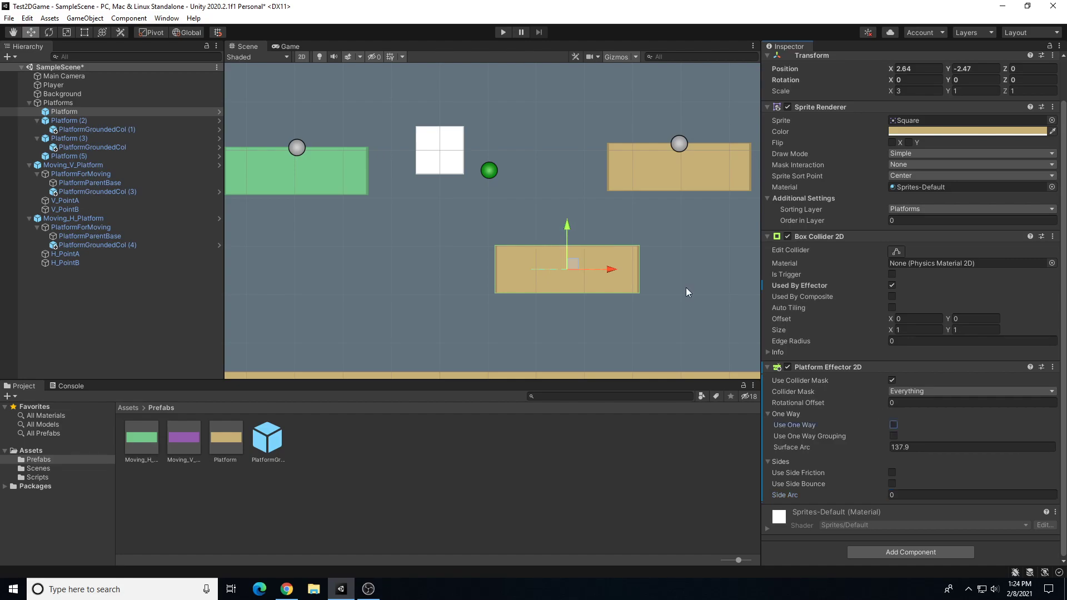
left_click(500, 33)
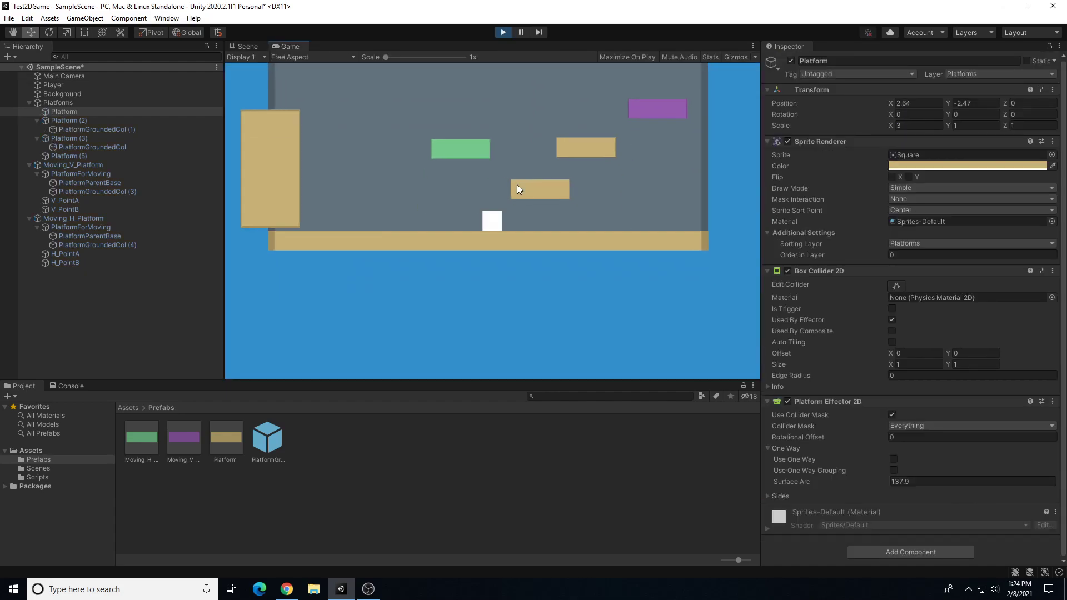
key("a")
key("space")
key("d")
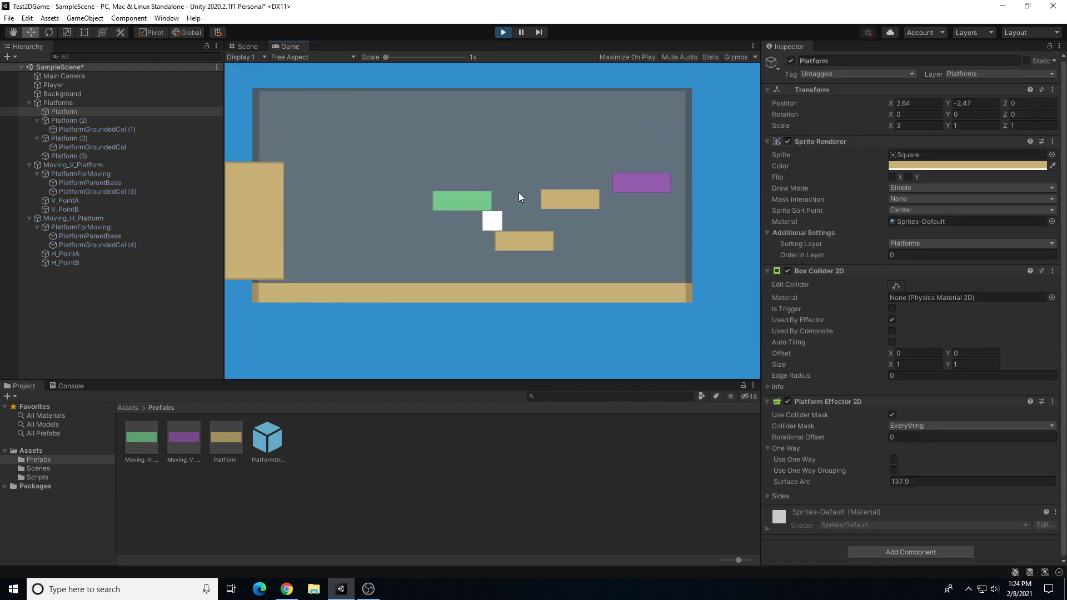
key("a")
key("space")
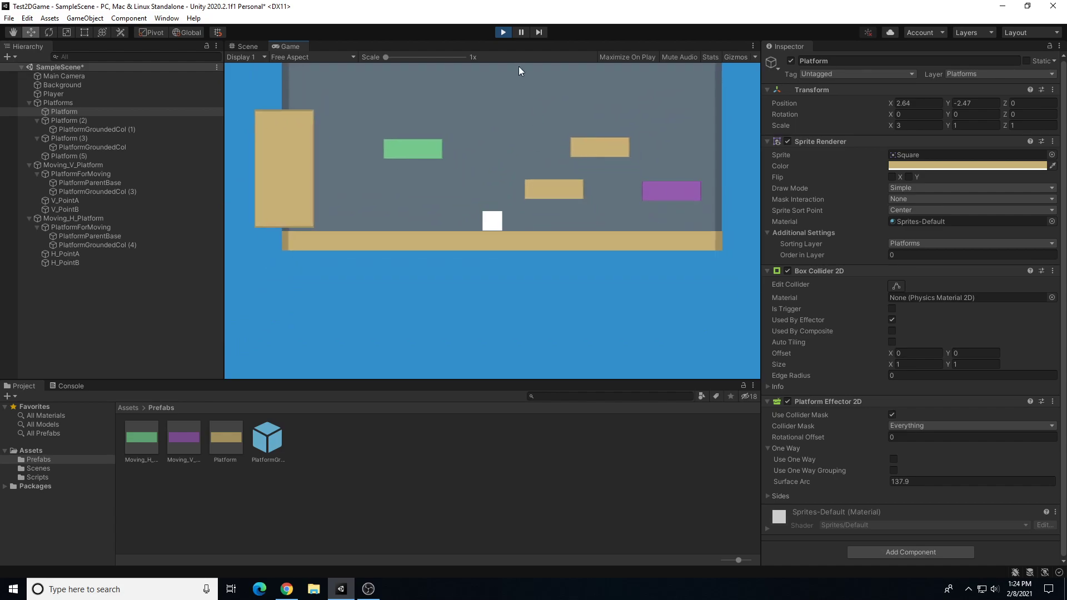
left_click(503, 32)
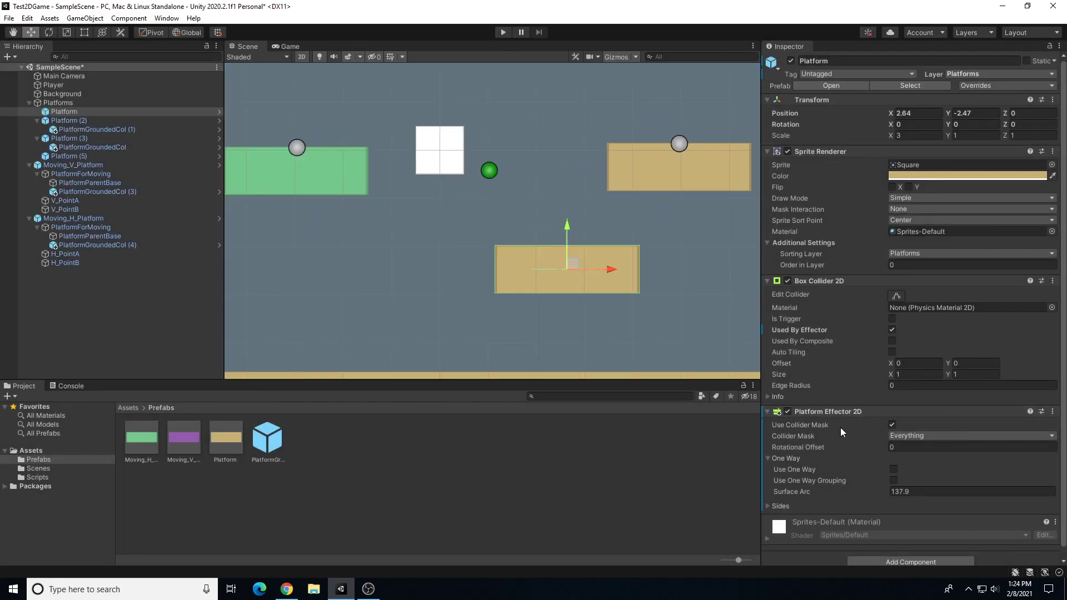
Step: Re-enable Use One Way on the lower Platform's effector and set its Surface Arc to 138.15
left_click(893, 469)
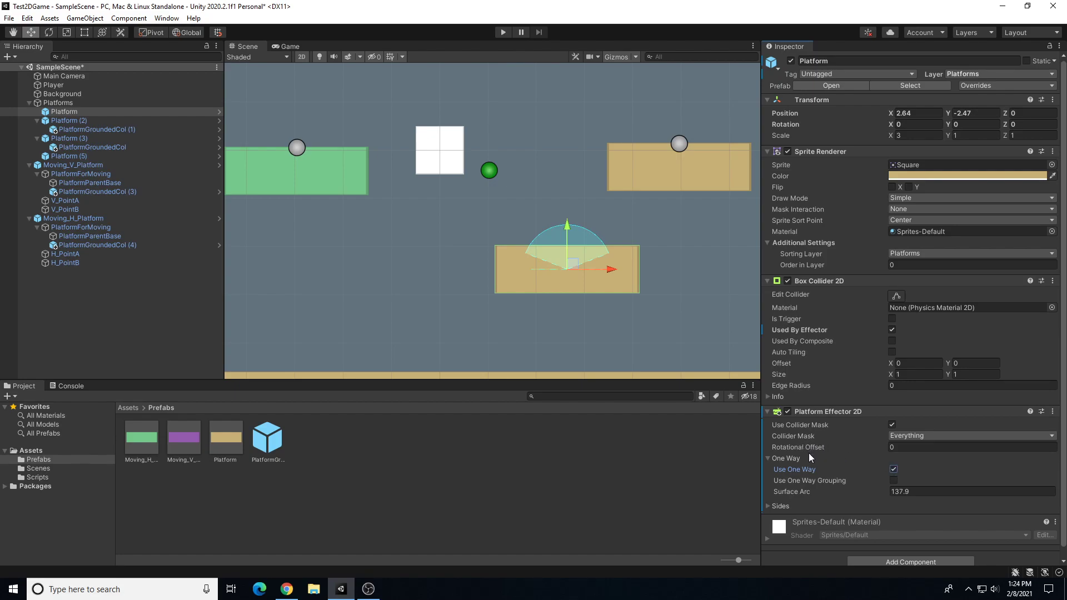
mouse_move(799, 490)
left_mouse_down()
mouse_move(785, 492)
mouse_move(807, 495)
left_mouse_up()
Step: Run the game and test jumping on the lower platform and from the ground beneath it with one-way collision enabled
left_click(502, 33)
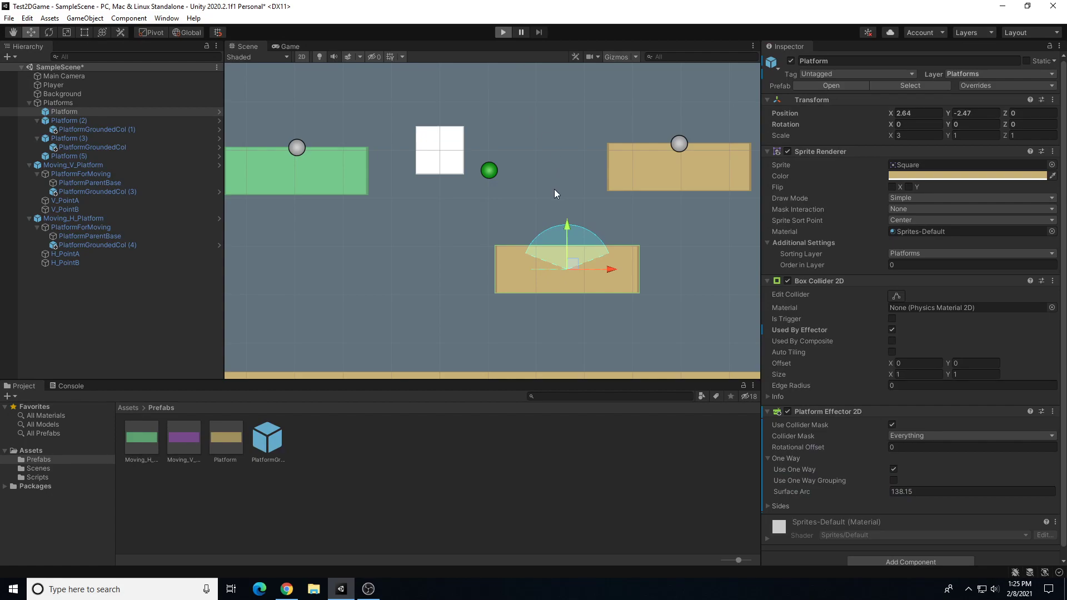
key("ctrl+p")
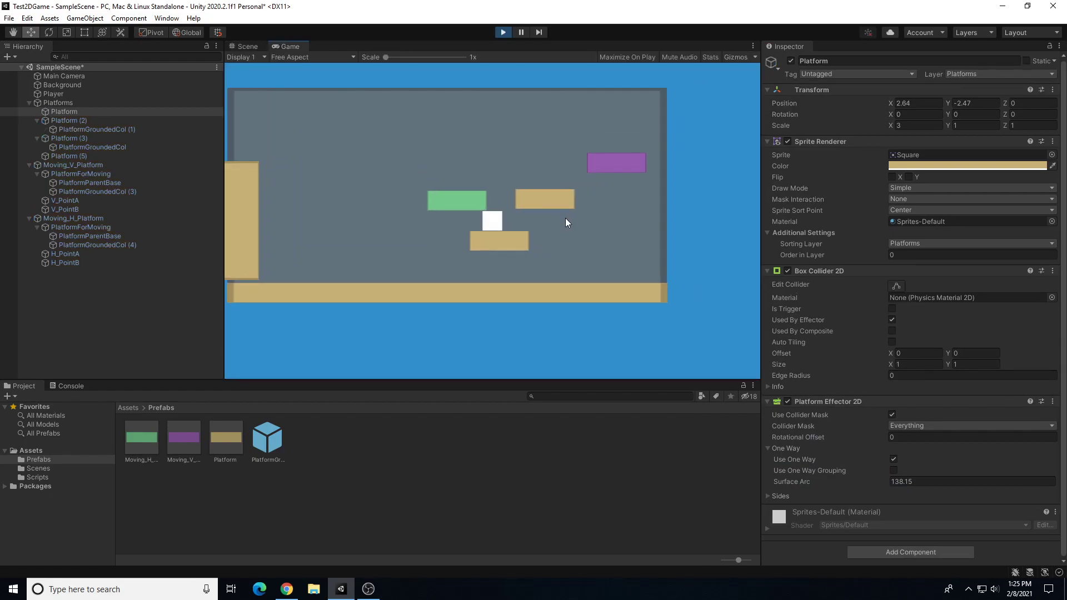
key("space")
key("a")
key("d")
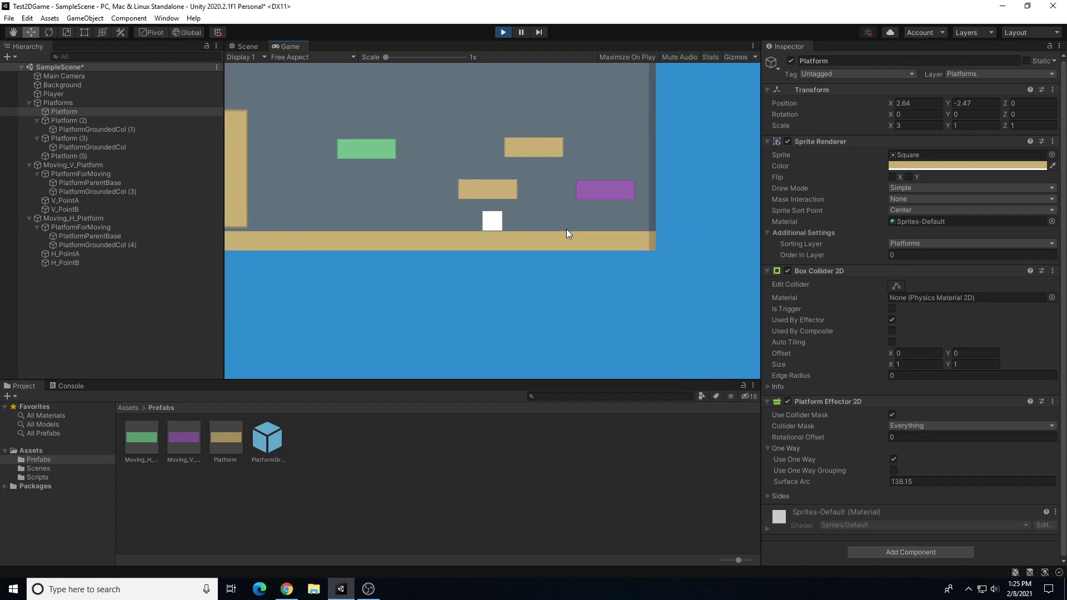
key("space")
key("a")
key("d")
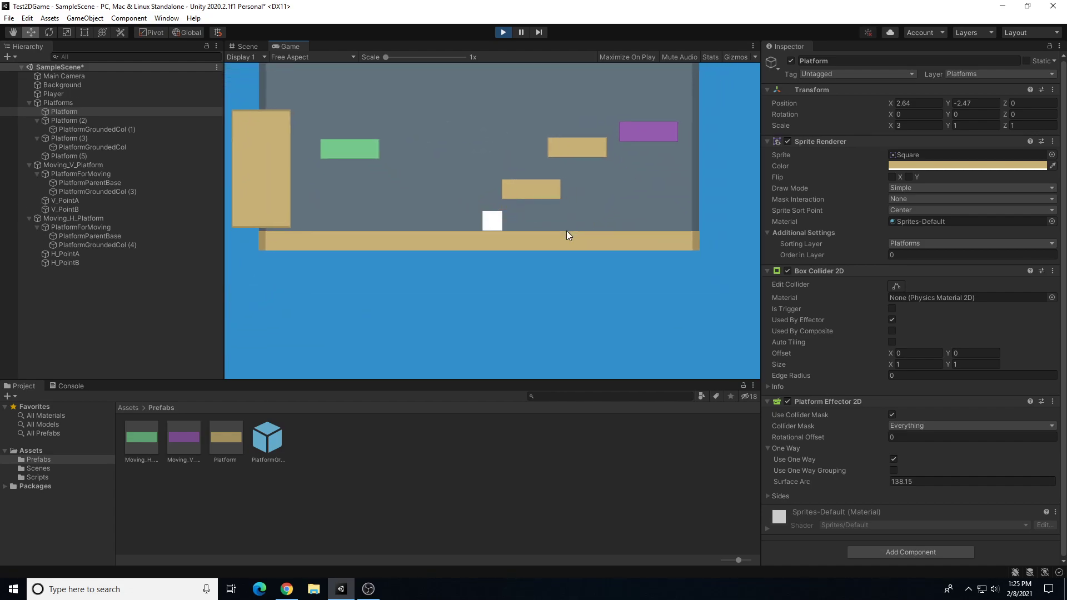
Step: Jump the player up onto the green moving platform in play mode and drop back to the ground
key("space")
key("a")
key("space")
key("a")
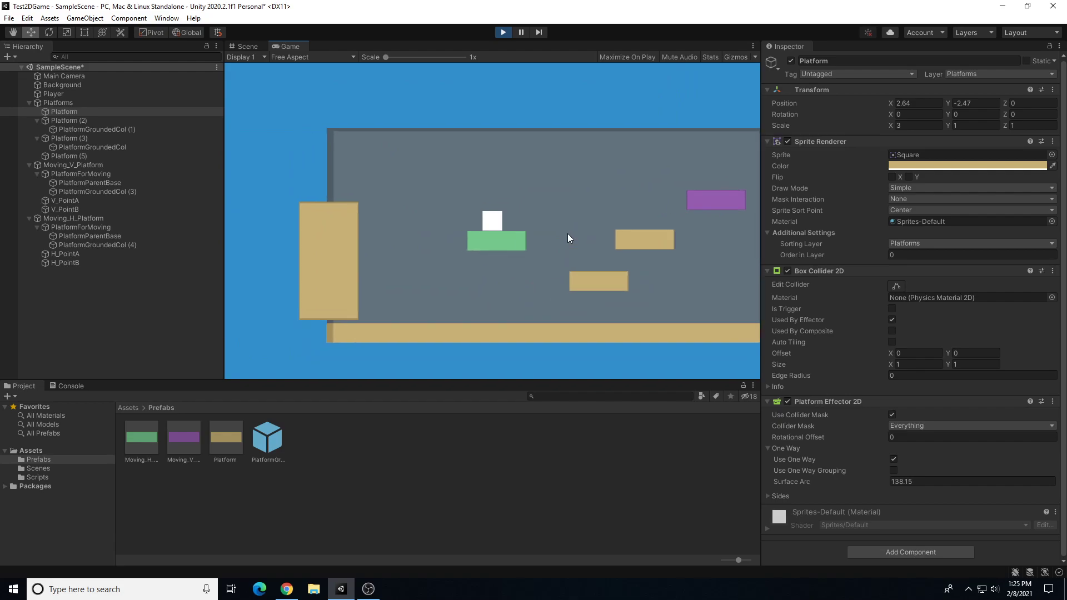
key("a")
key("d")
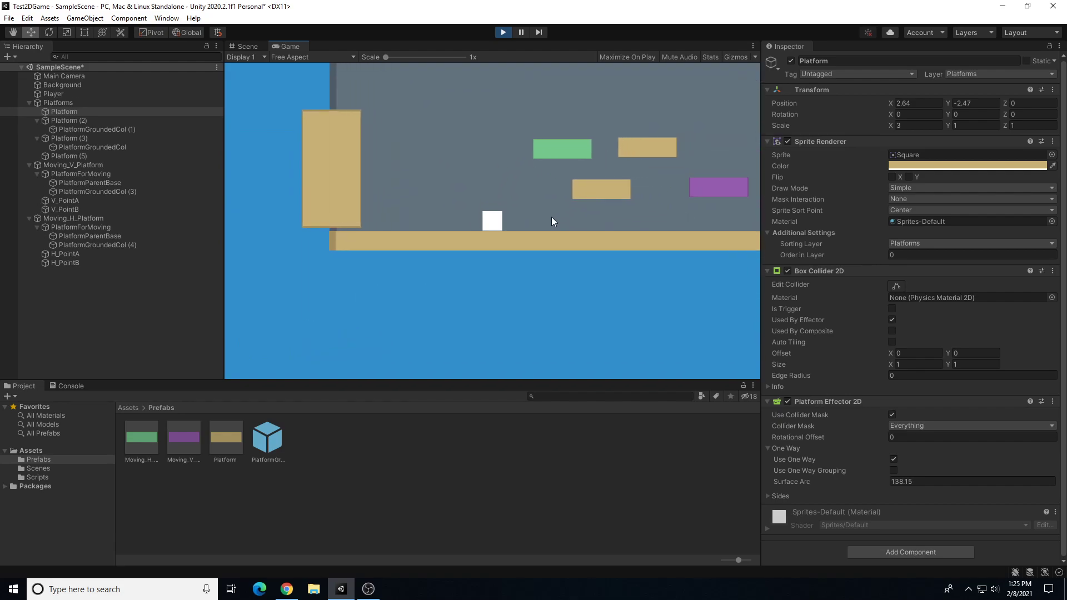
Step: Test jumping beneath the green moving platform and against the side of the tall wall platform
key("space")
key("d")
key("a")
key("d")
key("a")
key("space")
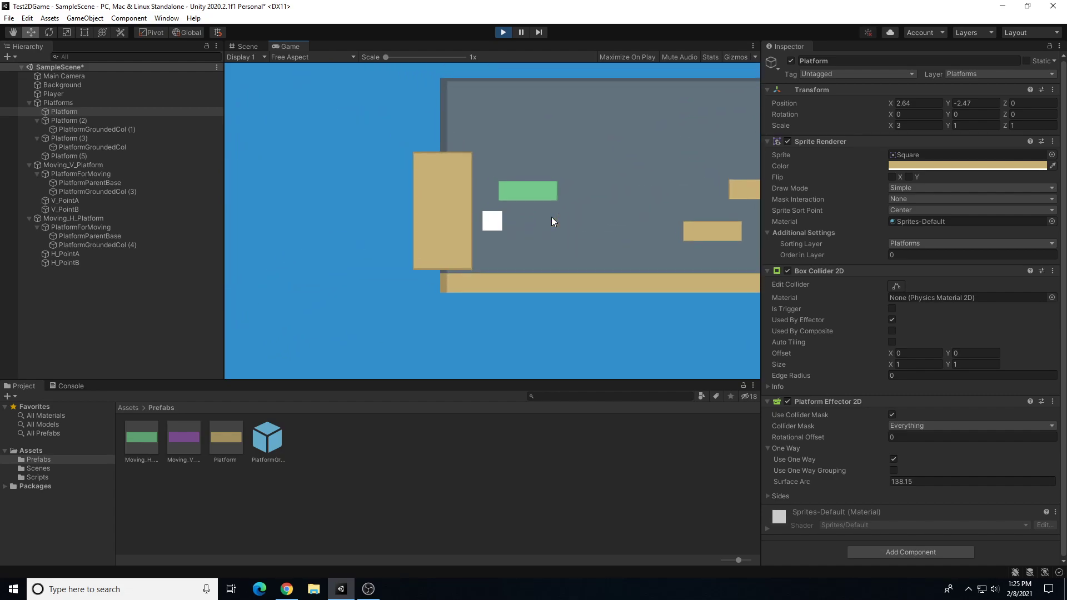
key("space")
key("space")
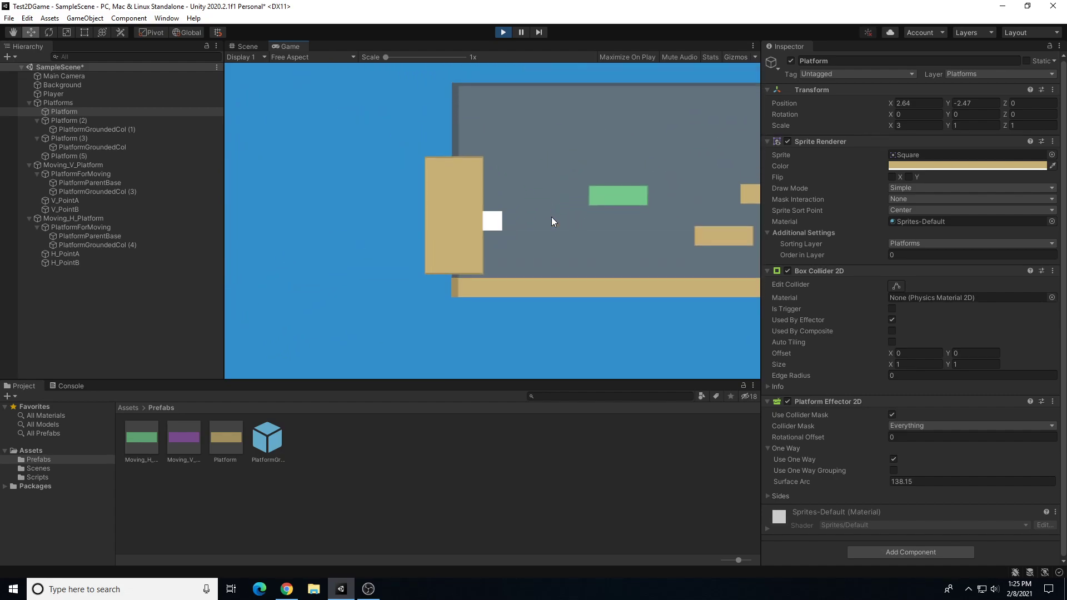
key("space")
key("d")
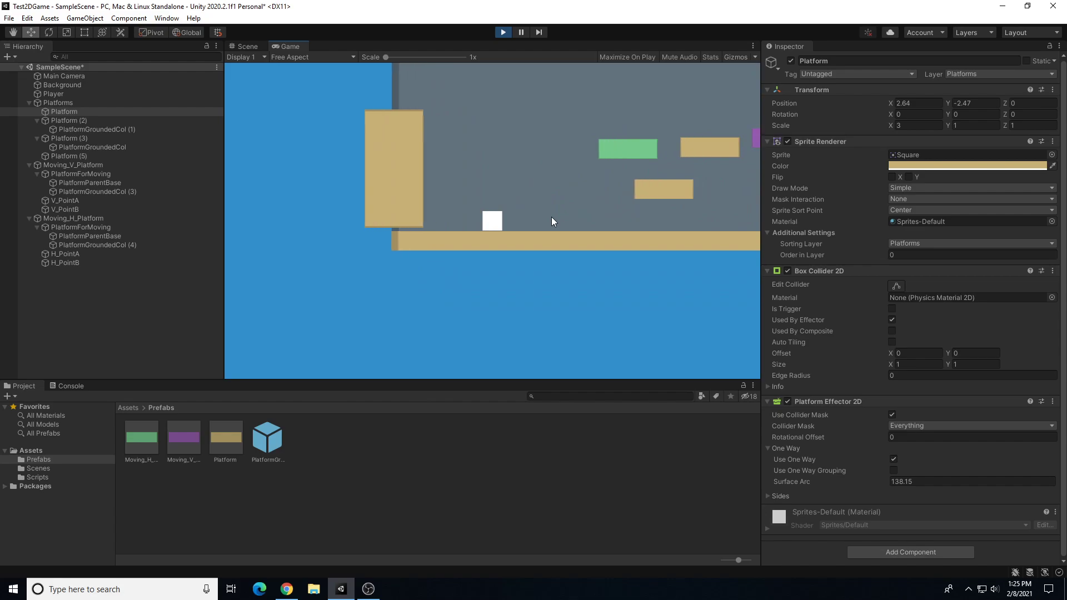
Step: Test landing on the lower one-way platform and jumping against its side edge, and stop the game
key("space")
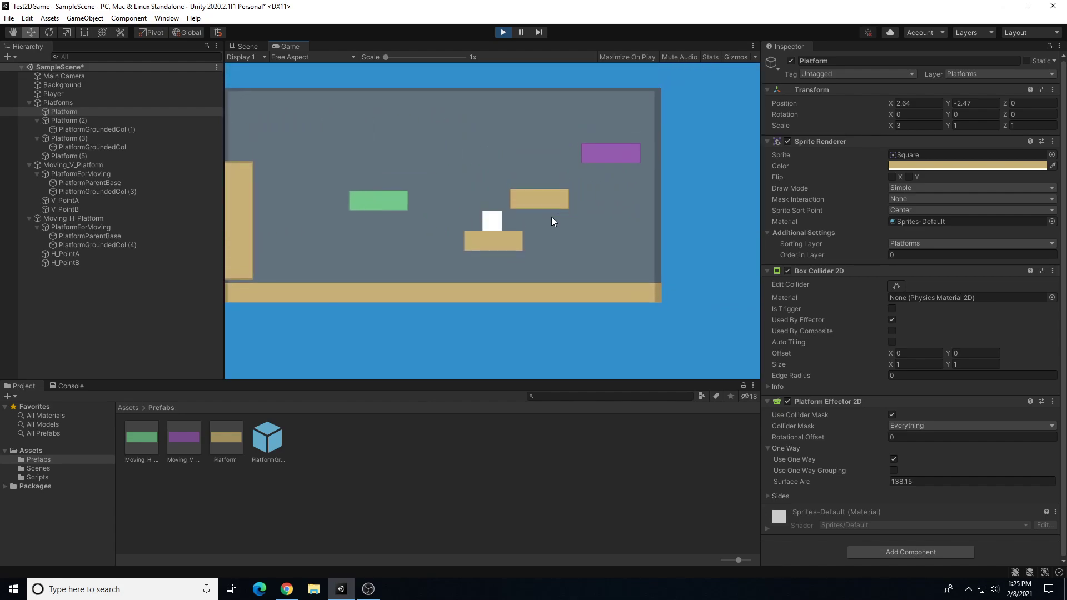
key("a")
key("d")
key("space")
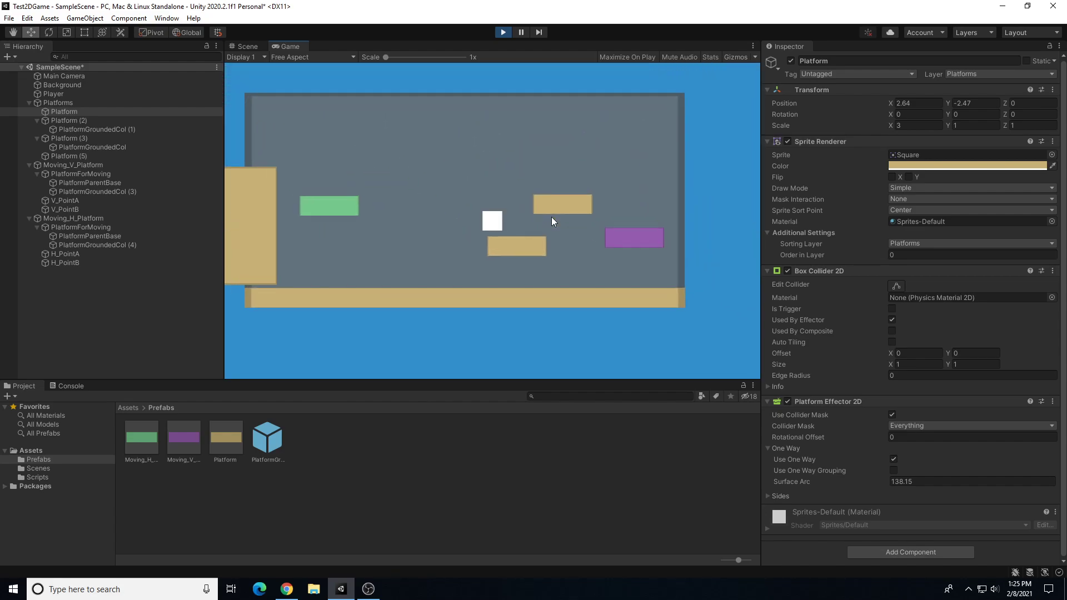
key("a")
key("d")
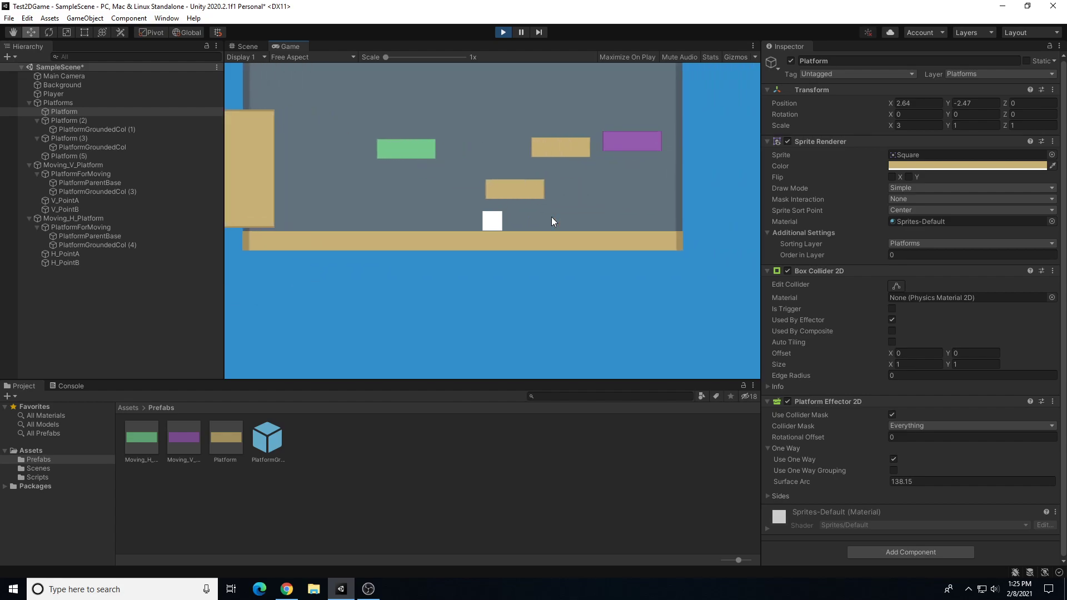
key("a")
key("a")
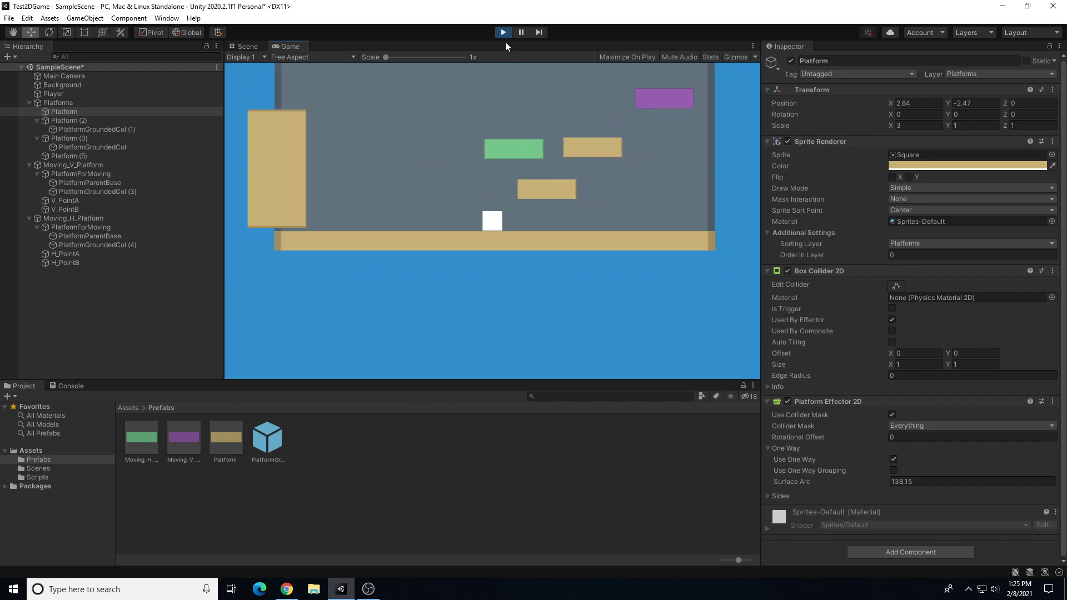
left_click(503, 33)
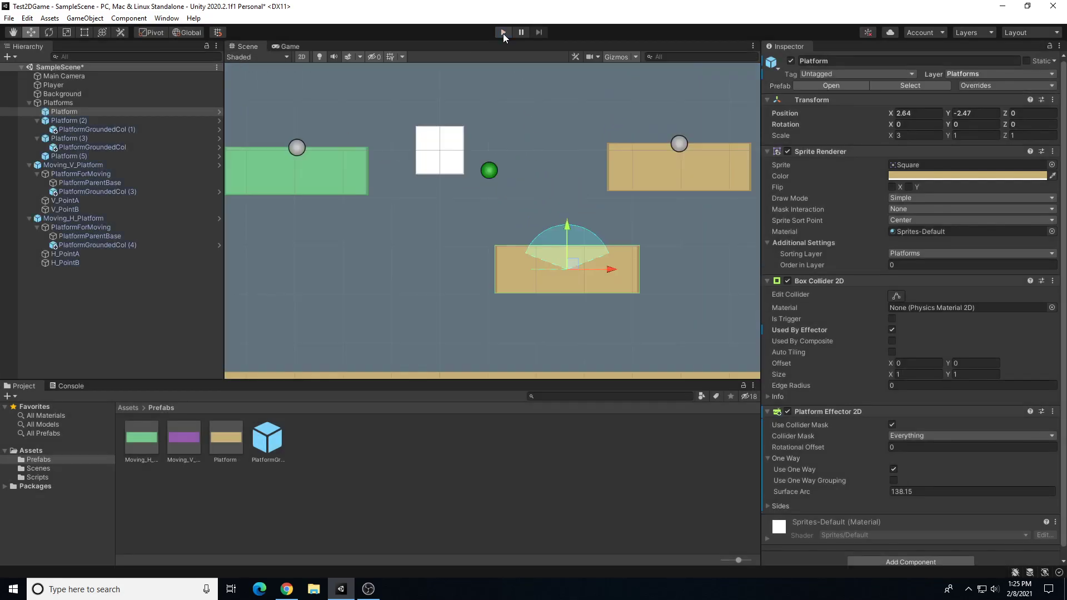